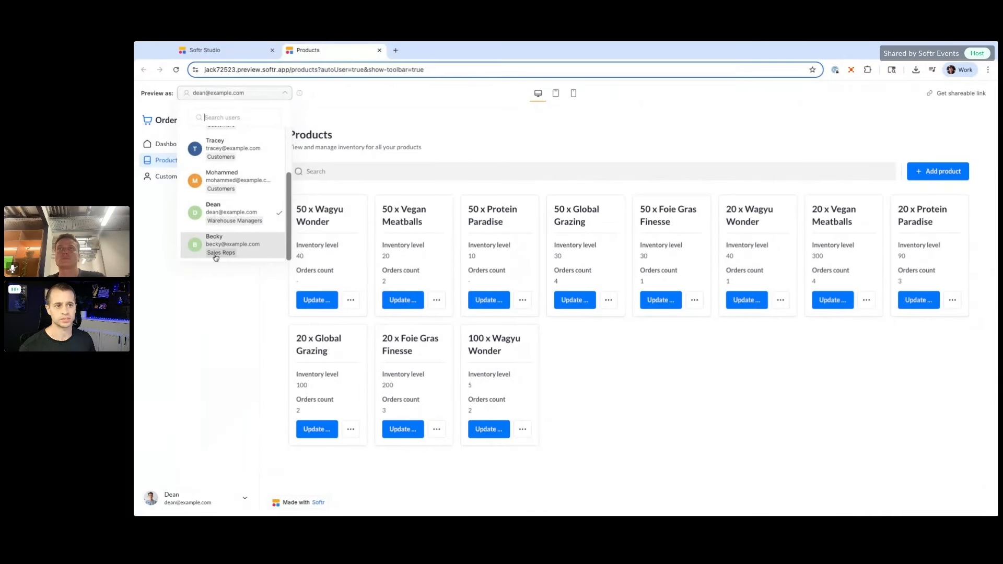
# Step: Look through the preview user list to examine the sample users and their assigned groups
pyautogui.scroll(2, 234, 219)
pyautogui.scroll(-2, 219, 189)
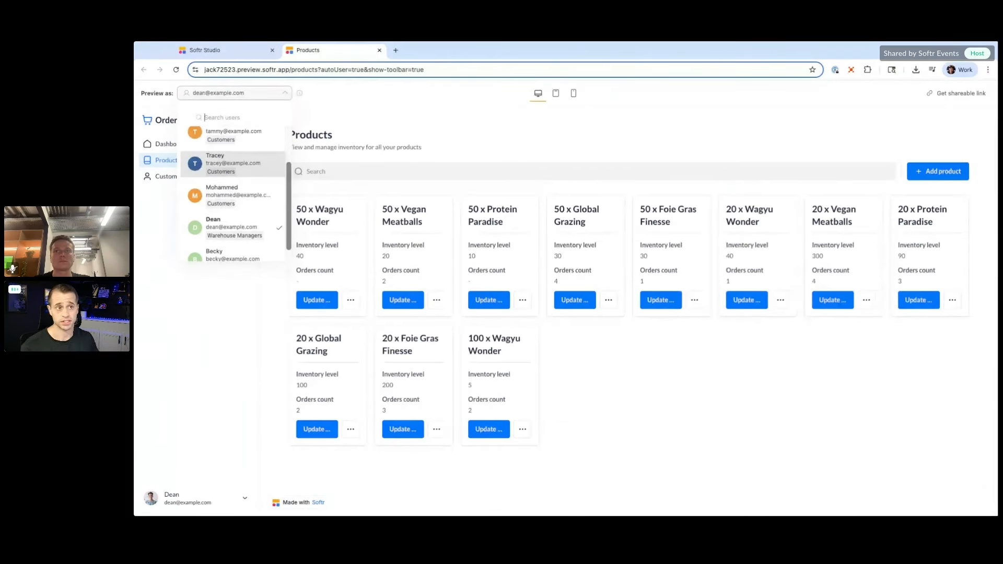
pyautogui.scroll(-1, 234, 193)
# Step: Switch to the Softr Studio browser tab and show the app's user groups, highlighting the Customers group's assignment type
pyautogui.click(205, 50)
pyautogui.click(276, 141)
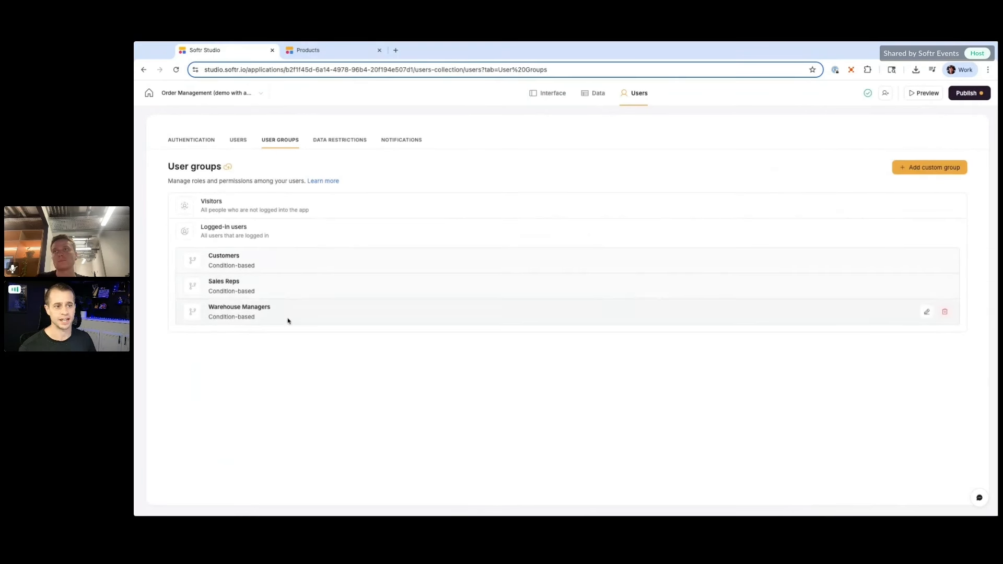
pyautogui.moveTo(209, 266); pyautogui.dragTo(255, 265)
pyautogui.click(253, 265)
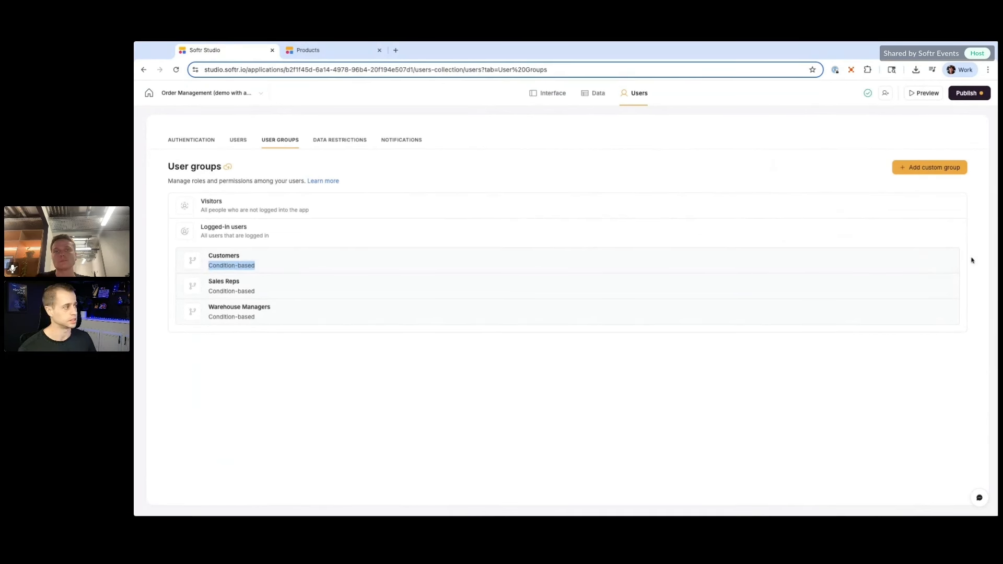
# Step: Examine the name and role condition of the Customers user group, and close its settings without saving
pyautogui.click(925, 263)
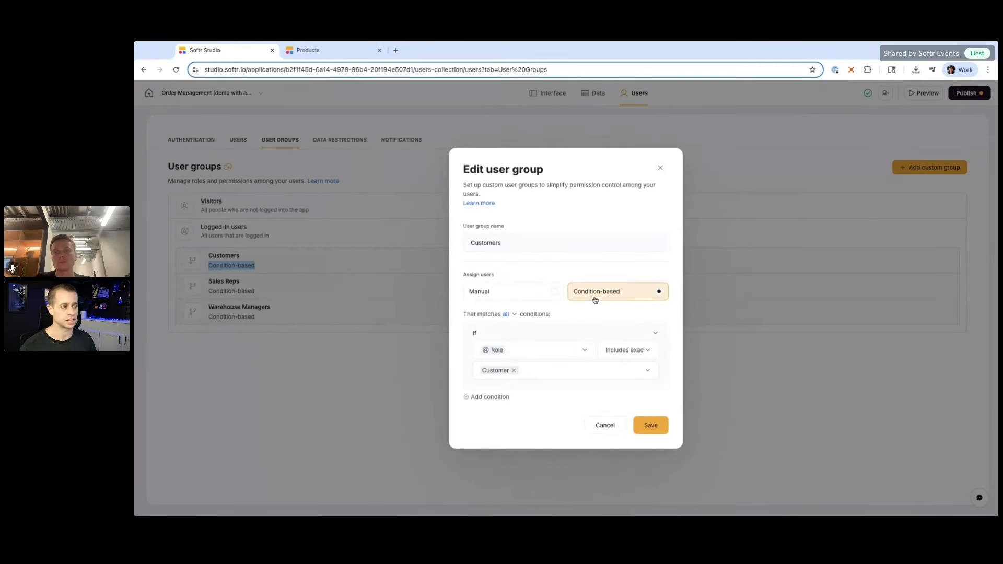
pyautogui.click(472, 243)
pyautogui.doubleClick(472, 243)
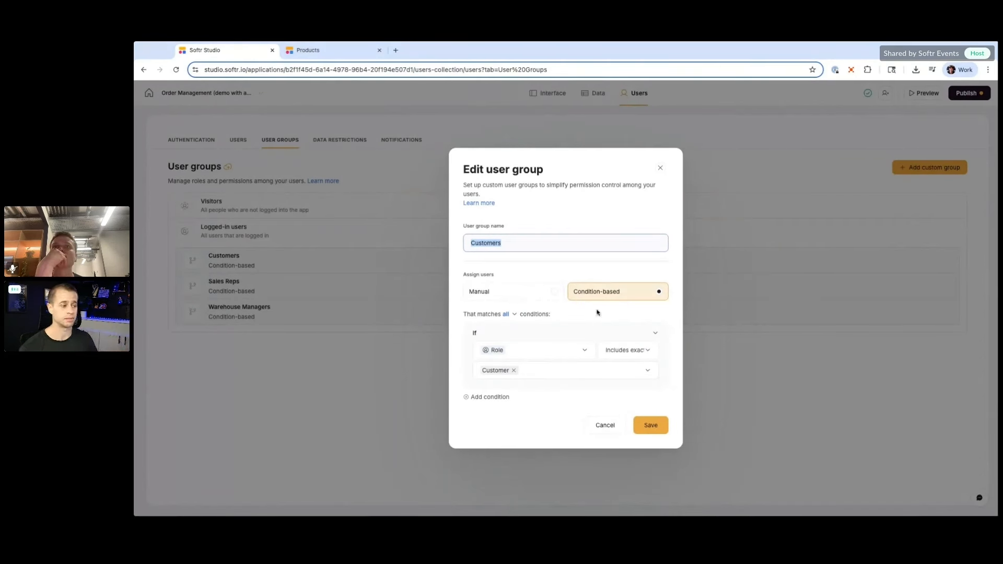
pyautogui.click(610, 421)
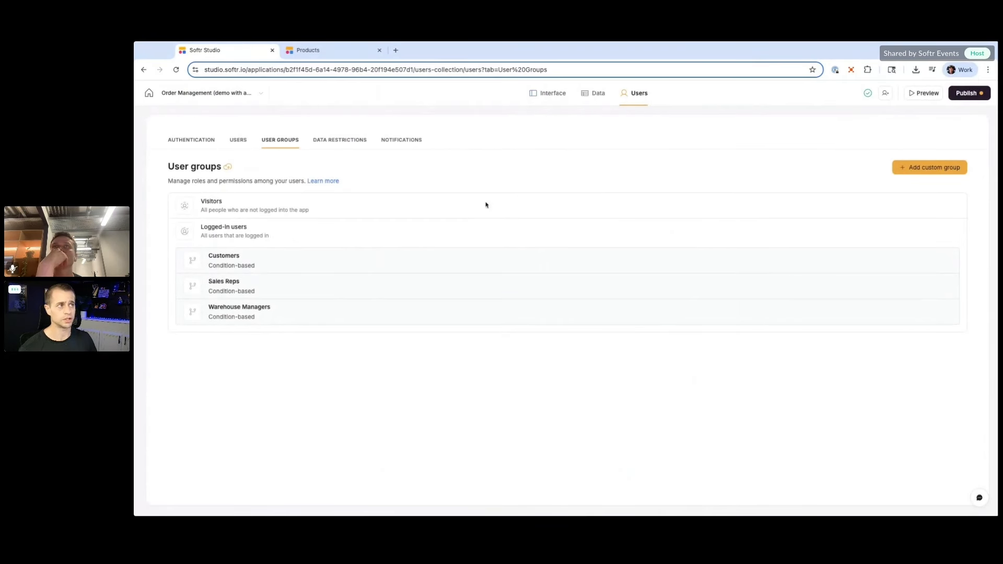
# Step: Open the Role field of the Users table in the app's database for editing
pyautogui.click(551, 104)
pyautogui.click(595, 93)
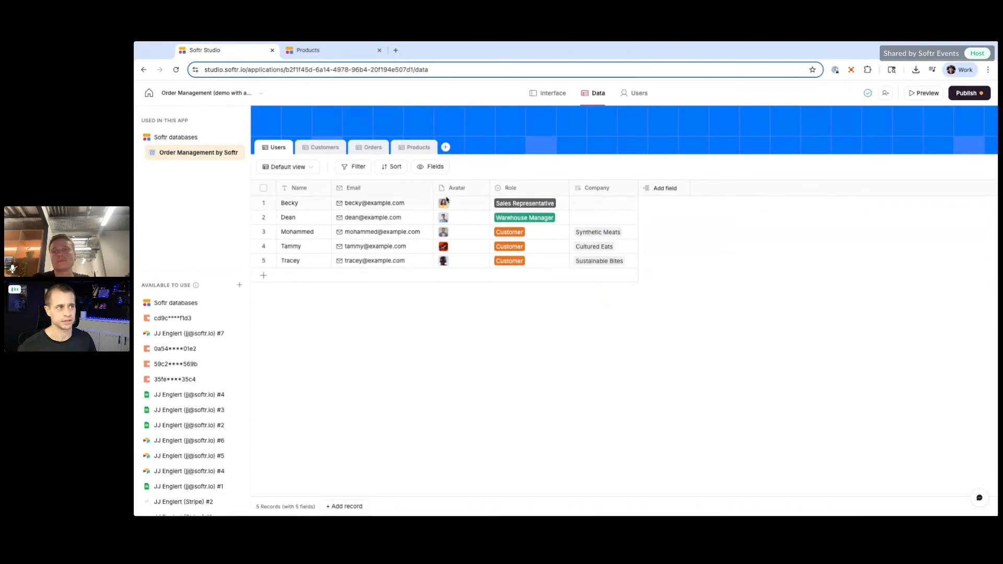
pyautogui.click(560, 189)
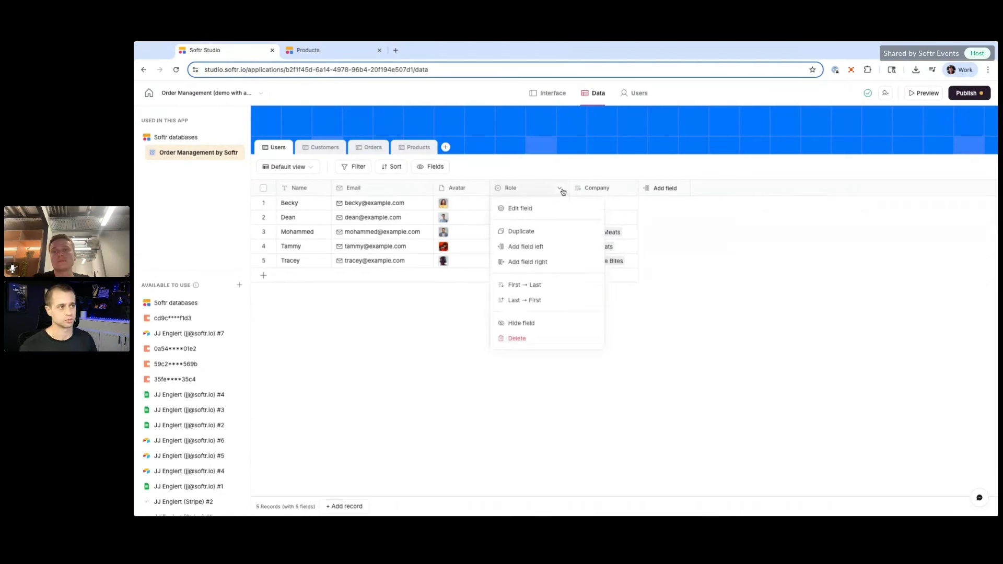
pyautogui.click(537, 208)
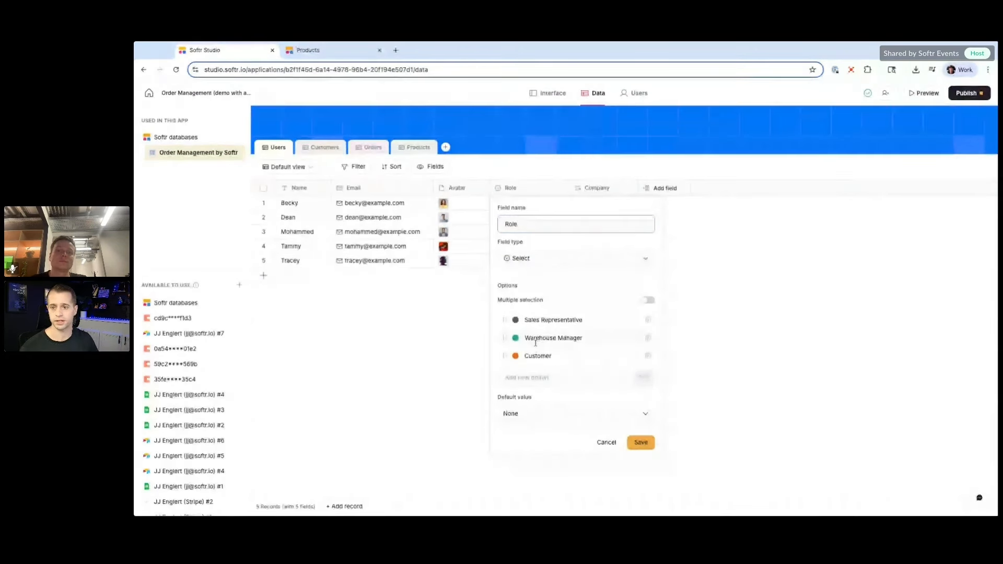
# Step: Examine the field types available for the Role field, including relations and record info, and leave the field settings without saving
pyautogui.click(549, 263)
pyautogui.scroll(-1, 551, 329)
pyautogui.scroll(1, 551, 329)
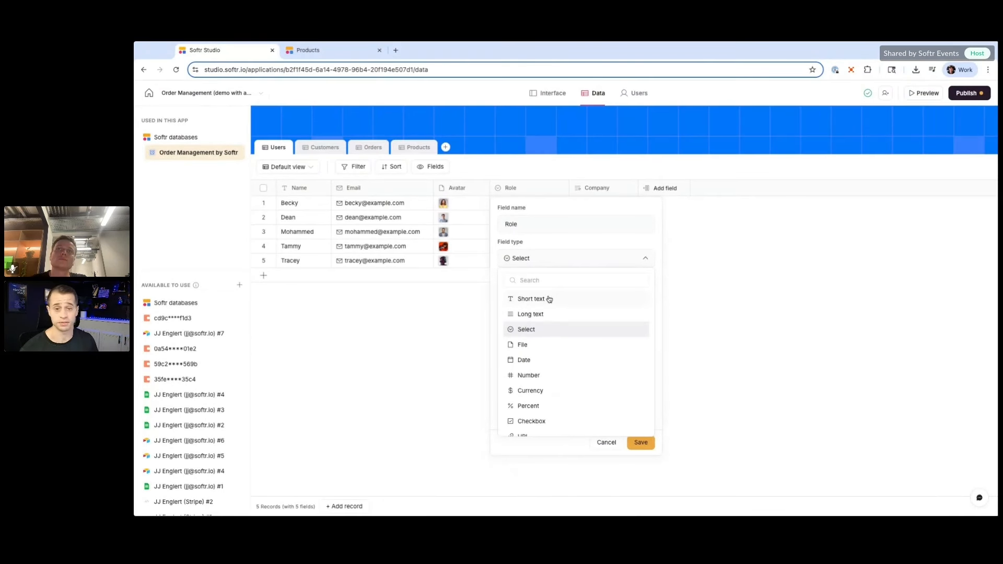
pyautogui.scroll(-1, 547, 334)
pyautogui.scroll(-3, 549, 335)
pyautogui.scroll(-4, 561, 322)
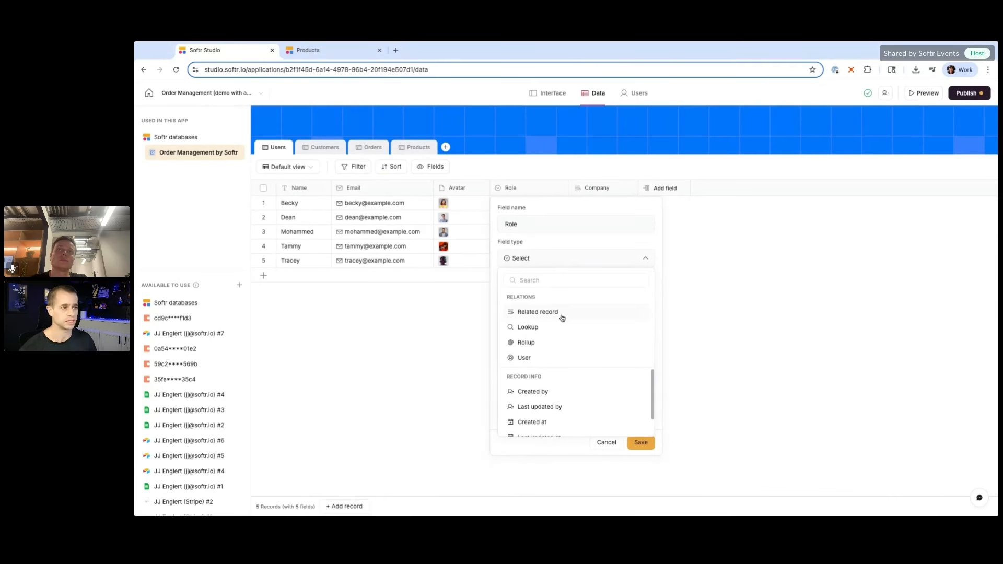
pyautogui.scroll(-2, 544, 345)
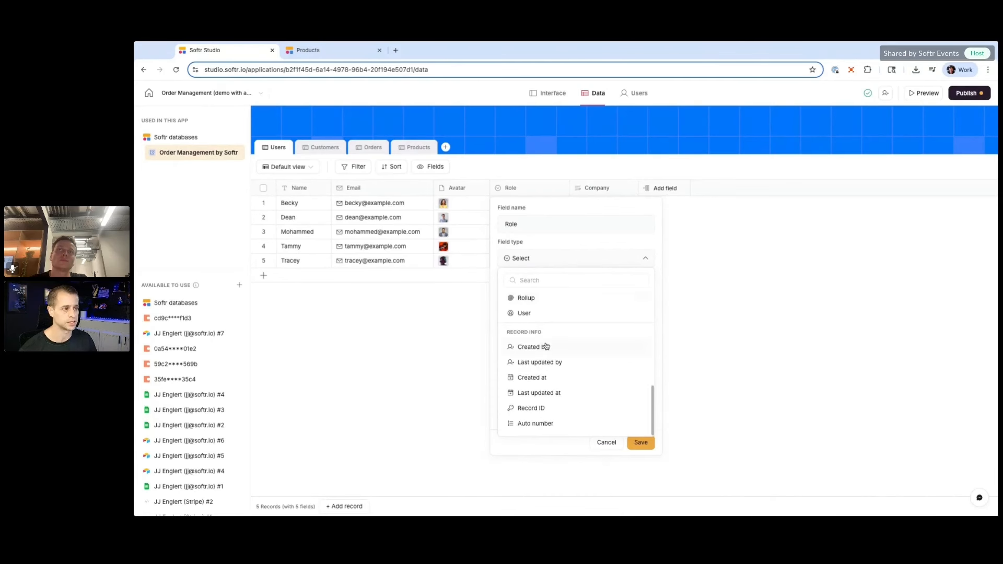
pyautogui.scroll(10, 542, 363)
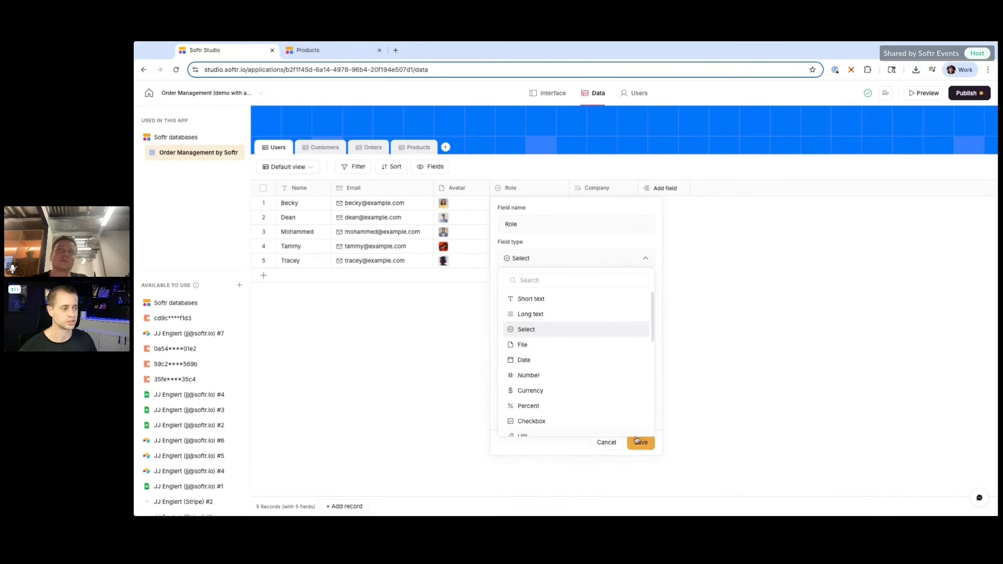
pyautogui.click(561, 448)
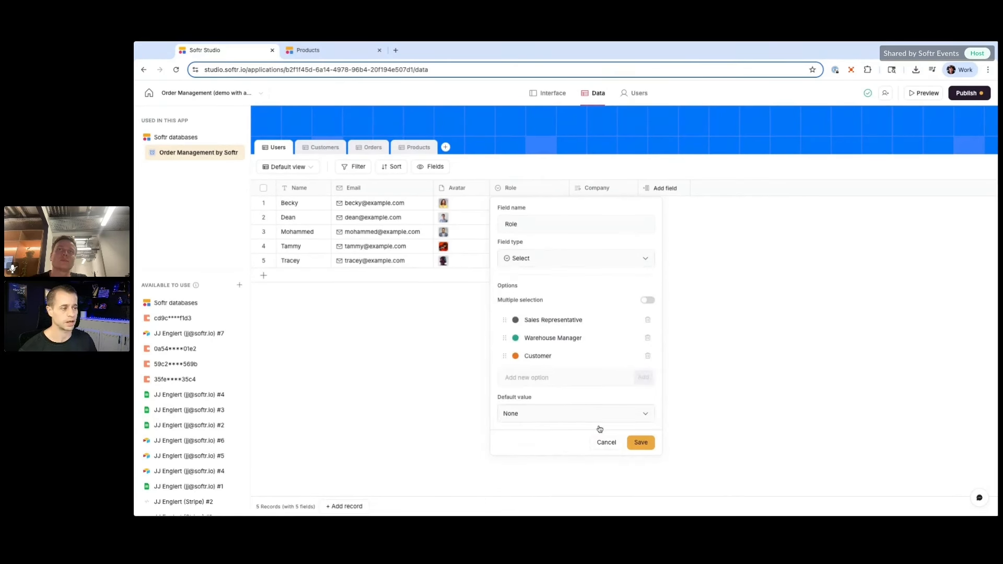
pyautogui.click(605, 442)
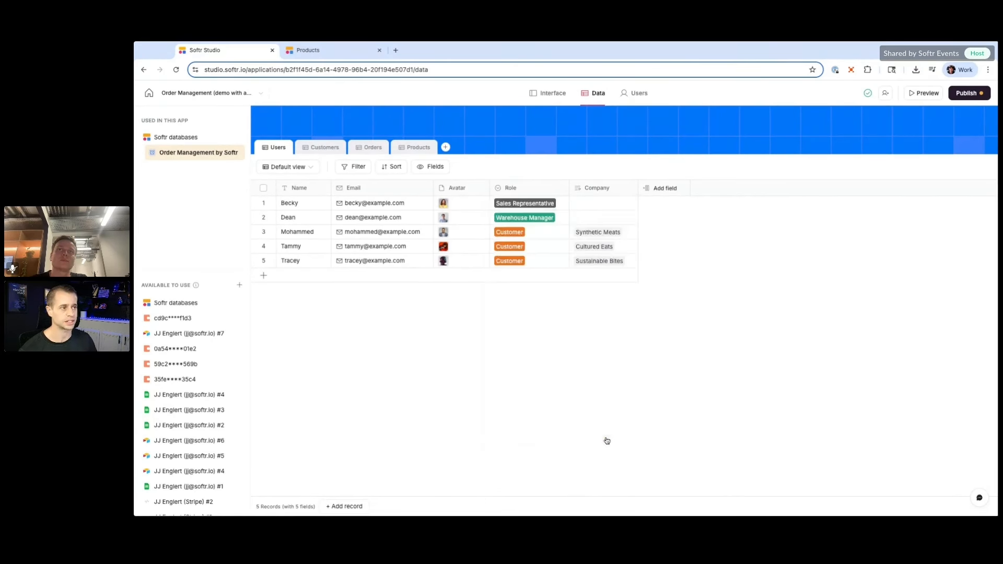
# Step: View the selectable role options for the fifth and third user records without changing either role
pyautogui.click(532, 263)
pyautogui.click(531, 262)
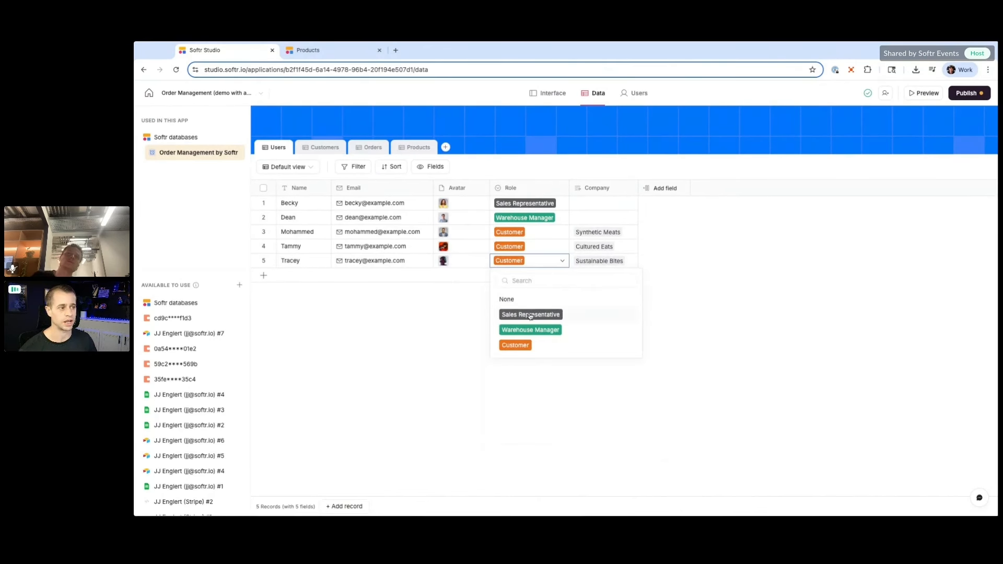
pyautogui.click(499, 408)
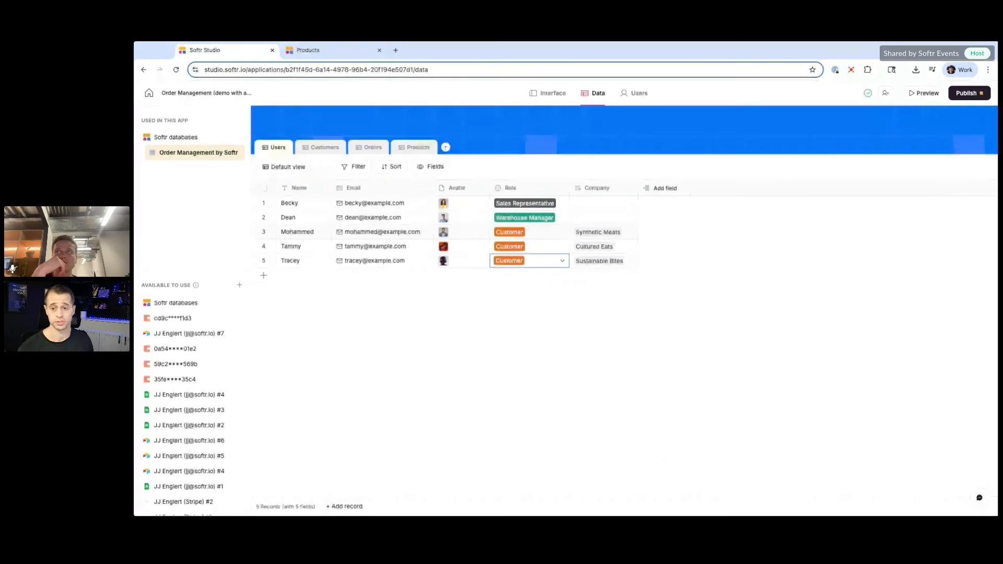
pyautogui.click(510, 234)
pyautogui.click(509, 234)
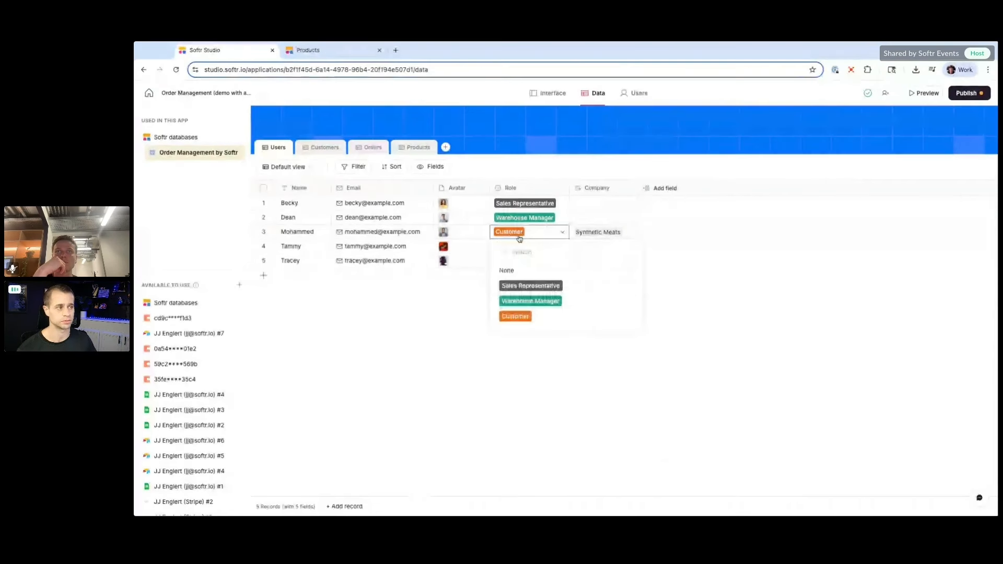
pyautogui.click(429, 324)
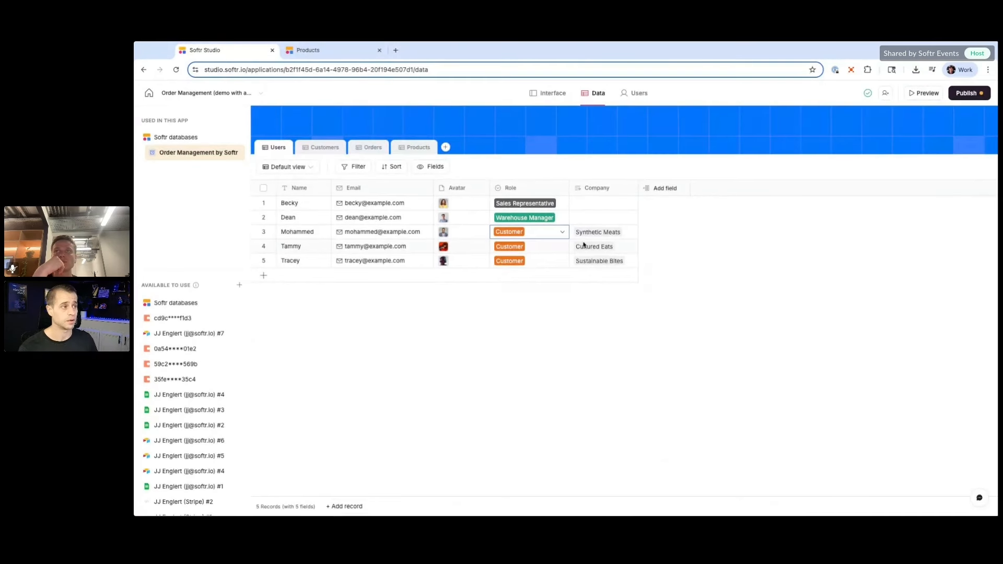
# Step: Examine the Company field's type and source table in the Users table, and close its settings without saving
pyautogui.click(629, 190)
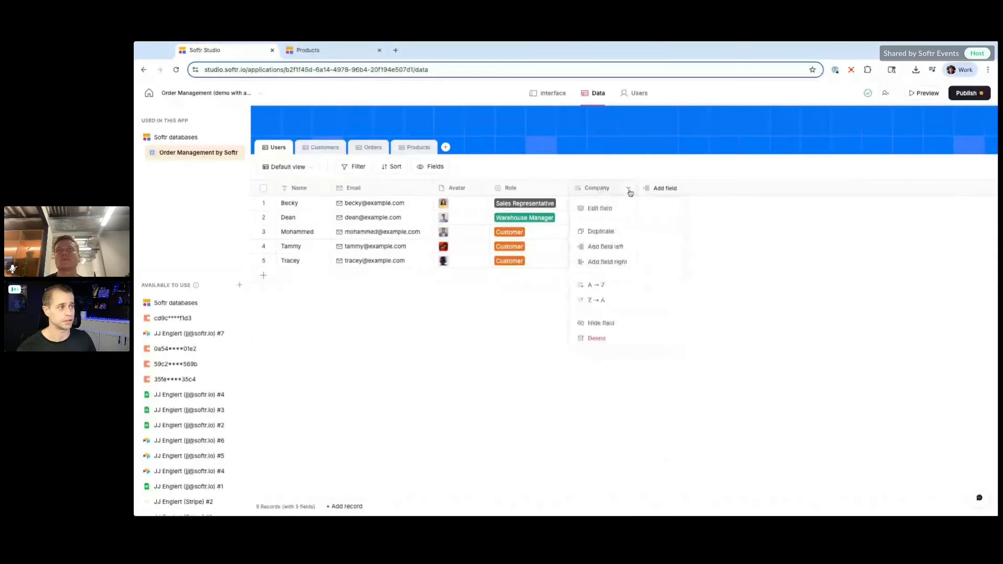
pyautogui.click(601, 209)
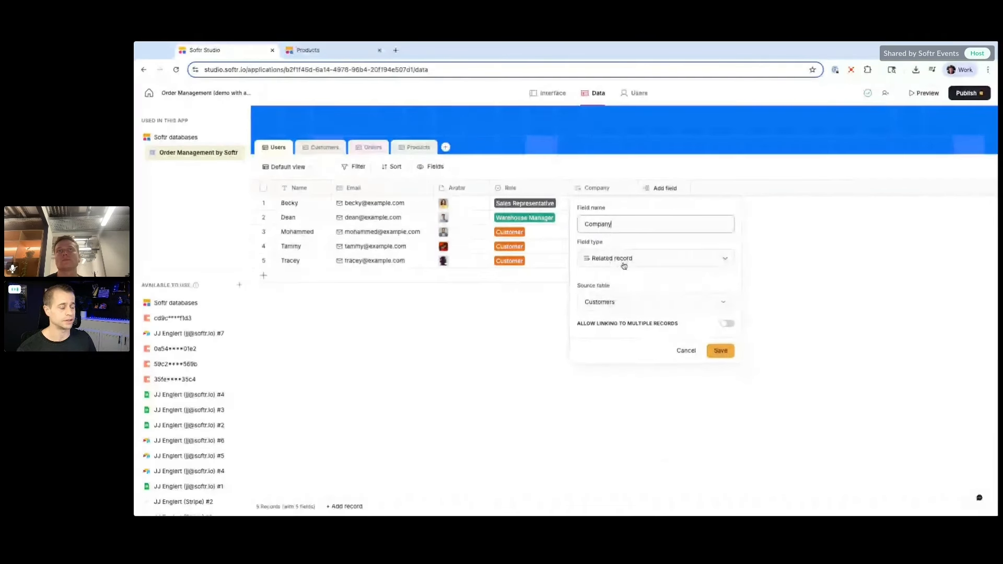
pyautogui.click(685, 350)
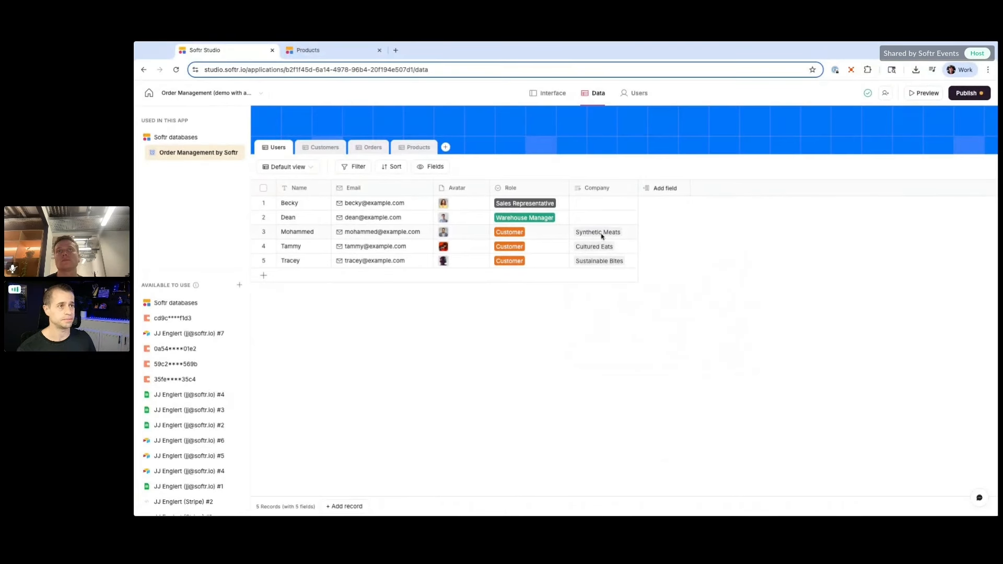
# Step: Compare the company records in the Customers table with the Company links in the Users table
pyautogui.click(324, 148)
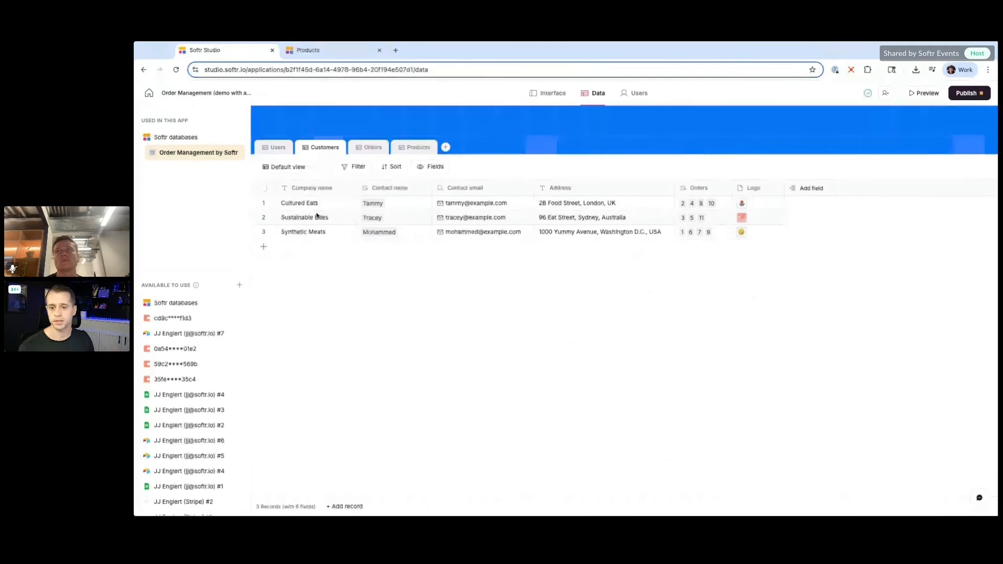
pyautogui.click(320, 205)
pyautogui.click(307, 232)
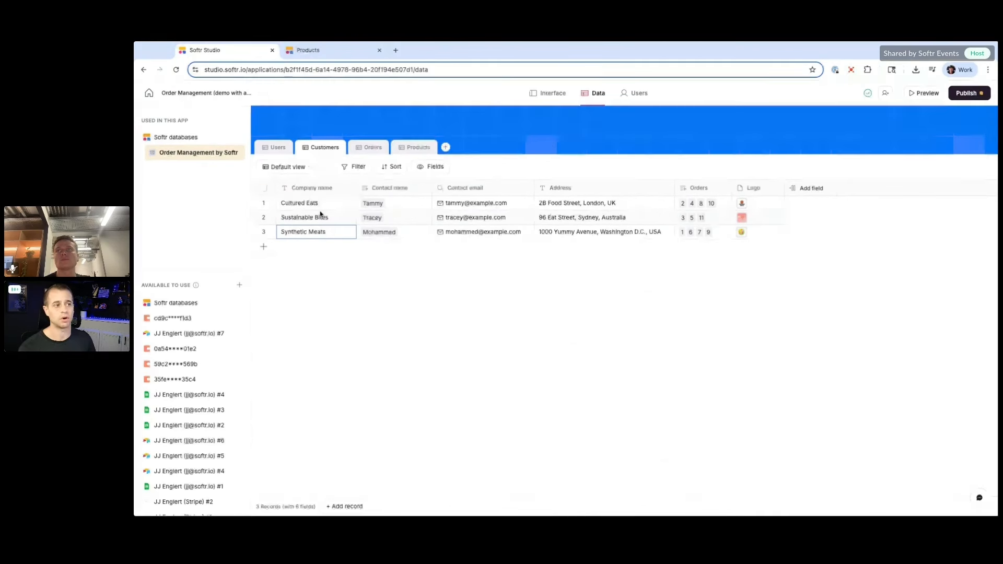
pyautogui.click(277, 147)
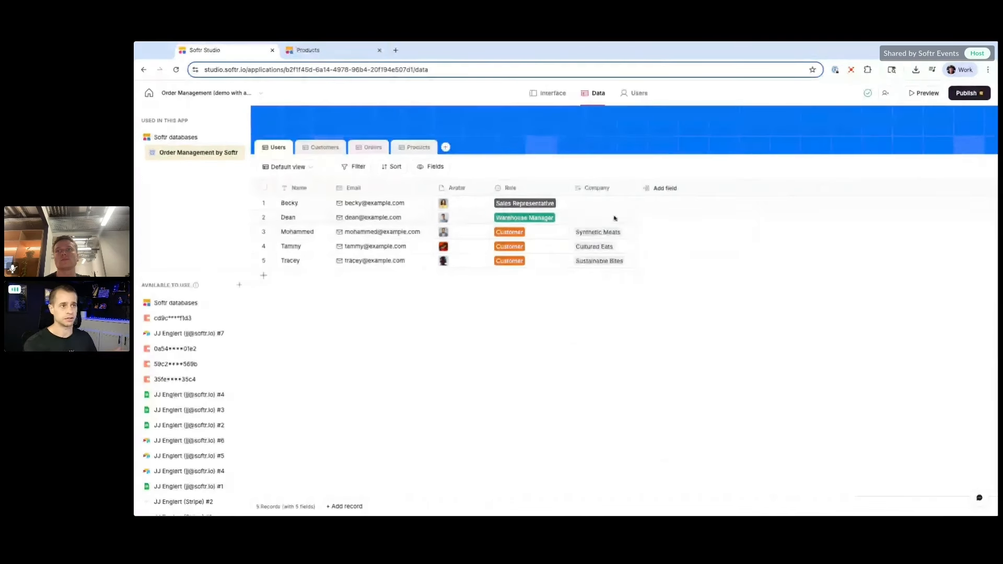
pyautogui.click(323, 147)
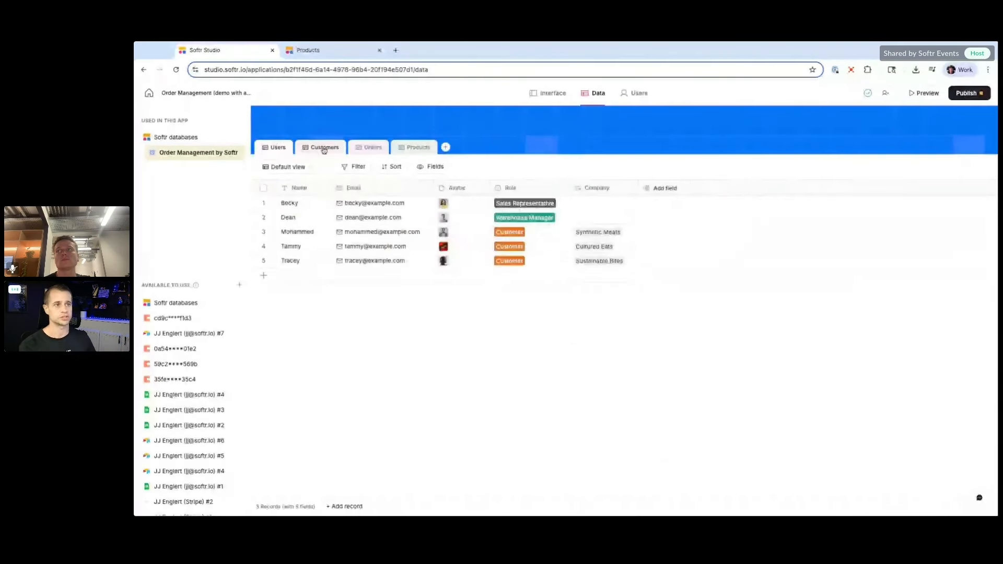
pyautogui.click(273, 149)
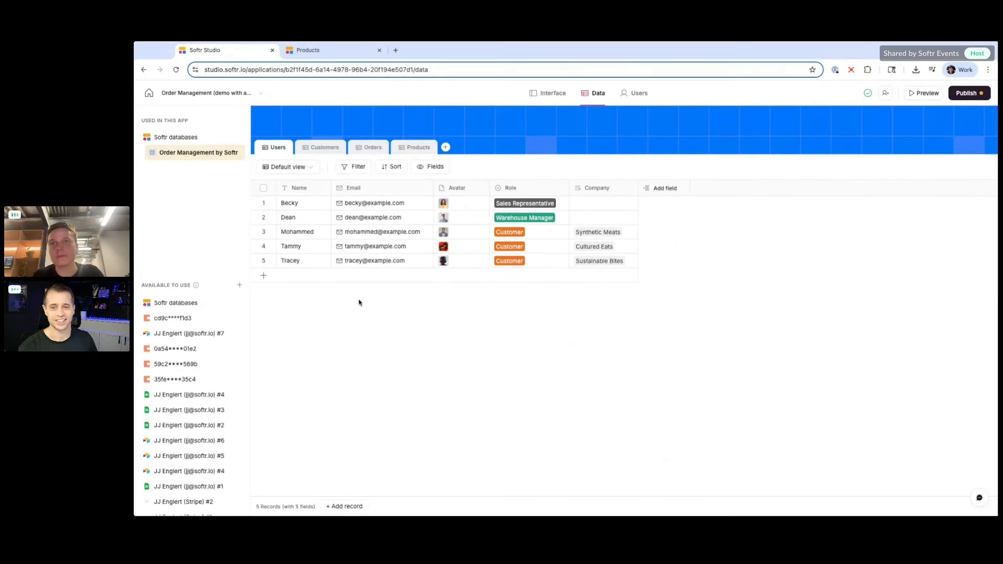
pyautogui.click(314, 151)
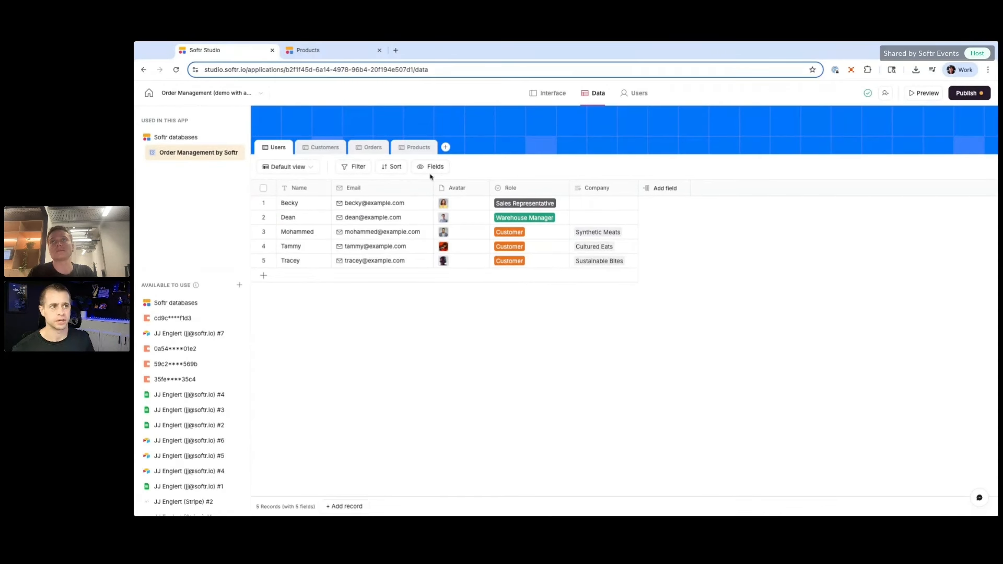
# Step: Add a new view named Customers to the Users table
pyautogui.click(310, 173)
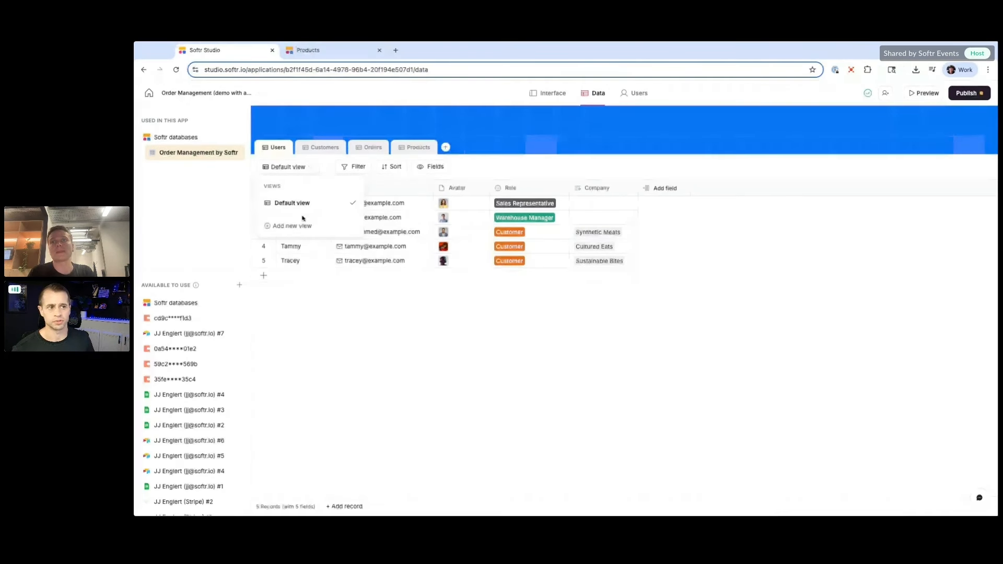
pyautogui.click(299, 225)
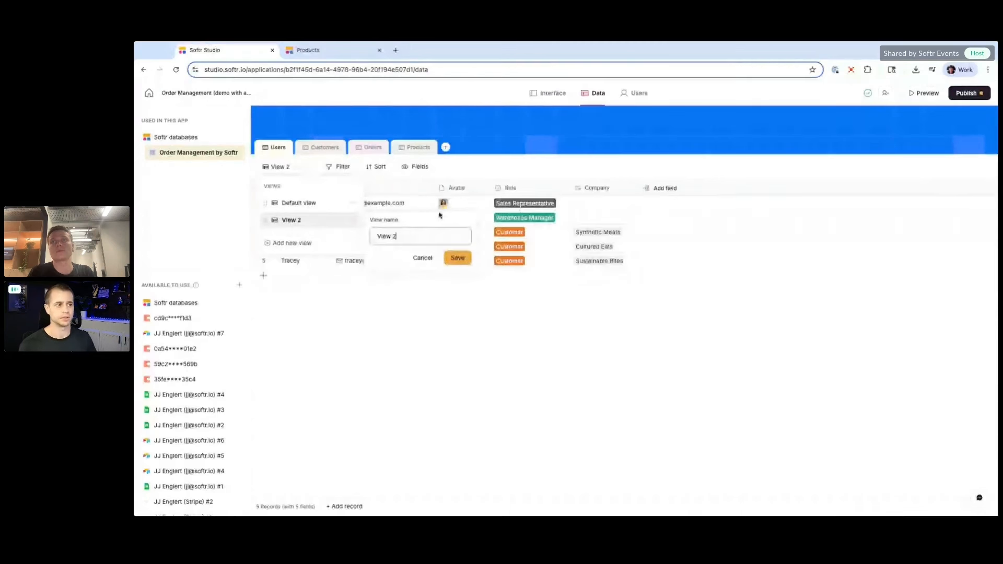
pyautogui.hotkey('ctrl', 'a')
pyautogui.write('Customers')
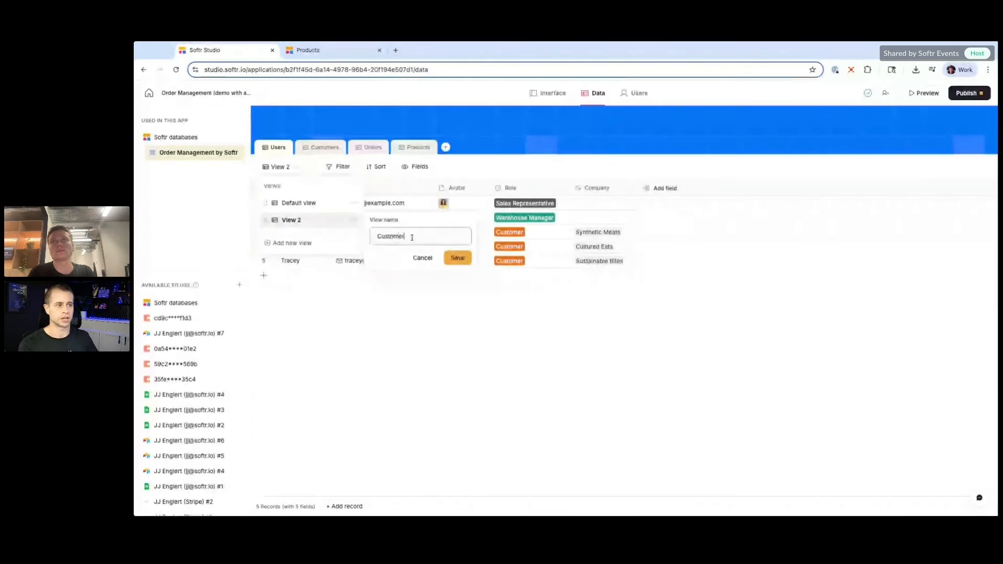
pyautogui.click(457, 259)
# Step: Filter the Customers view to records where Role is Customer
pyautogui.click(353, 169)
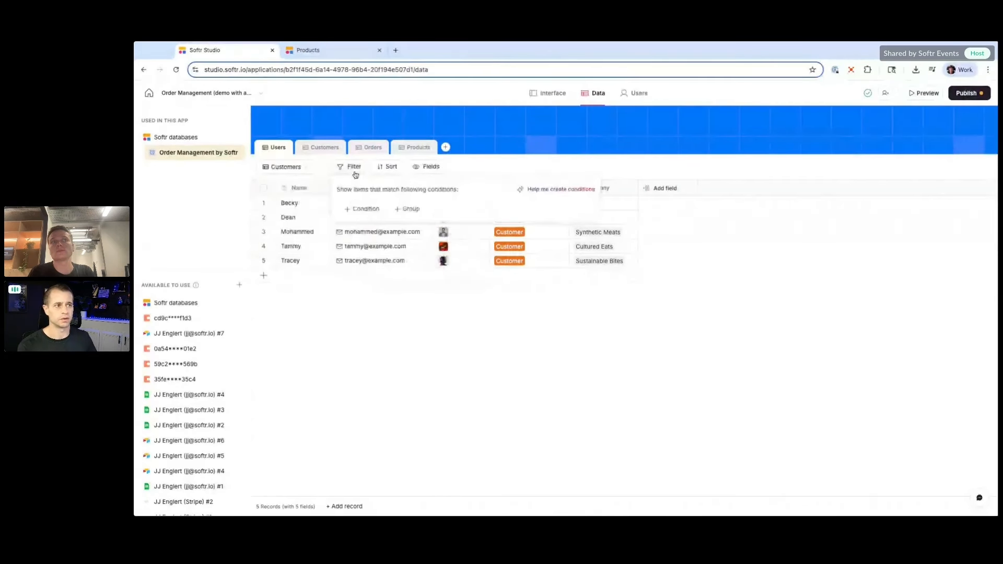
pyautogui.click(357, 208)
pyautogui.click(401, 210)
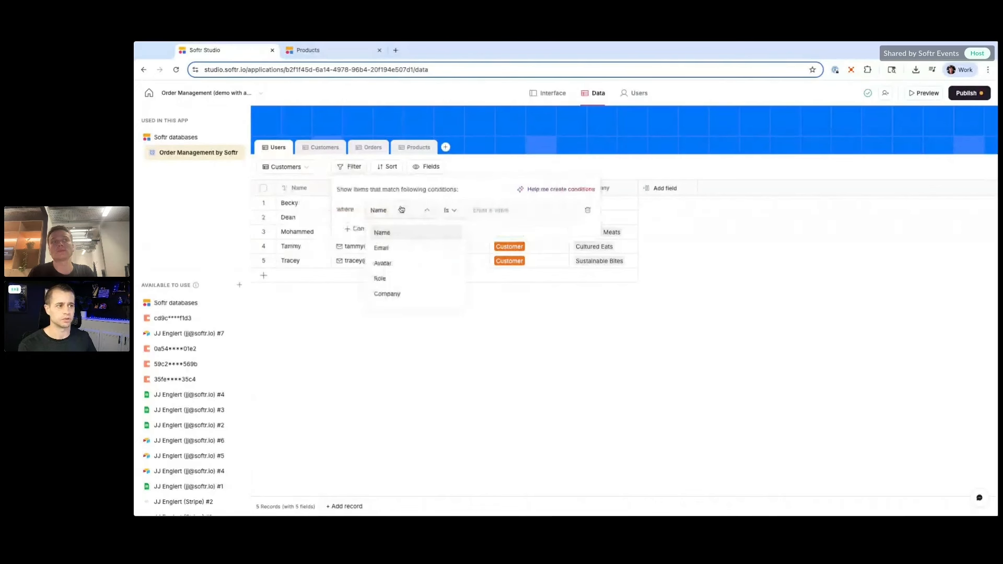
pyautogui.click(395, 279)
pyautogui.click(504, 210)
pyautogui.click(508, 263)
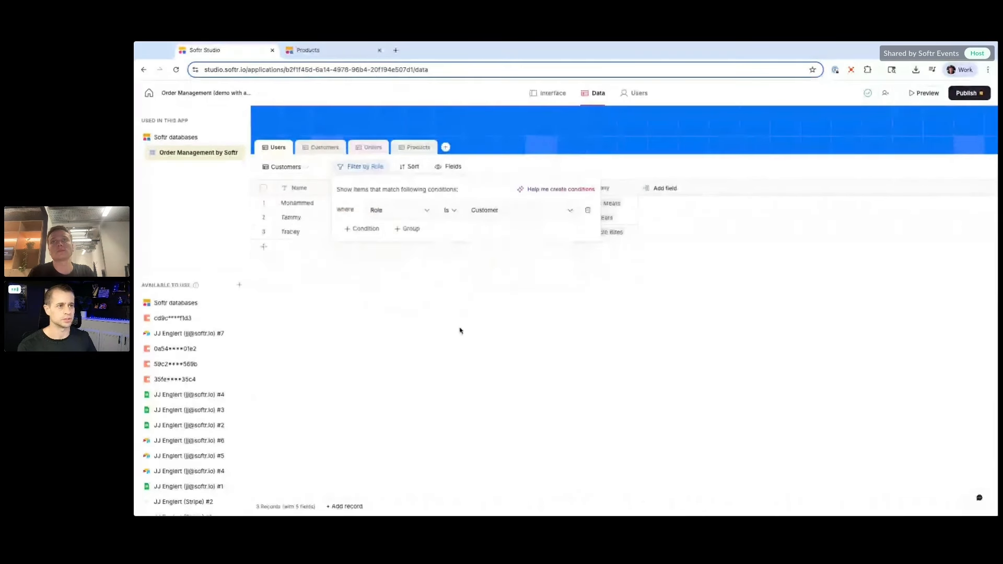
pyautogui.click(459, 329)
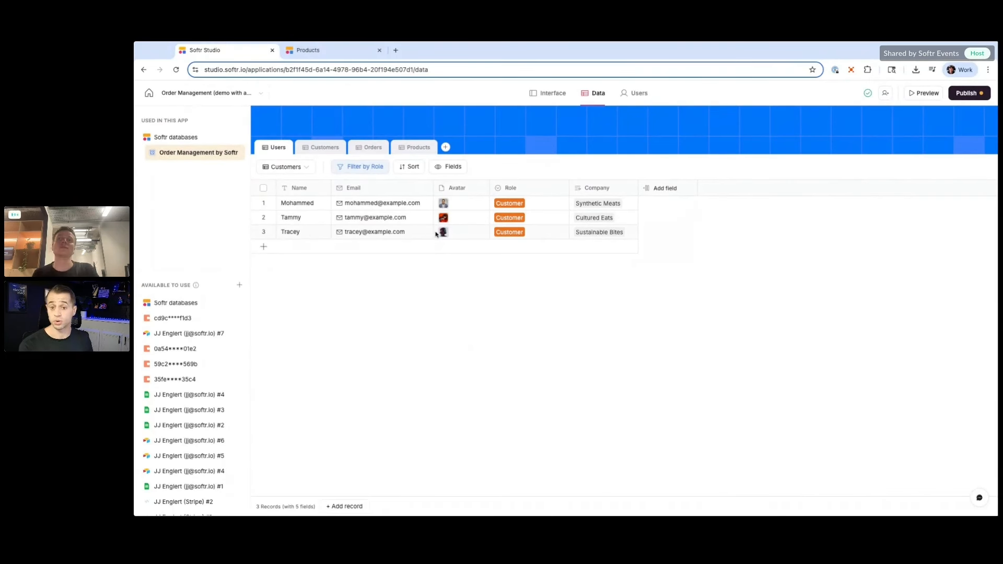
# Step: Compare the records in the Default view and the Customers view of the Users table, finishing in Default view
pyautogui.click(285, 167)
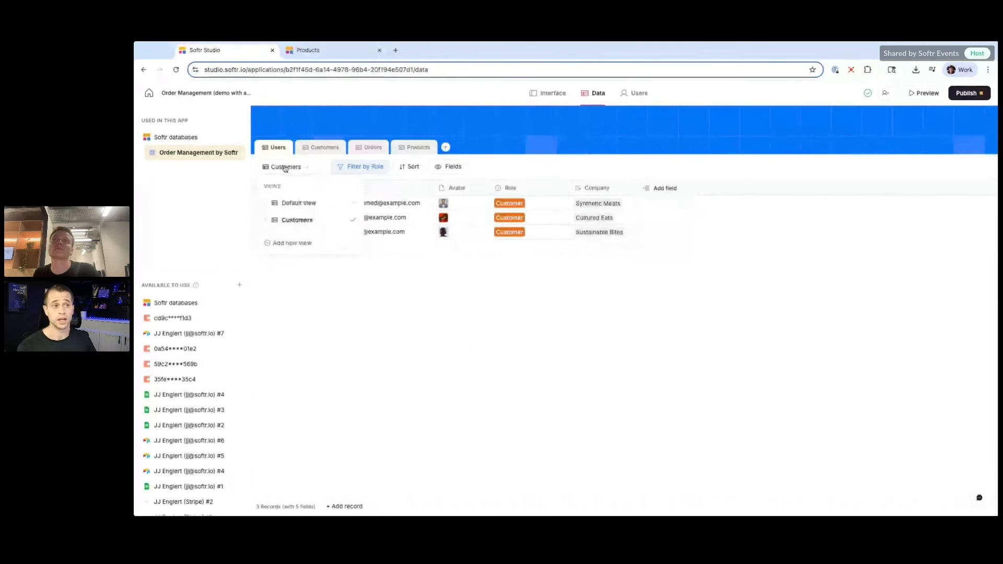
pyautogui.click(293, 202)
pyautogui.click(302, 173)
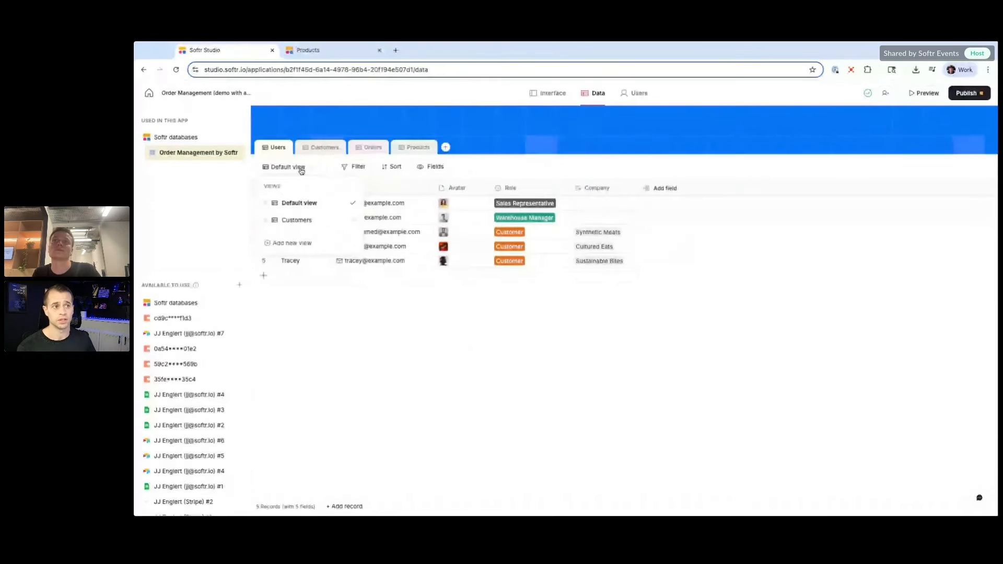
pyautogui.click(292, 217)
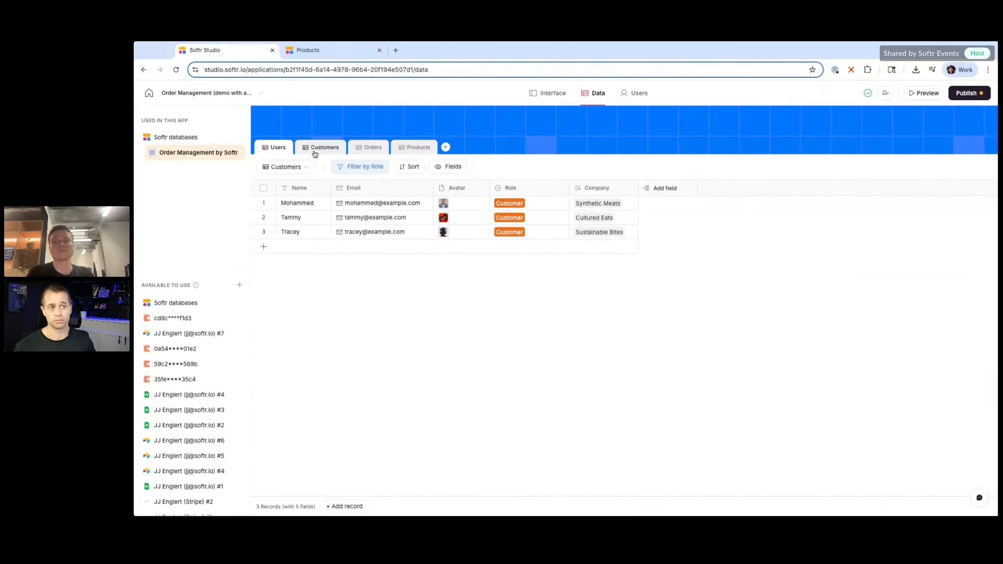
pyautogui.click(307, 167)
pyautogui.click(309, 204)
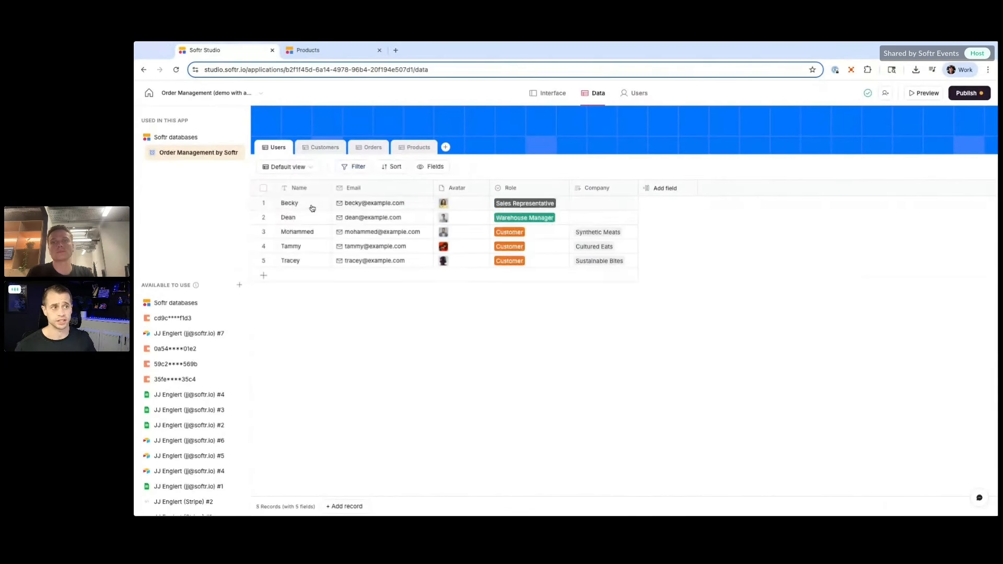
# Step: Examine the filter operators for Name and the sort fields in the Users table's Default view, and return to the Customers view
pyautogui.click(355, 167)
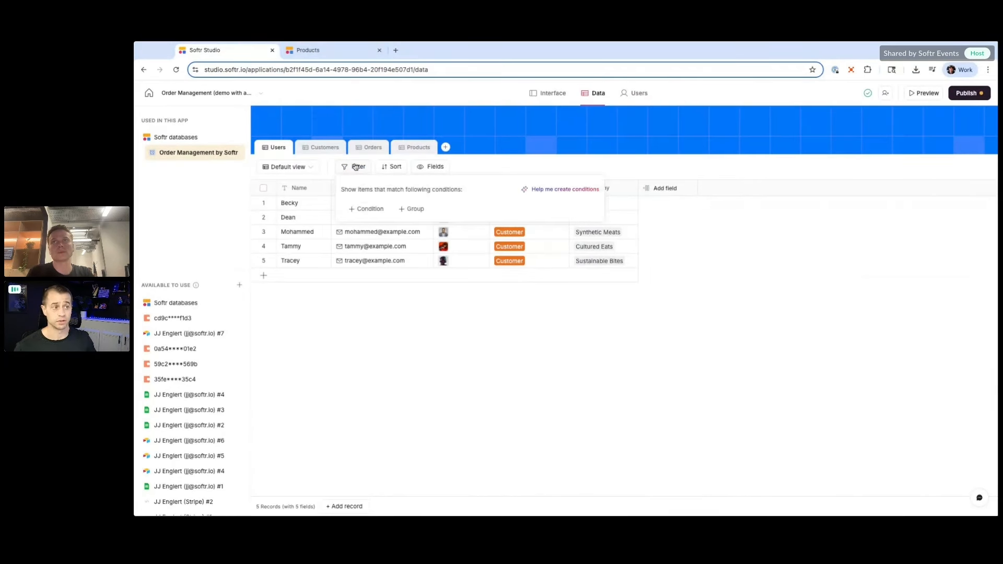
pyautogui.click(368, 212)
pyautogui.click(454, 211)
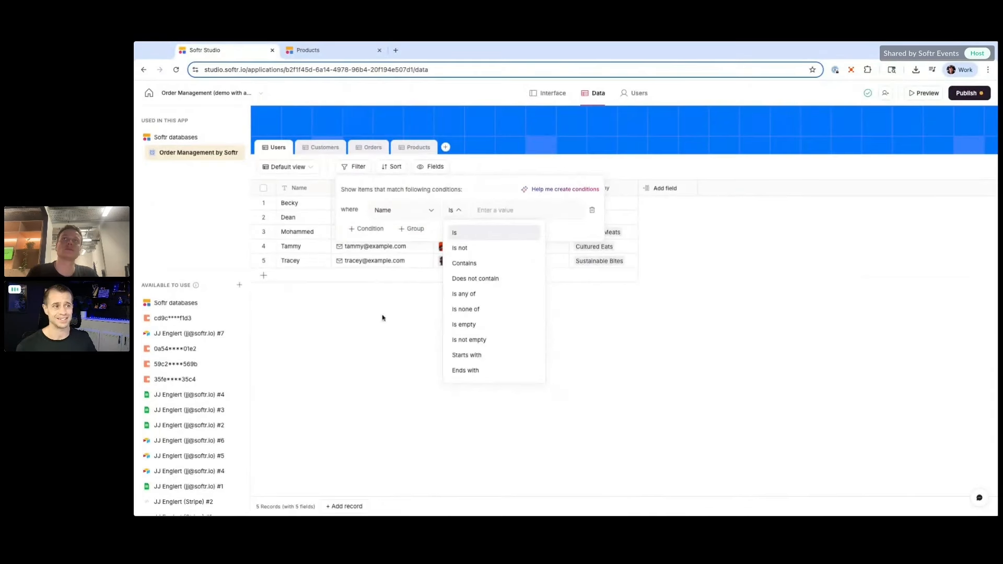
pyautogui.click(399, 349)
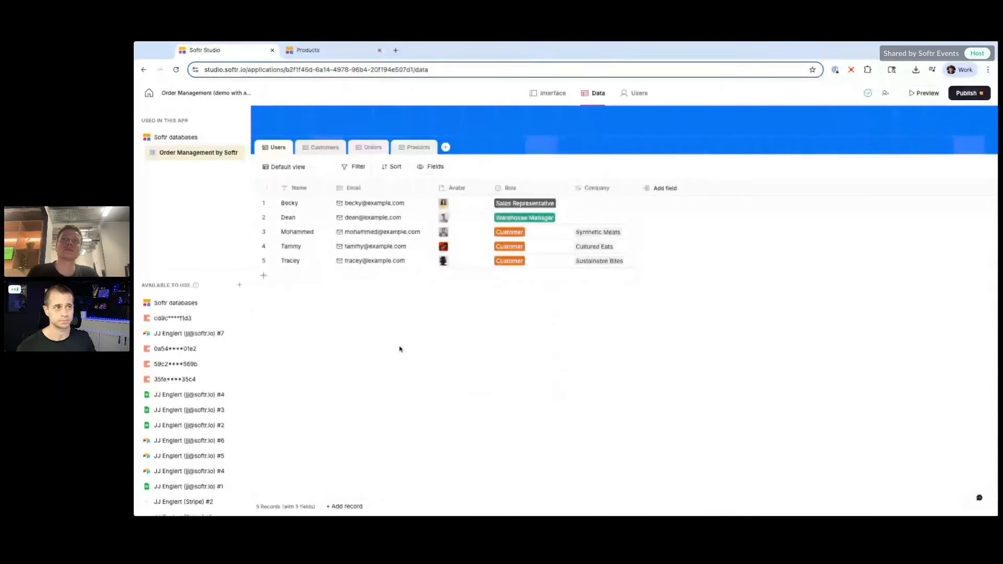
pyautogui.click(395, 167)
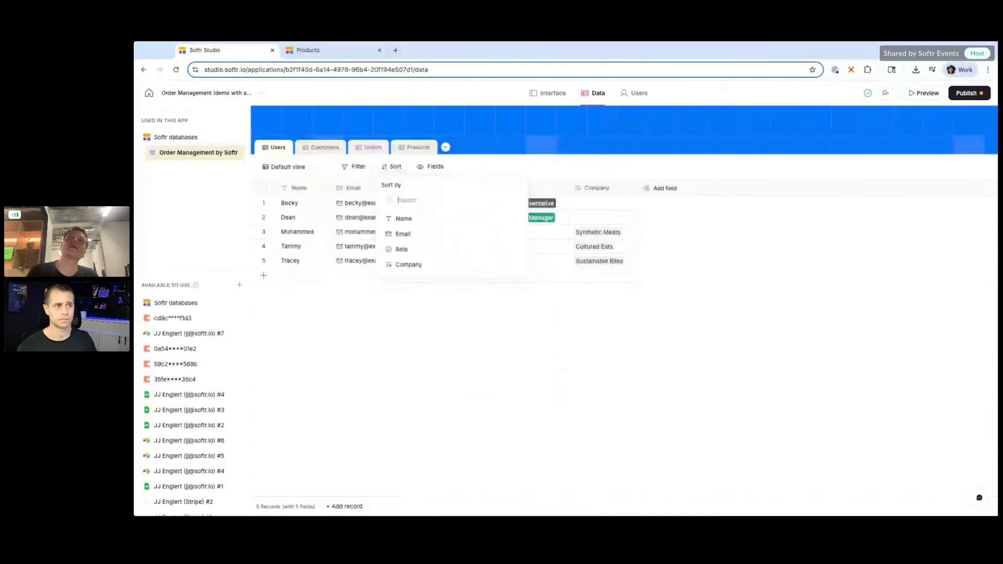
pyautogui.click(366, 167)
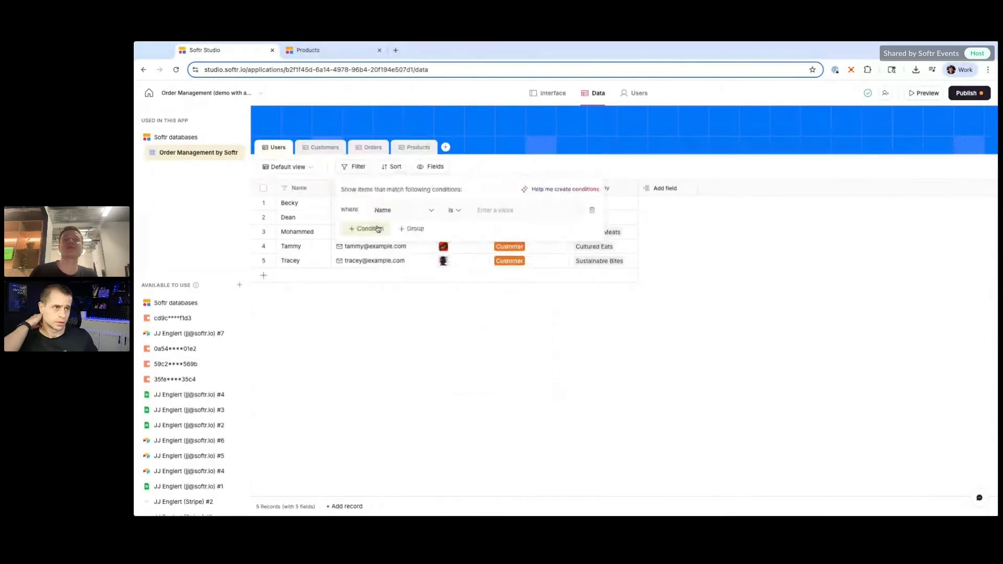
pyautogui.click(308, 167)
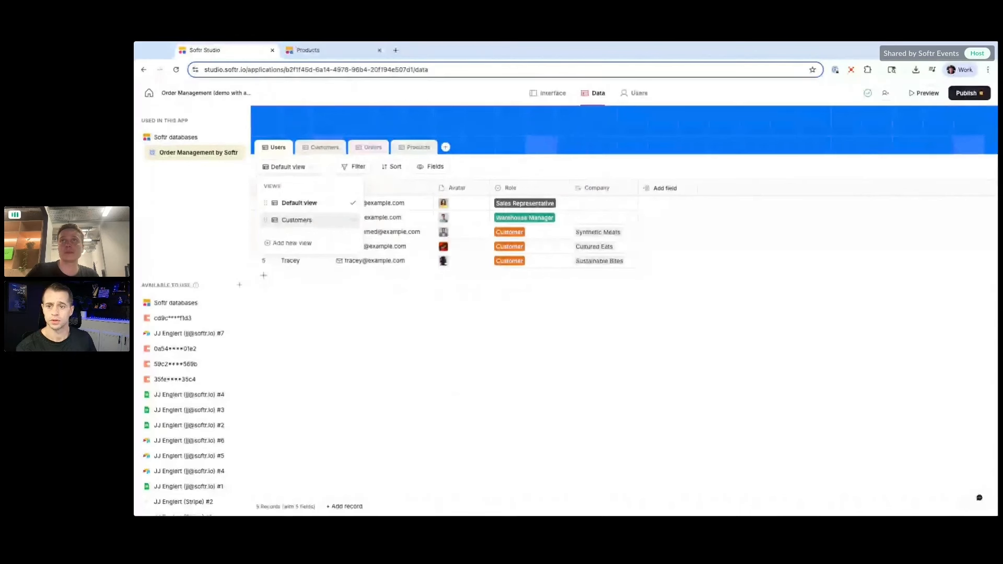
pyautogui.click(297, 220)
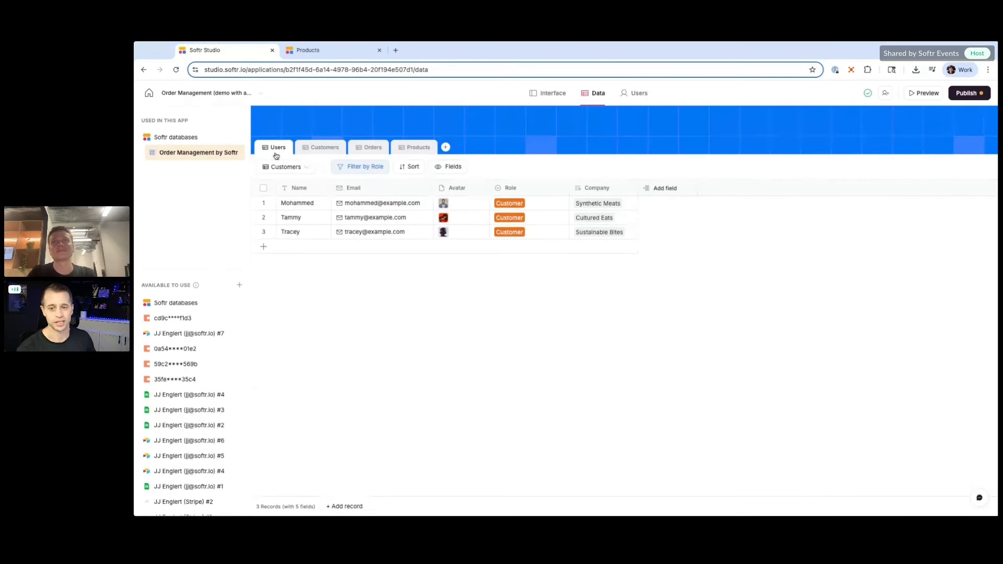
# Step: Review the Customers, Orders and Products tables, comparing how orders and products link to each other
pyautogui.click(321, 149)
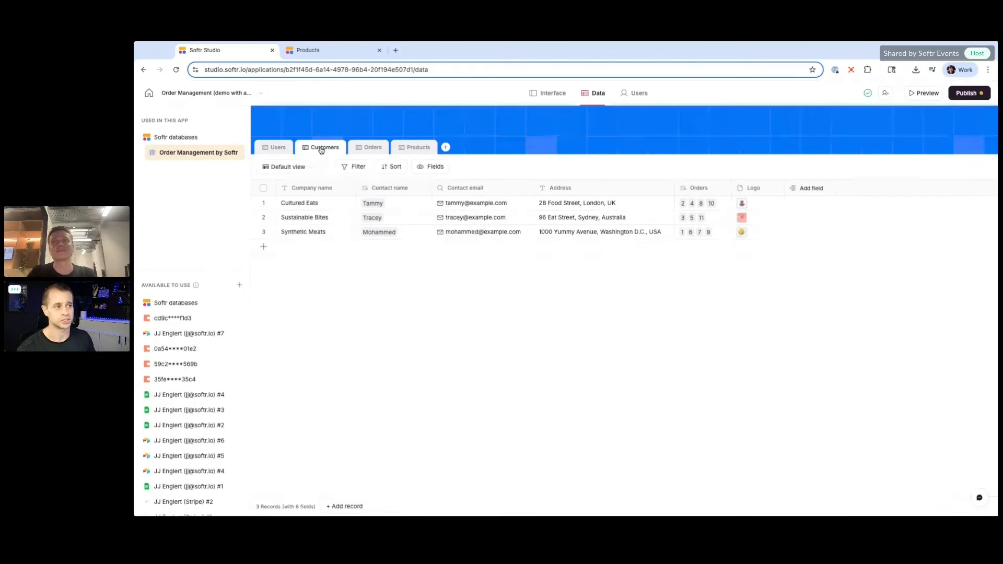
pyautogui.click(376, 148)
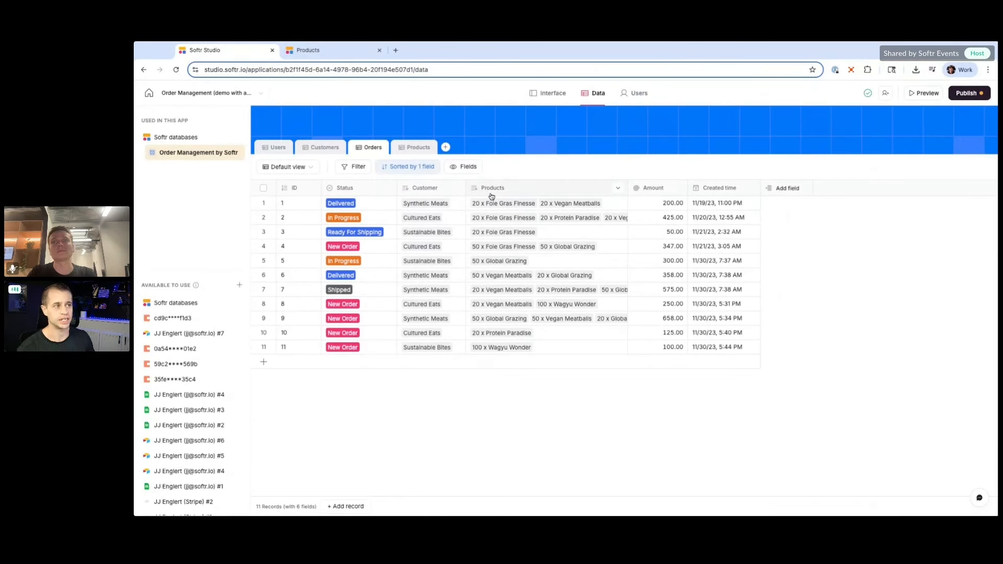
pyautogui.click(420, 149)
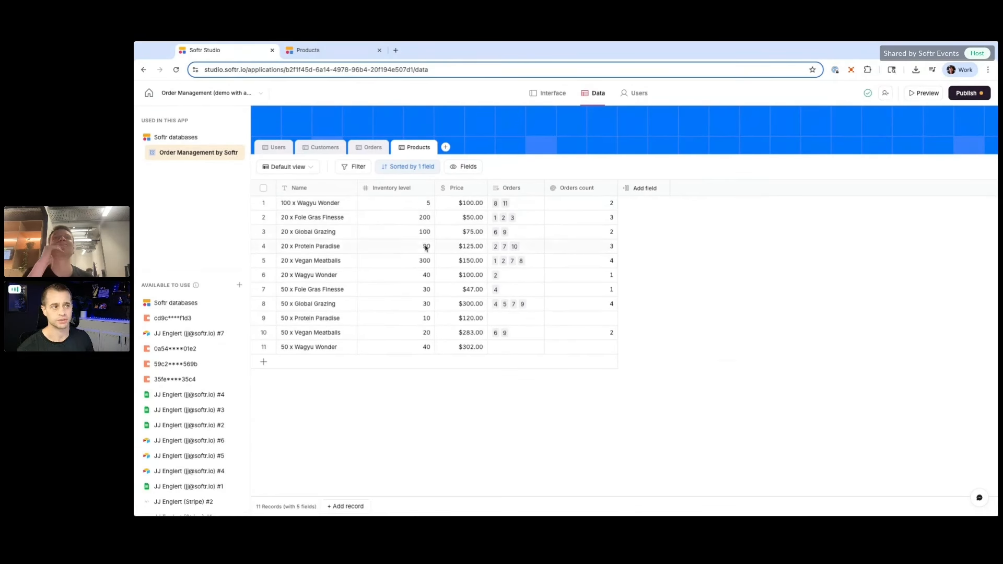
pyautogui.click(367, 149)
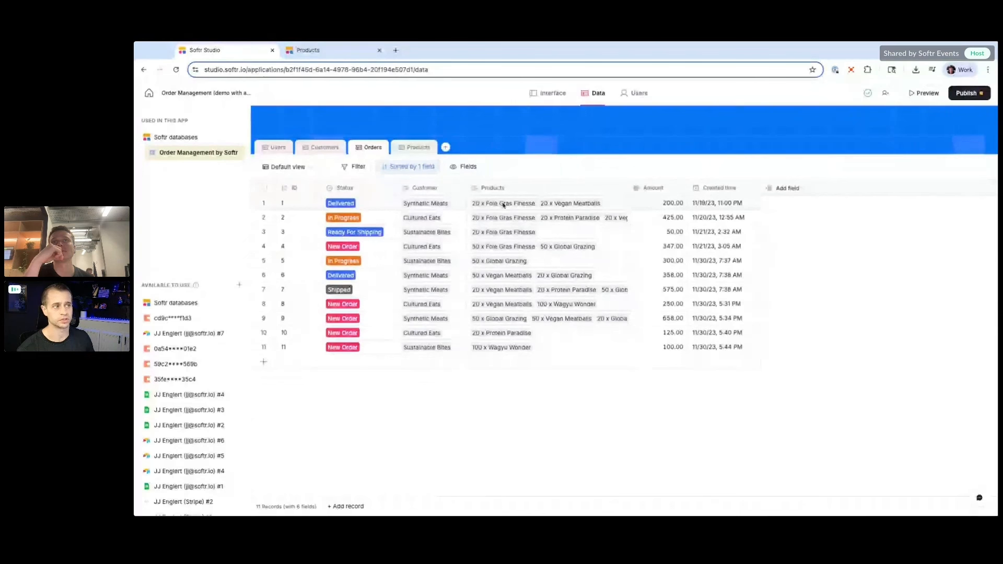
pyautogui.click(413, 148)
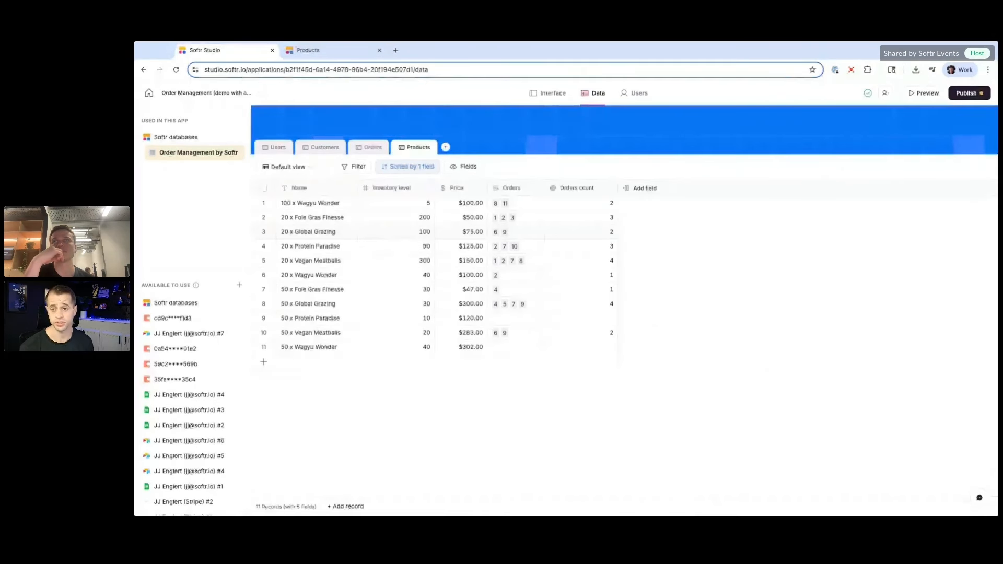
# Step: Add a blank table named Returns to the Order Management database
pyautogui.click(447, 149)
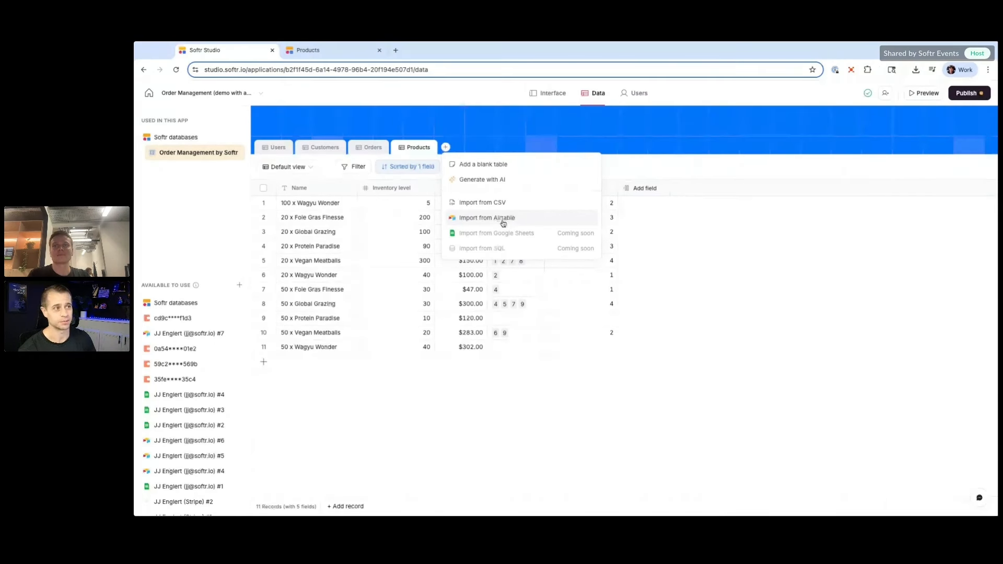
pyautogui.click(500, 166)
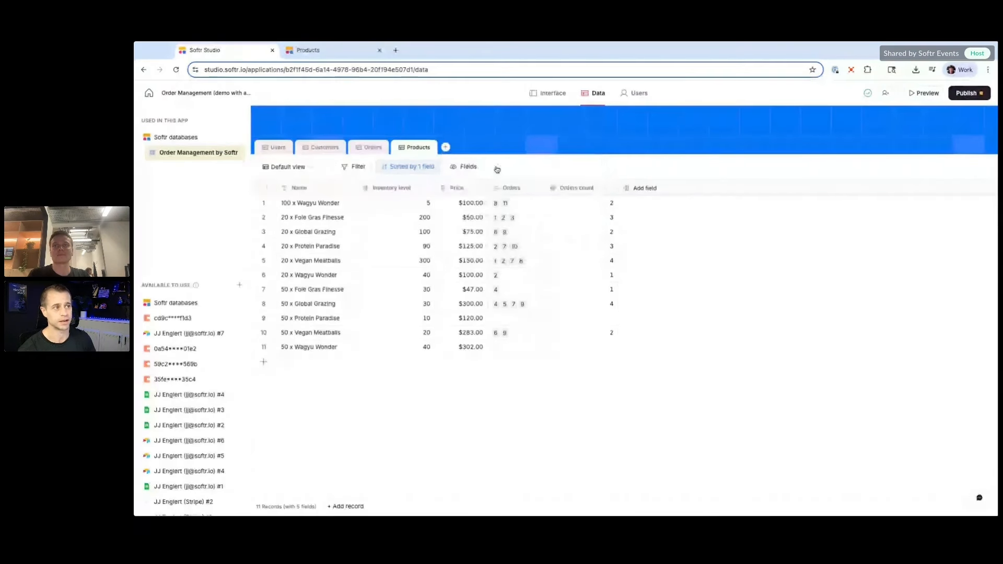
pyautogui.click(465, 150)
pyautogui.click(469, 166)
pyautogui.write('Returns')
pyautogui.press('Return')
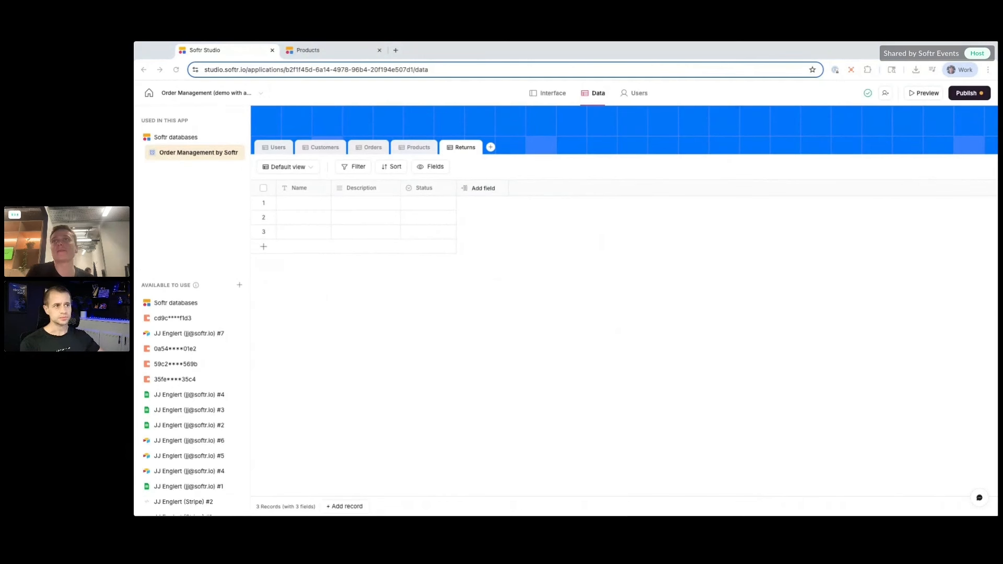
# Step: Add a Created at field named Created Date to the Returns table, with its time display turned off
pyautogui.click(465, 190)
pyautogui.click(467, 192)
pyautogui.click(465, 190)
pyautogui.write('Created')
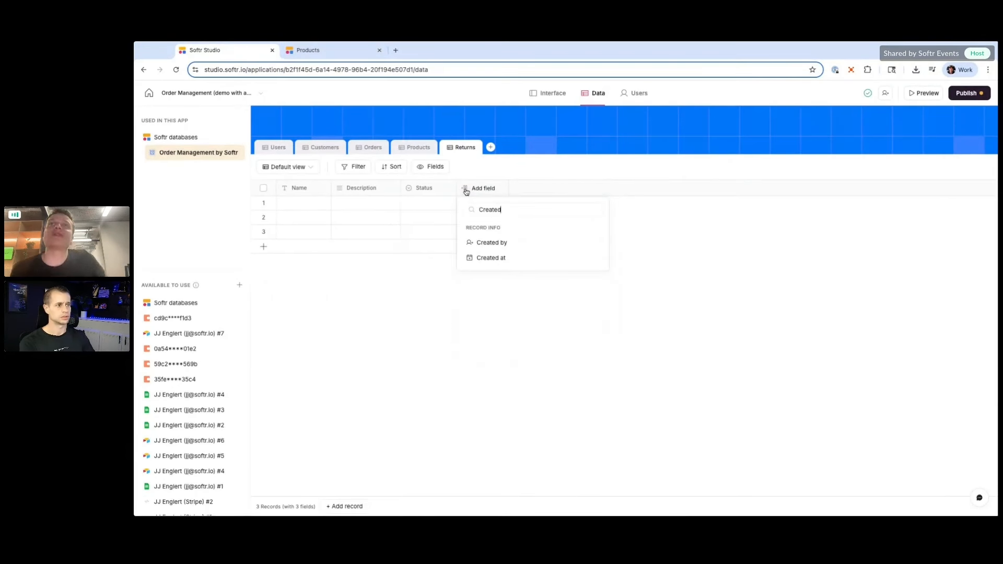
pyautogui.click(494, 258)
pyautogui.click(494, 222)
pyautogui.write('Created')
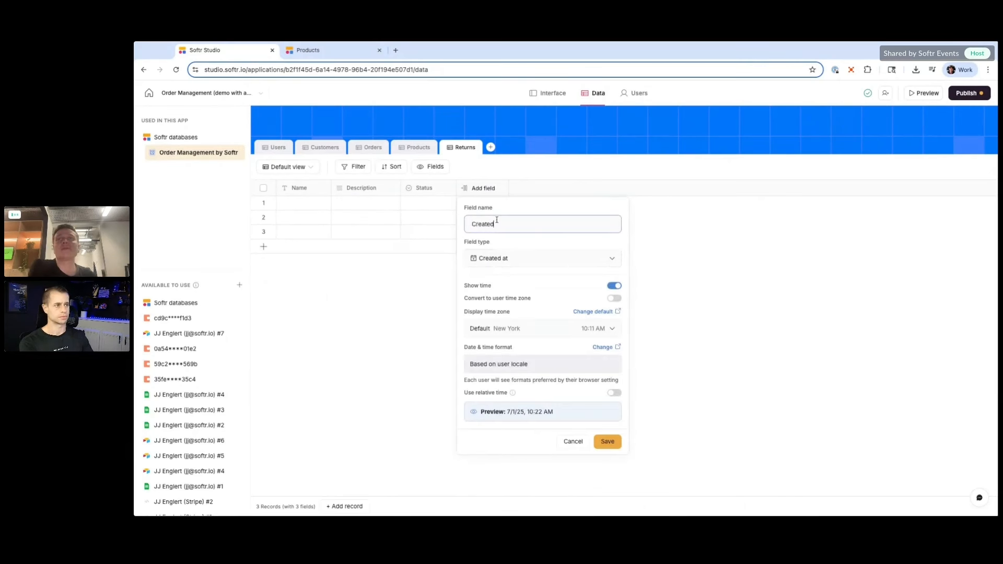
pyautogui.write(' Date')
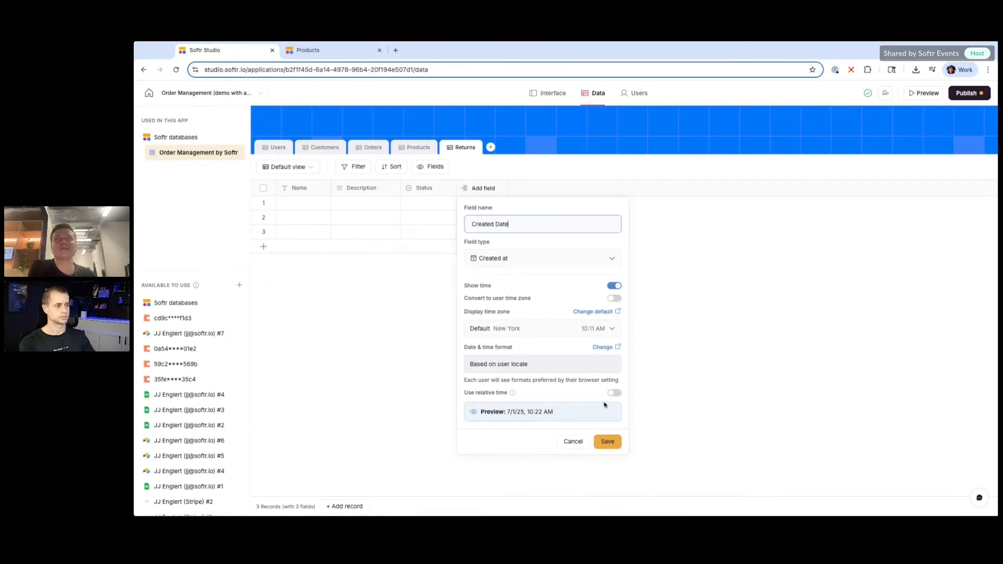
pyautogui.click(606, 442)
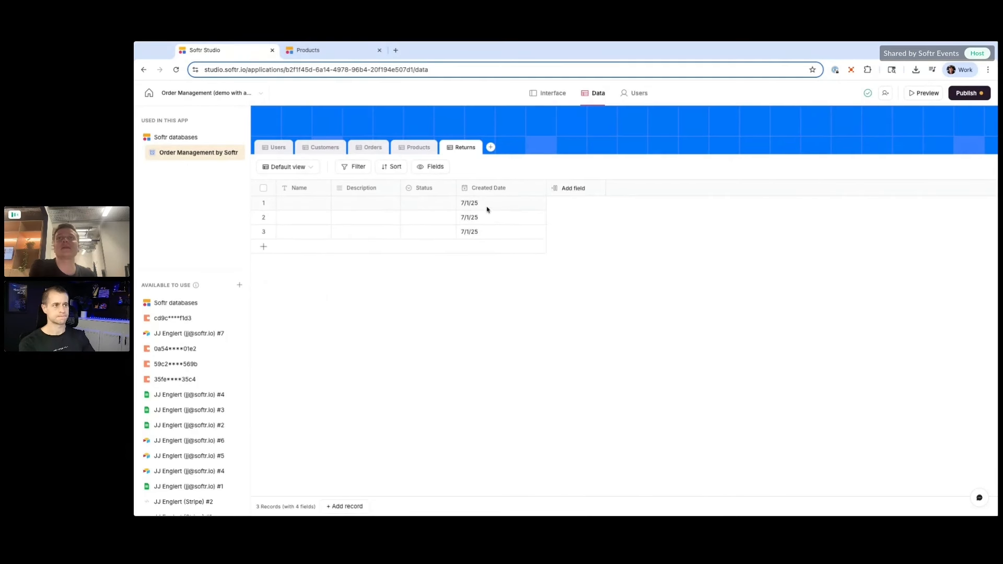
# Step: Turn on relative time for the Created Date field and save the change
pyautogui.click(537, 191)
pyautogui.click(517, 207)
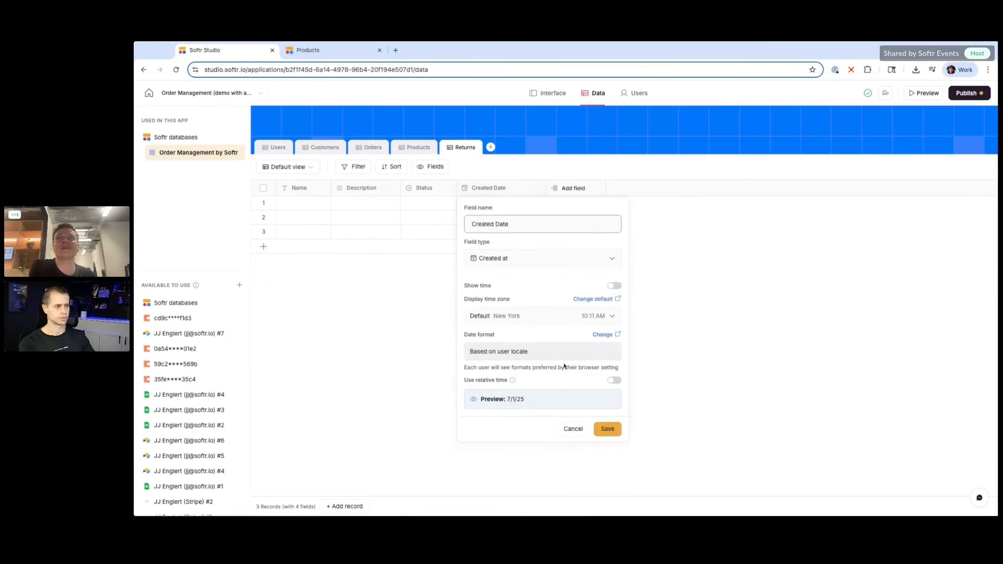
pyautogui.click(614, 379)
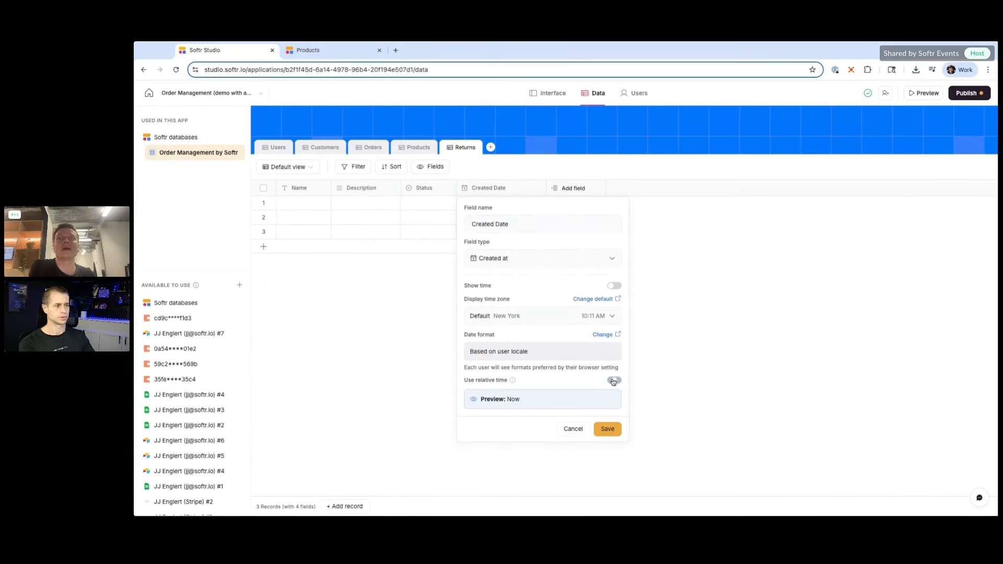
pyautogui.click(607, 429)
# Step: Review the Created Date field's date format and relative time settings, and close them without saving
pyautogui.click(538, 189)
pyautogui.click(528, 207)
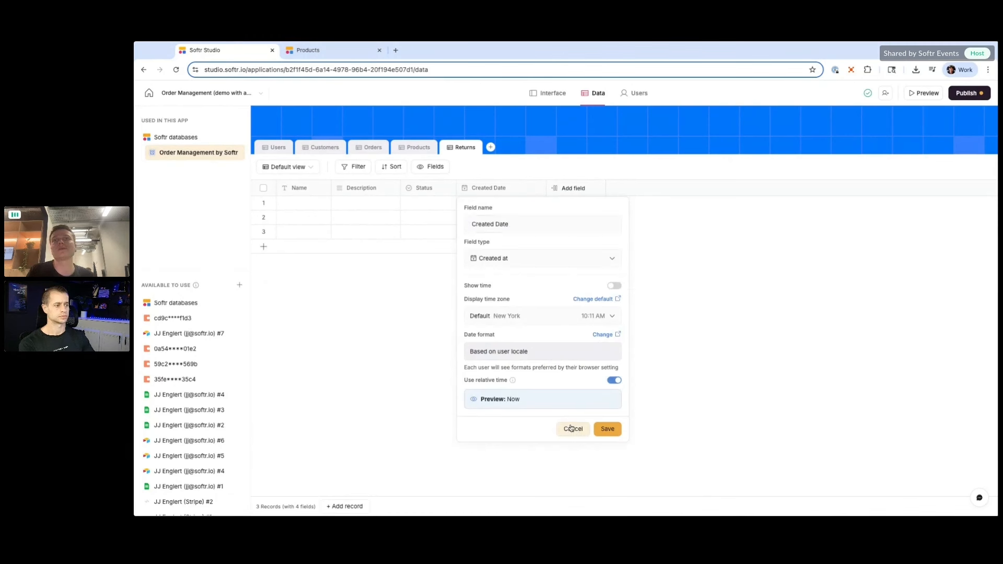
pyautogui.click(572, 428)
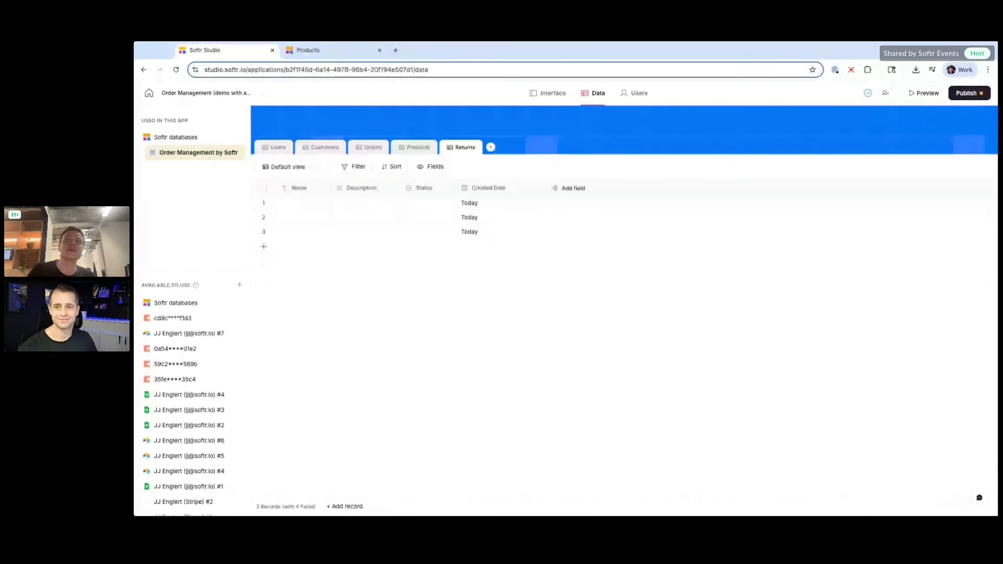
pyautogui.click(539, 188)
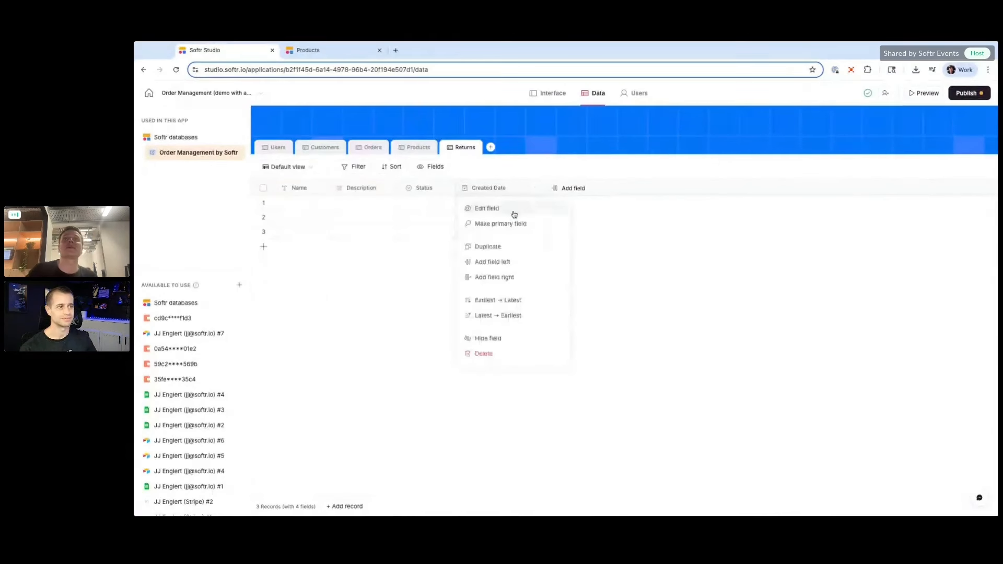
pyautogui.click(513, 212)
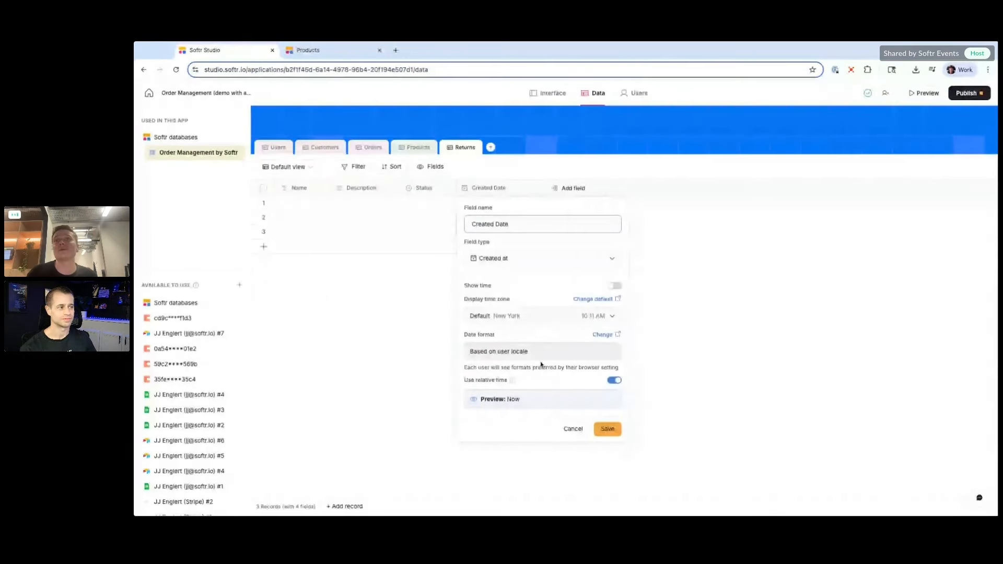
pyautogui.click(573, 429)
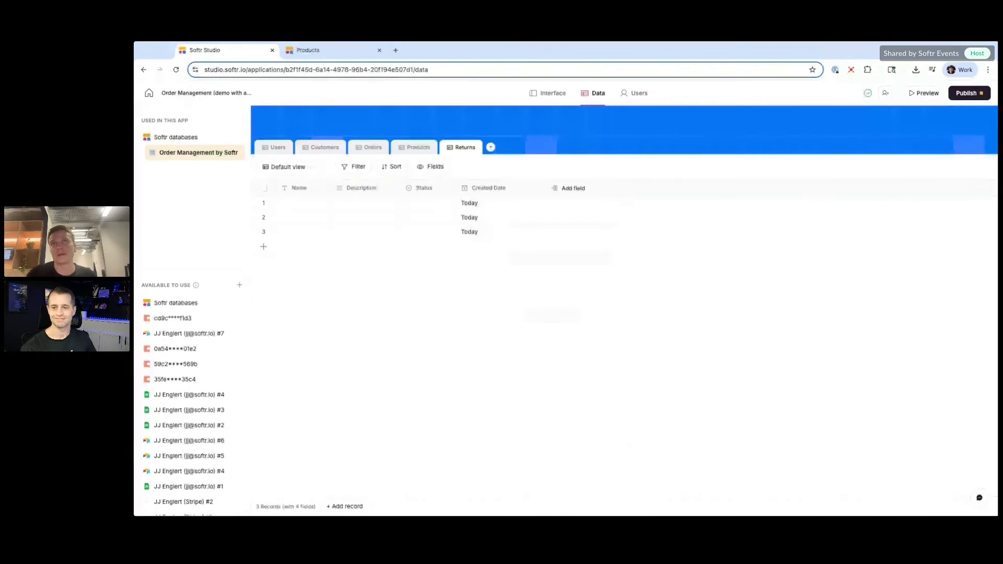
pyautogui.click(562, 190)
pyautogui.write('created')
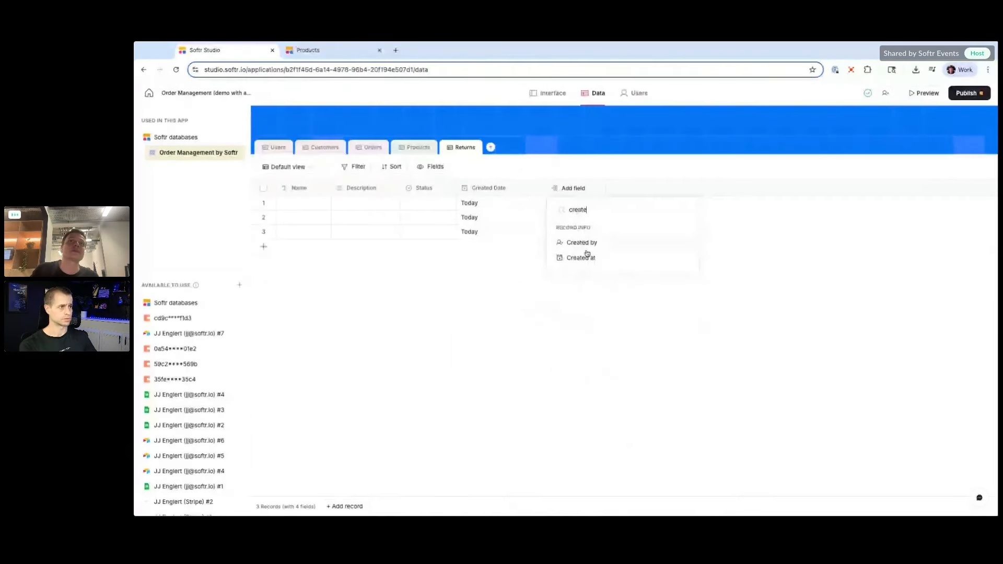
pyautogui.click(582, 242)
pyautogui.click(663, 441)
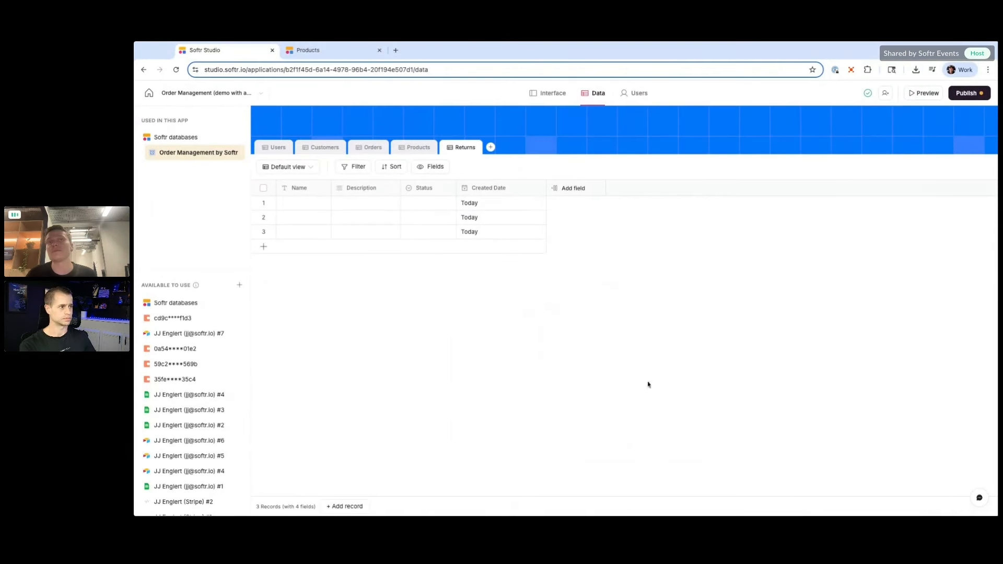
# Step: Add a Created by field named Created By to the Returns table
pyautogui.click(578, 189)
pyautogui.write('cre')
pyautogui.click(612, 248)
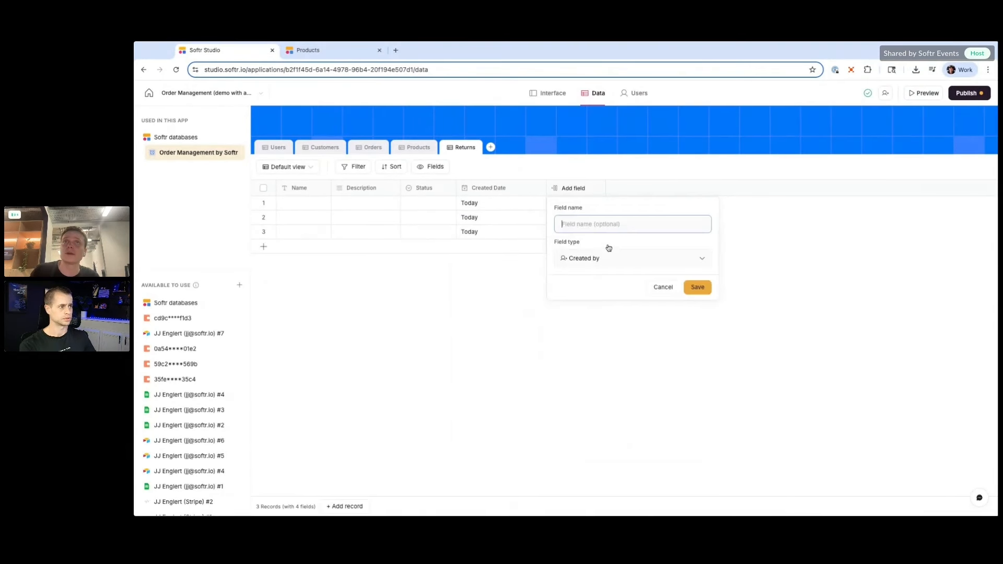
pyautogui.write('Created By')
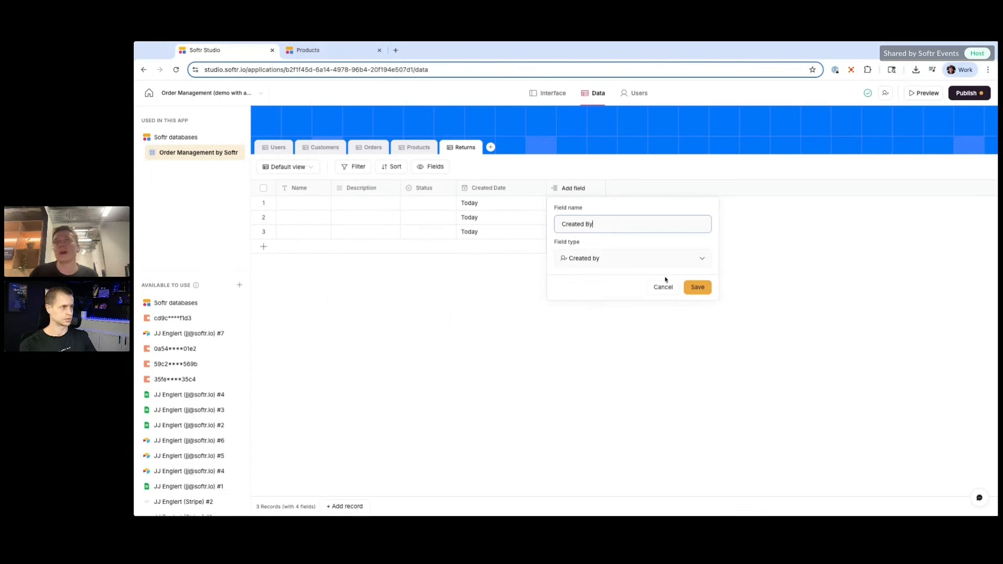
pyautogui.click(696, 287)
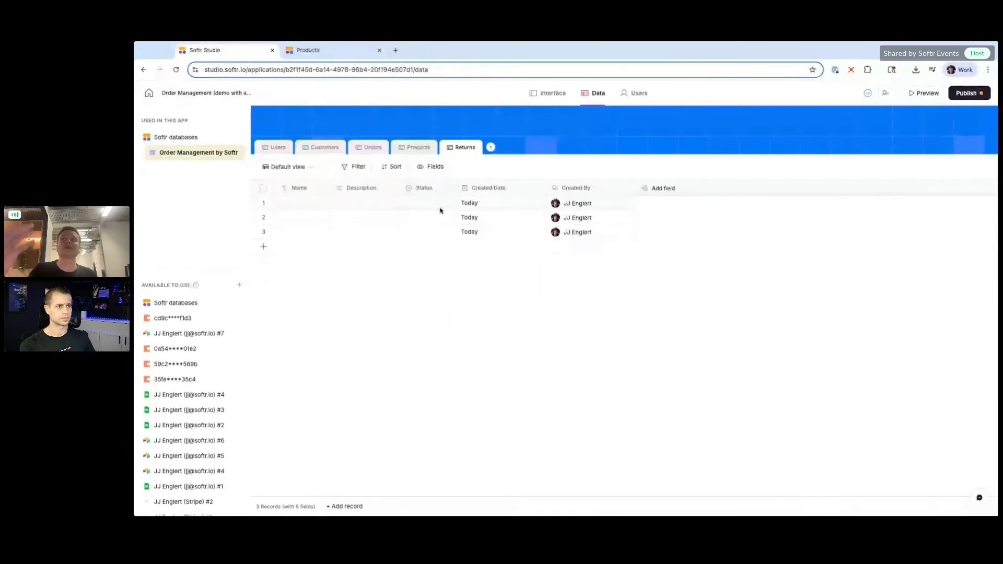
# Step: Edit the Status field's options in the Returns table, renaming Todo to Not yet started and Done to Pending, and adding Complete
pyautogui.click(445, 189)
pyautogui.click(442, 206)
pyautogui.click(444, 320)
pyautogui.doubleClick(443, 320)
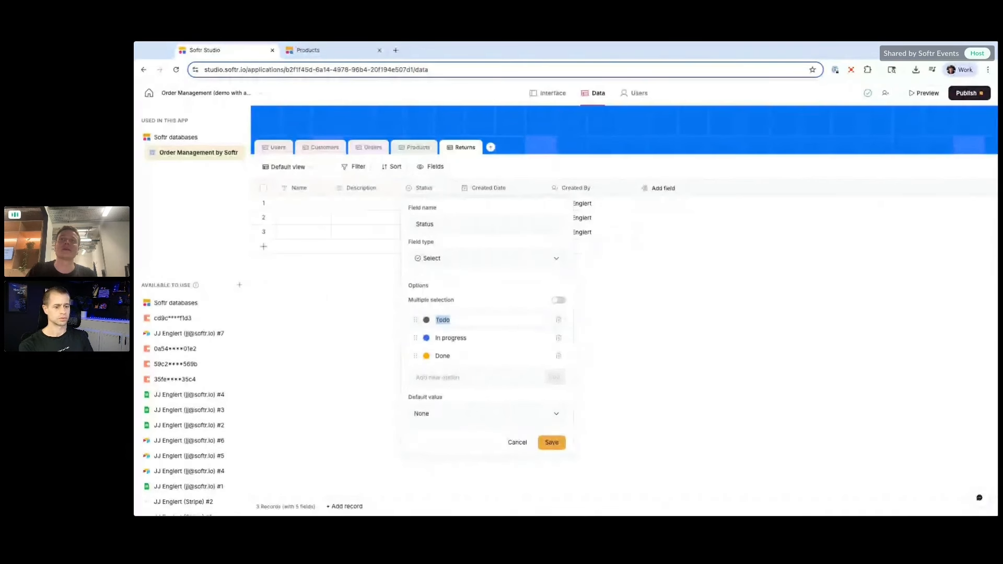
pyautogui.write('Not y')
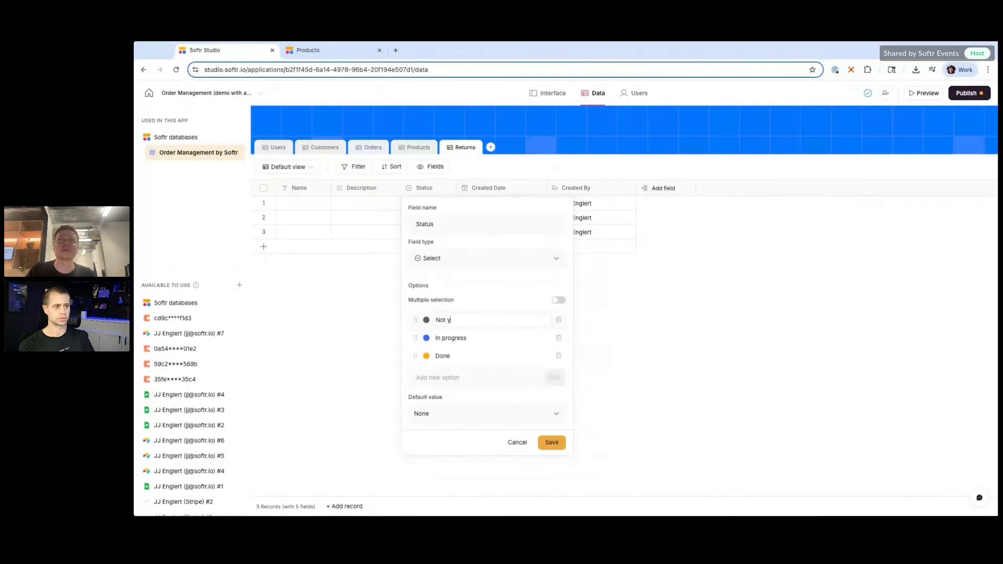
pyautogui.write('et started')
pyautogui.doubleClick(442, 356)
pyautogui.write('Pending')
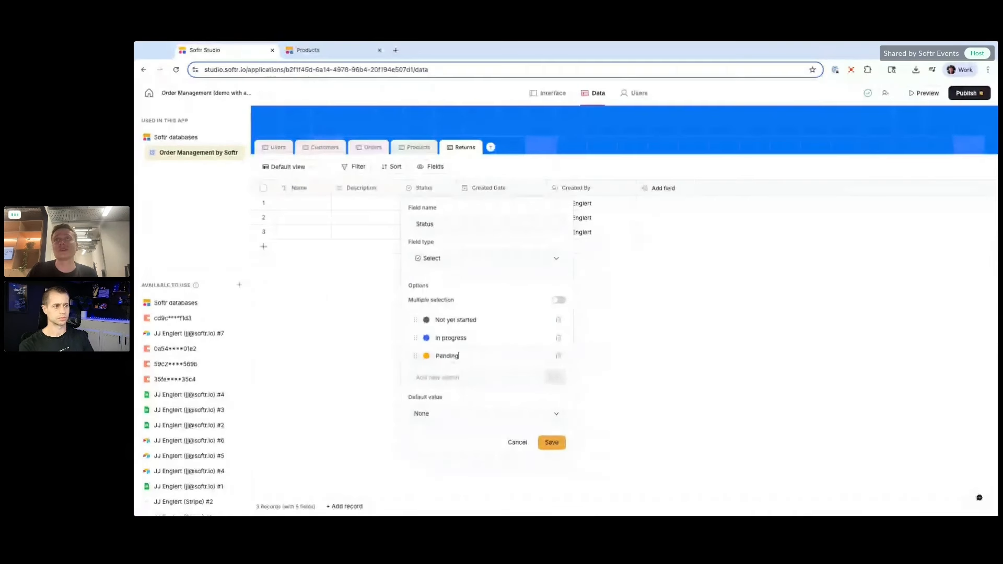
pyautogui.click(458, 378)
pyautogui.write('Complete')
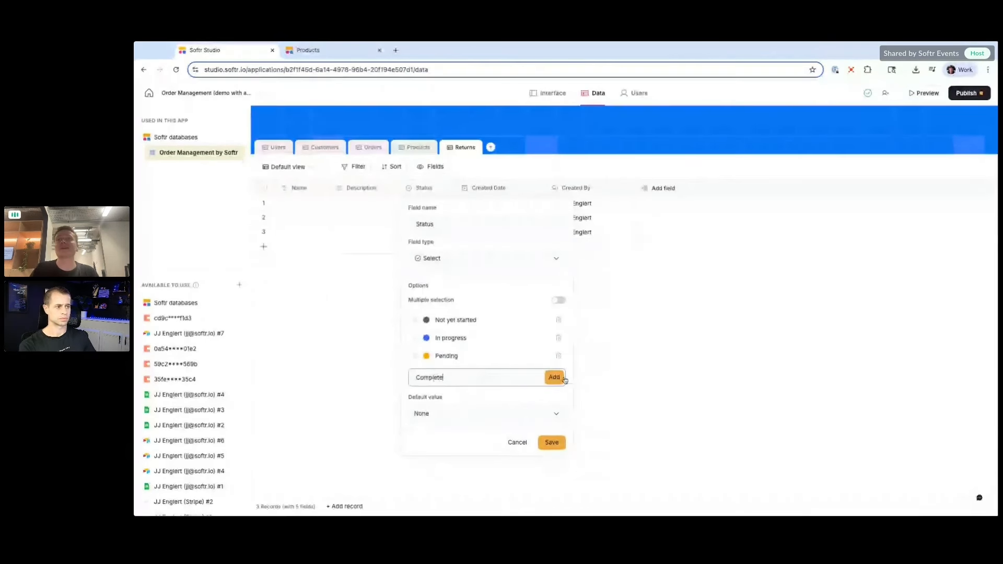
pyautogui.click(558, 379)
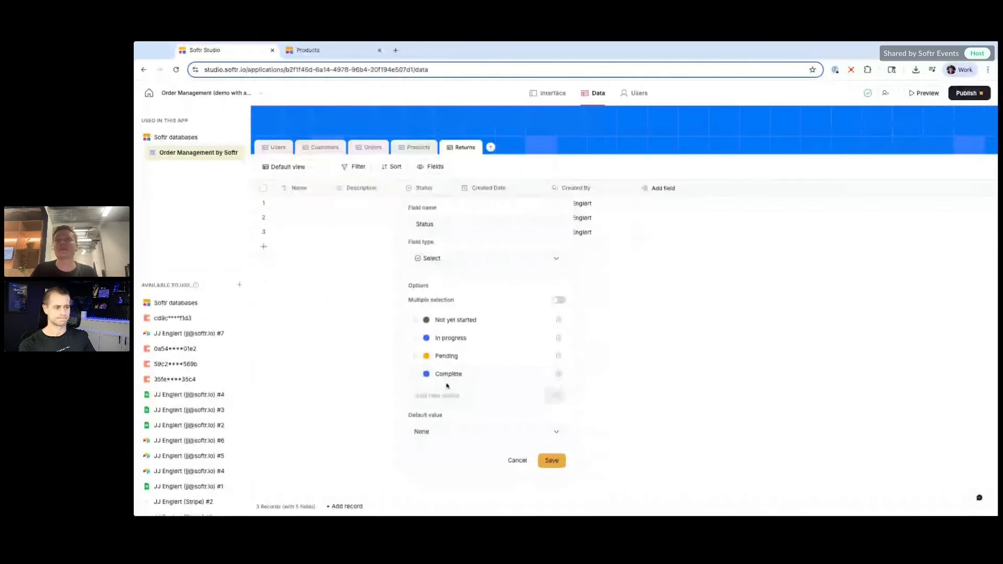
# Step: Change the color of the In progress status option to the suggested magenta
pyautogui.click(427, 339)
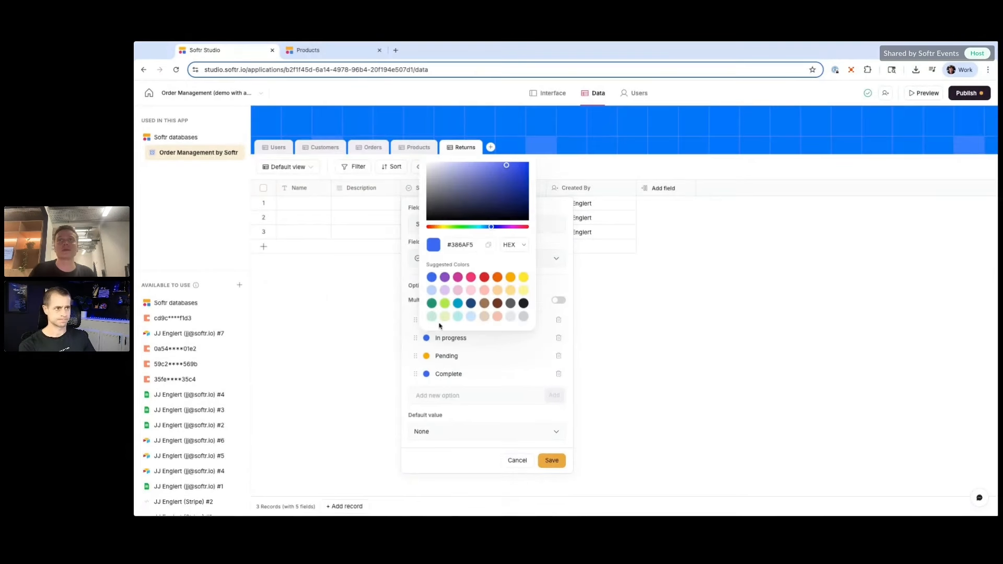
pyautogui.click(458, 277)
pyautogui.click(464, 356)
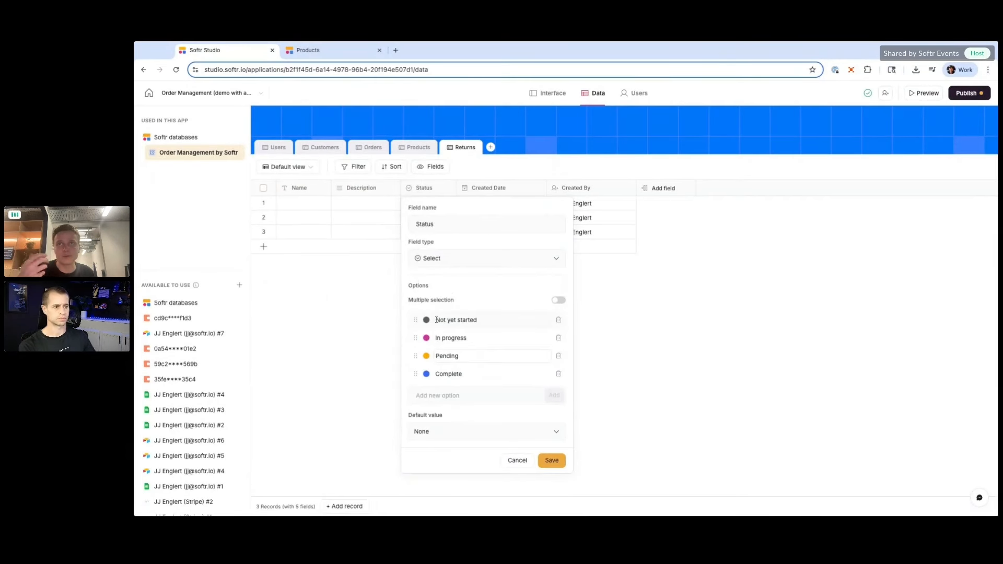
# Step: Set the Status field's default value to Not yet started and save the field
pyautogui.click(459, 425)
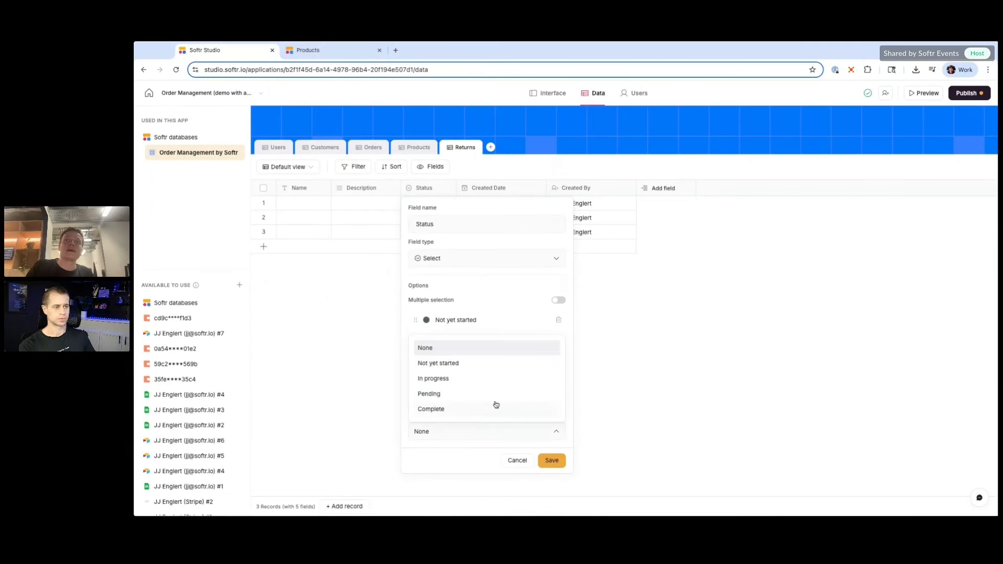
pyautogui.click(451, 433)
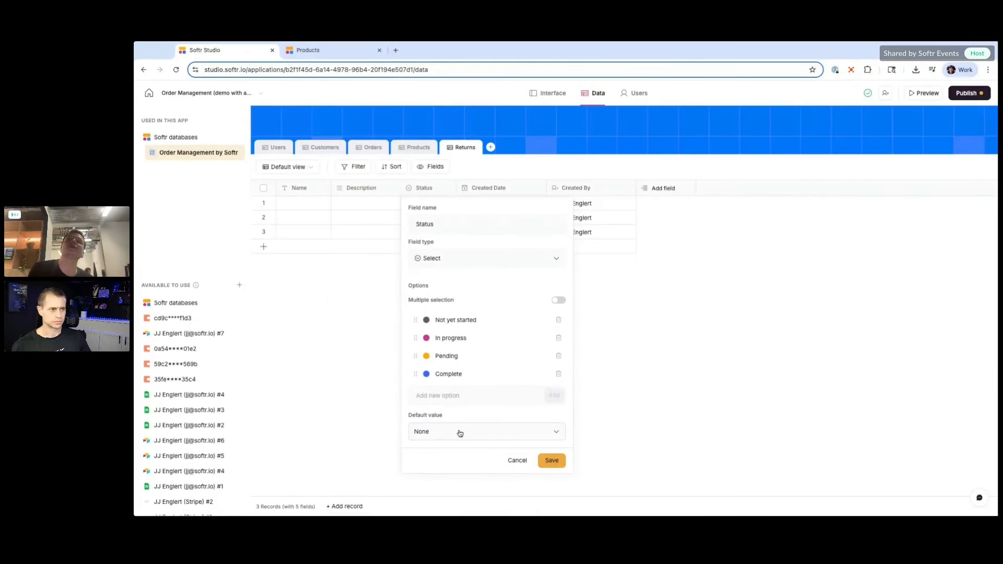
pyautogui.click(459, 433)
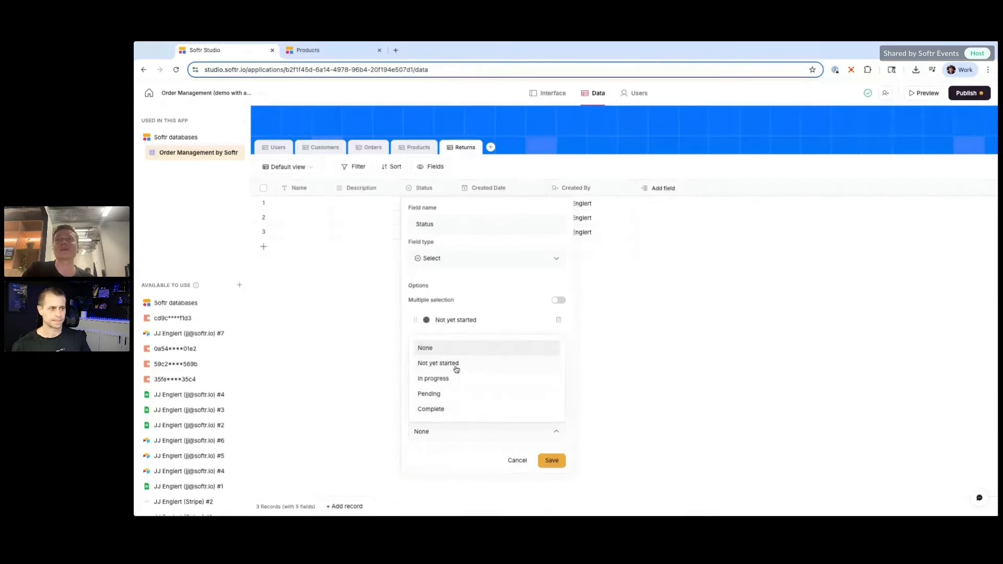
pyautogui.click(456, 366)
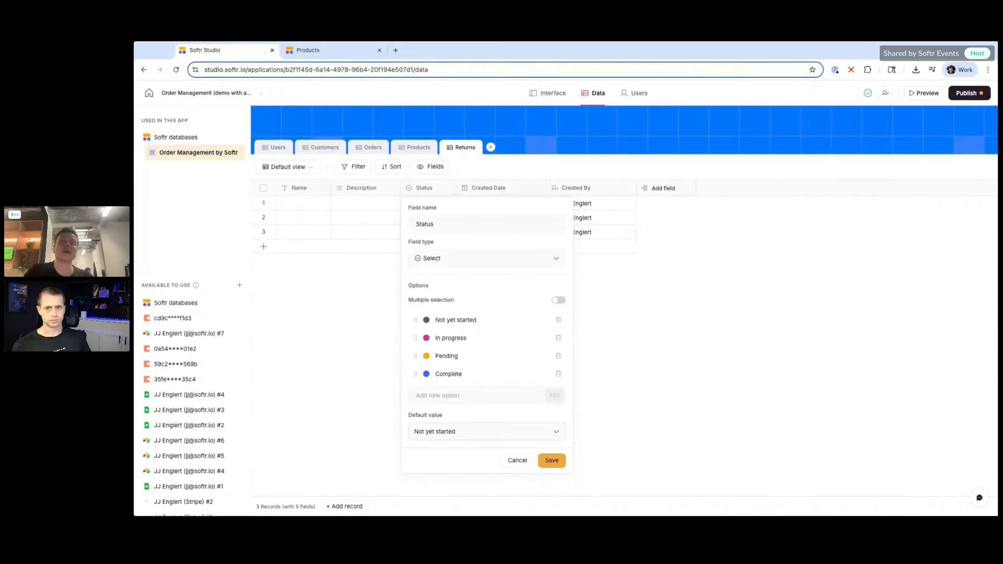
pyautogui.click(553, 462)
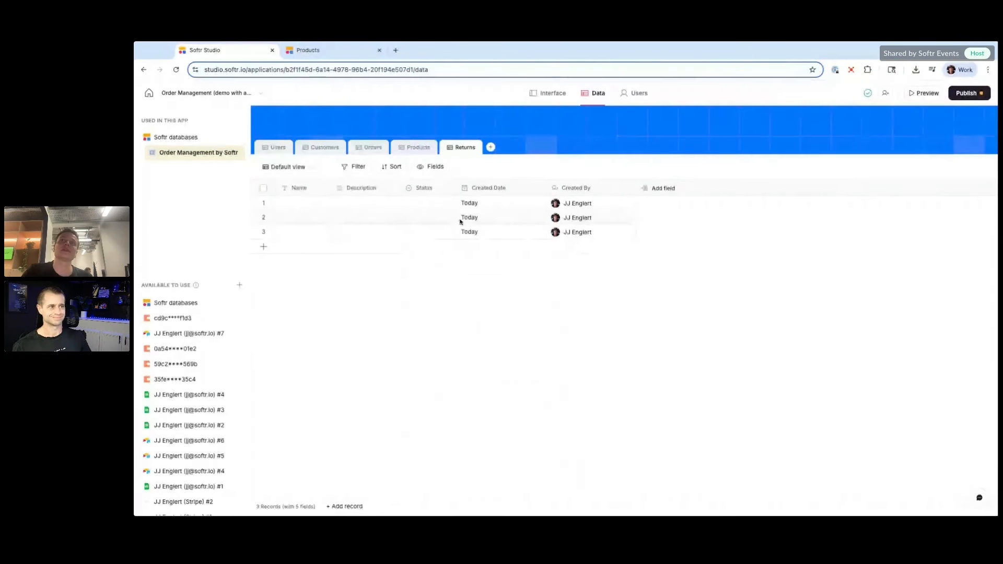
# Step: Add a new empty record to the end of the Returns table
pyautogui.click(264, 247)
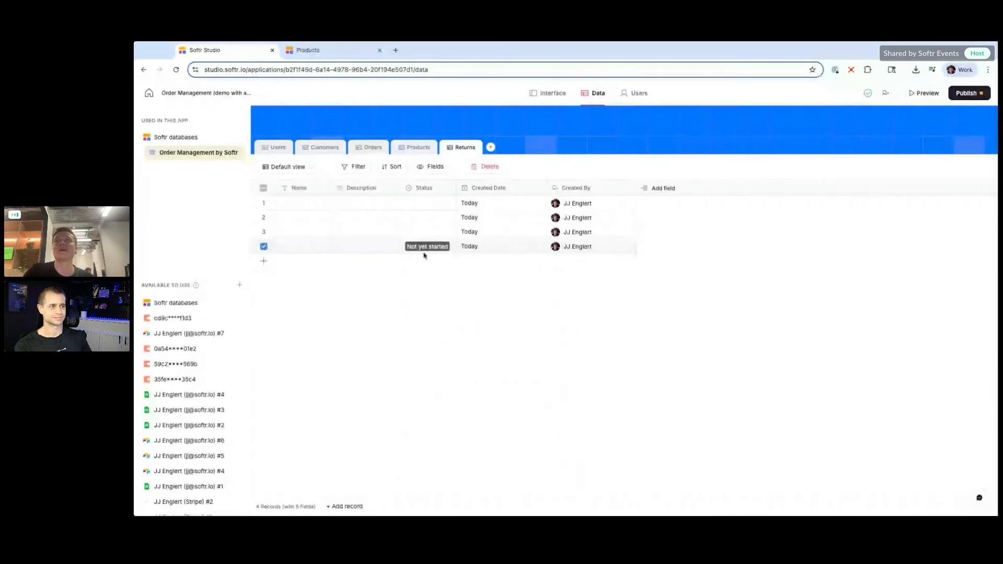
pyautogui.click(264, 247)
pyautogui.click(264, 247)
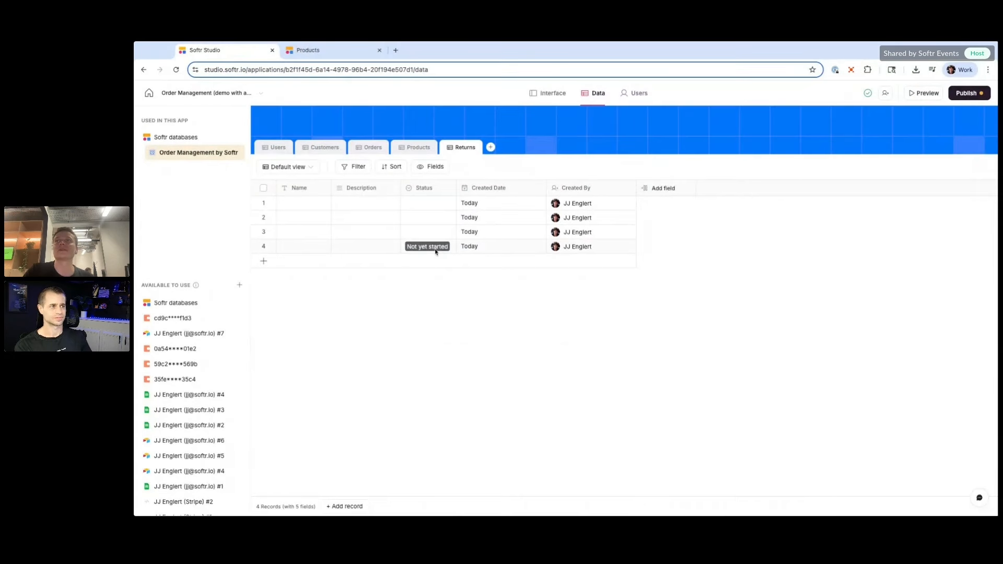
# Step: Delete the first three records of the Returns table, which have no status
pyautogui.click(264, 232)
pyautogui.click(264, 217)
pyautogui.click(264, 203)
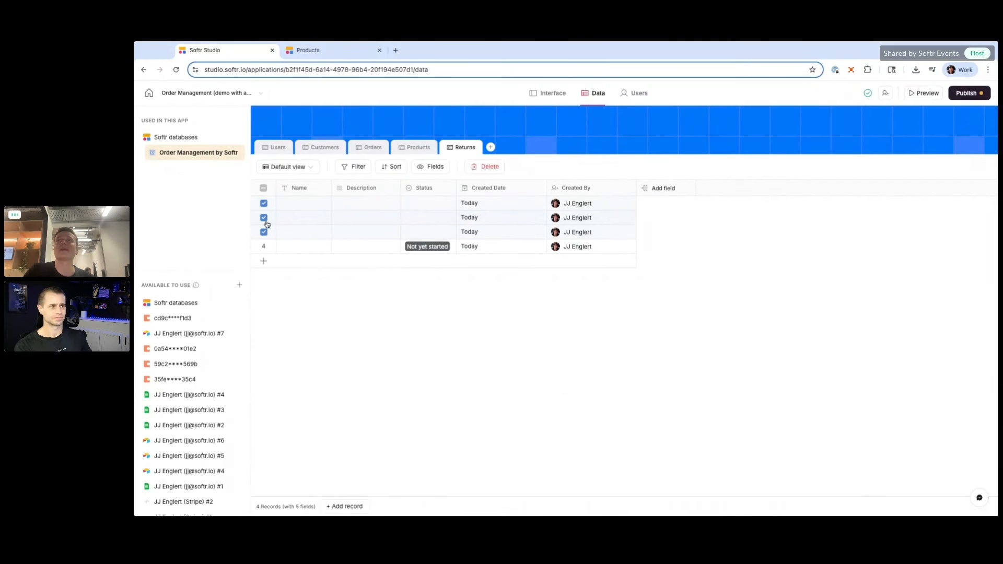
pyautogui.click(486, 167)
pyautogui.click(647, 322)
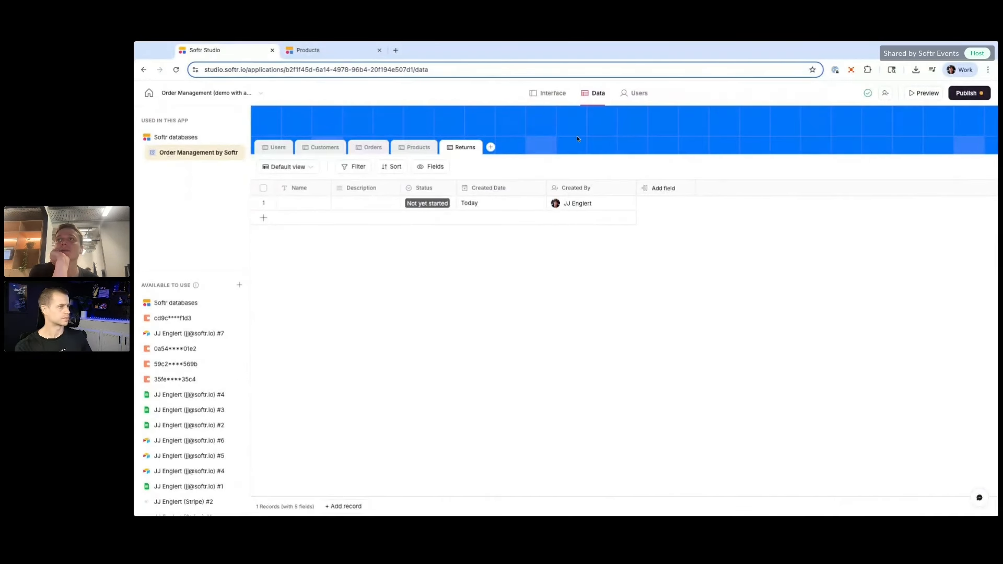
pyautogui.click(663, 189)
pyautogui.write('Related')
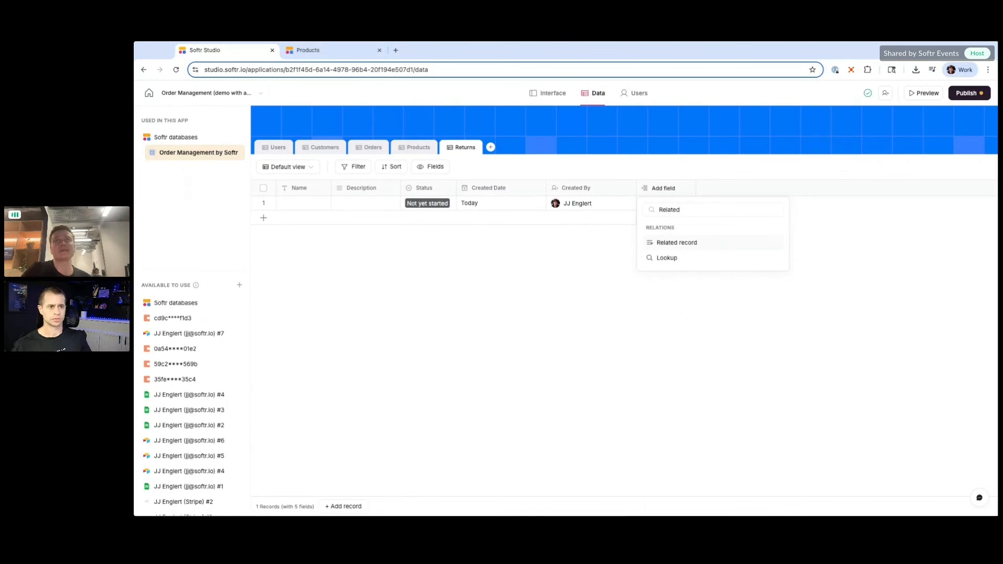
pyautogui.click(204, 271)
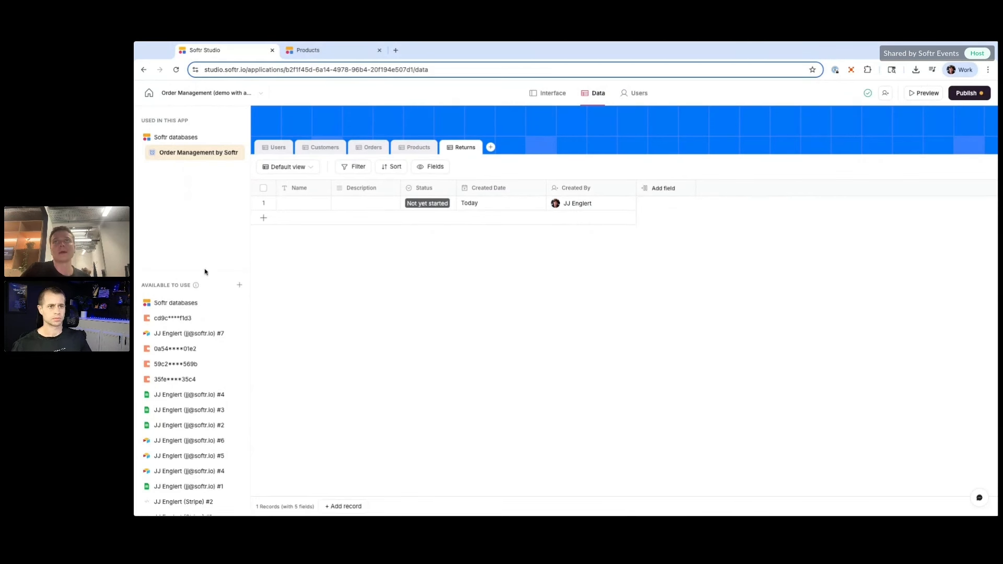
pyautogui.click(683, 189)
pyautogui.write('Related')
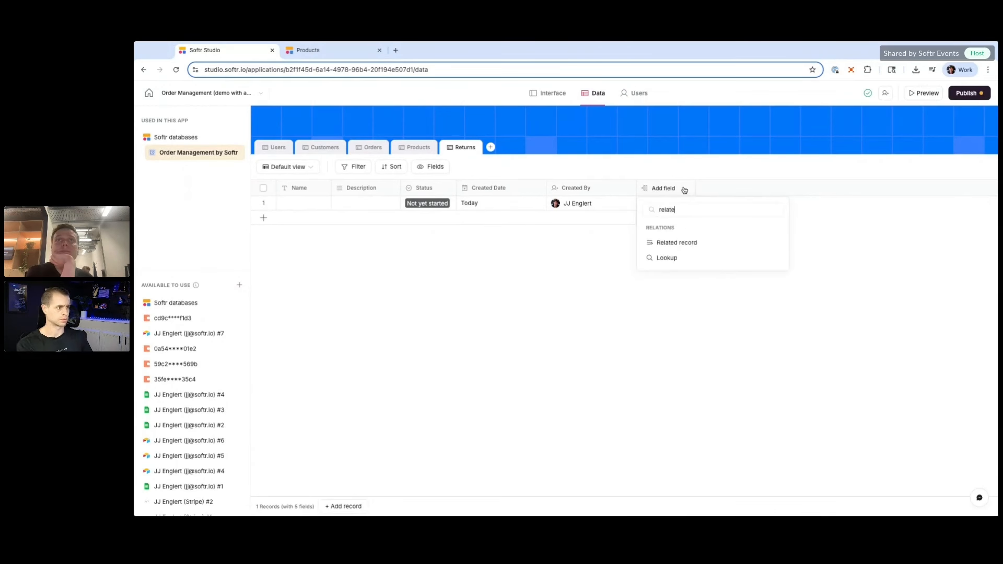
pyautogui.click(678, 242)
pyautogui.write('Related Product')
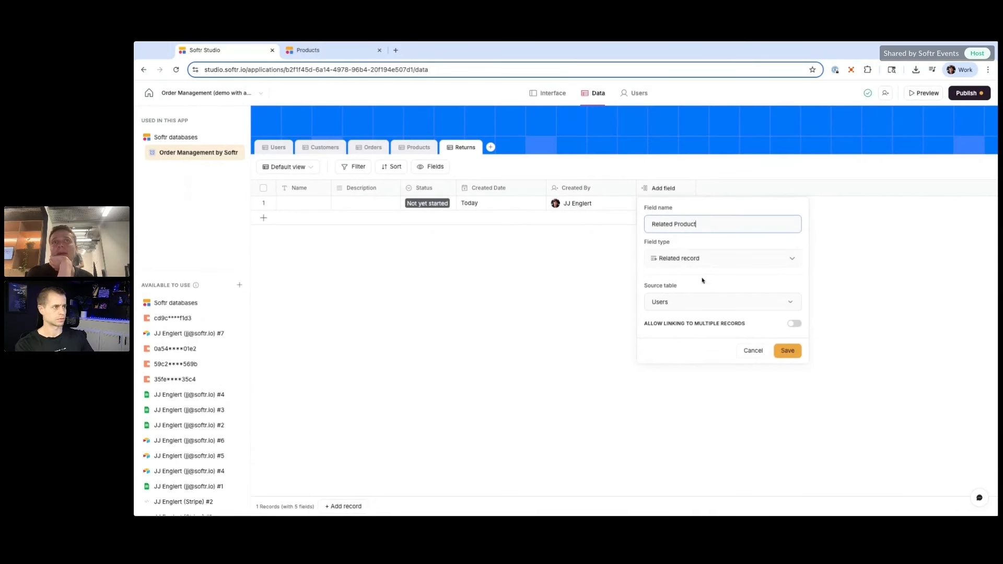
pyautogui.click(682, 301)
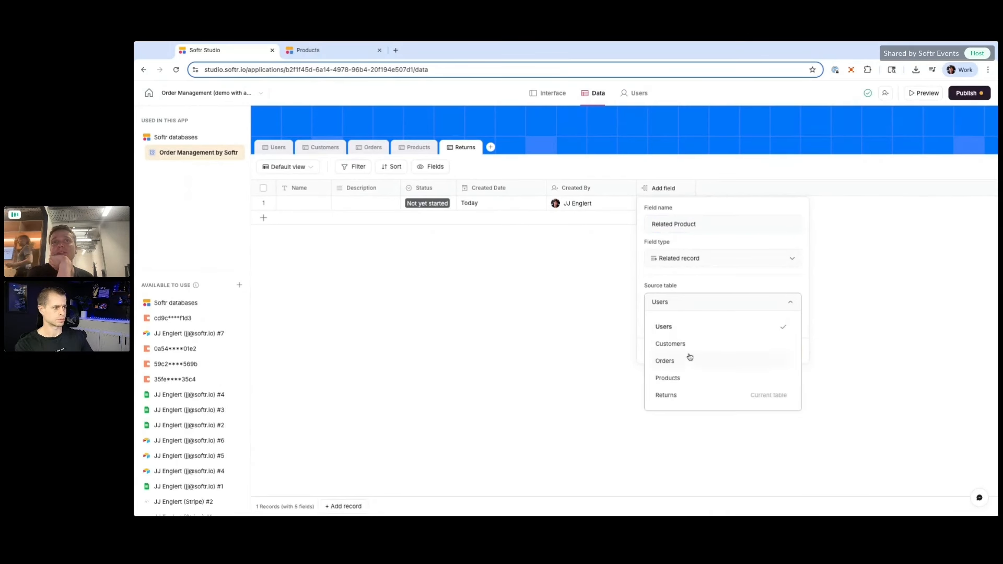
pyautogui.click(686, 378)
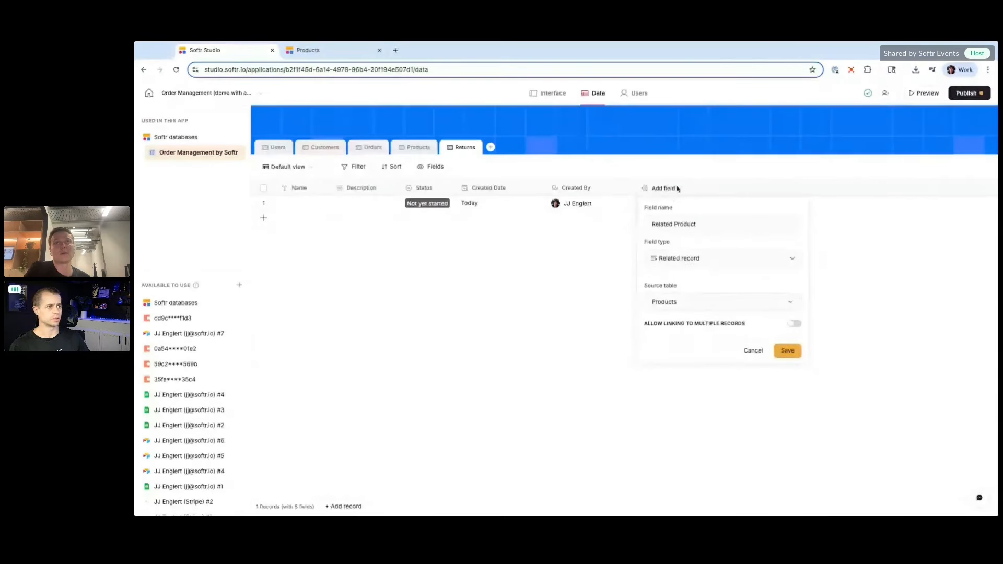
pyautogui.click(473, 167)
pyautogui.press('Escape')
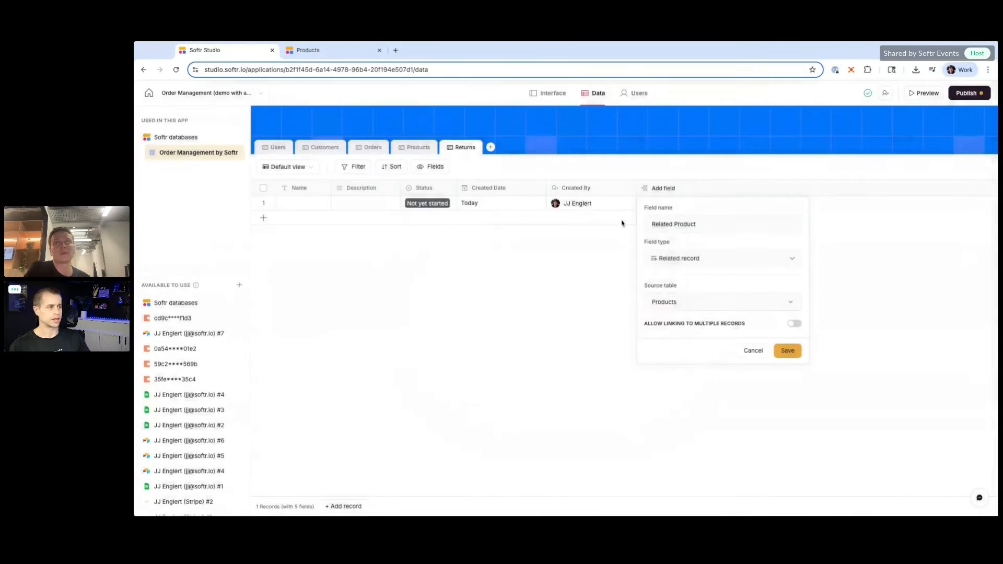
pyautogui.click(375, 144)
pyautogui.click(645, 330)
pyautogui.click(374, 150)
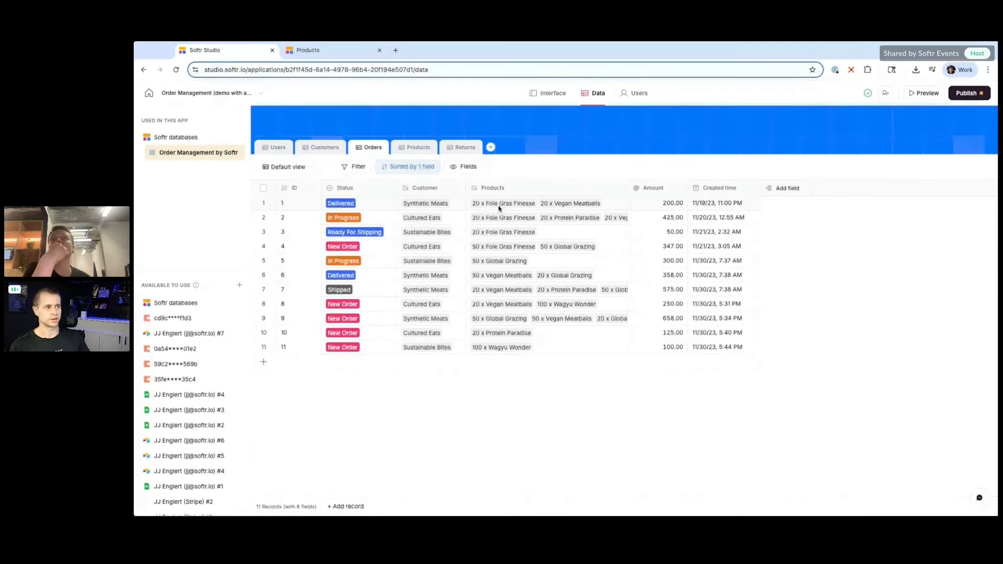
pyautogui.click(462, 149)
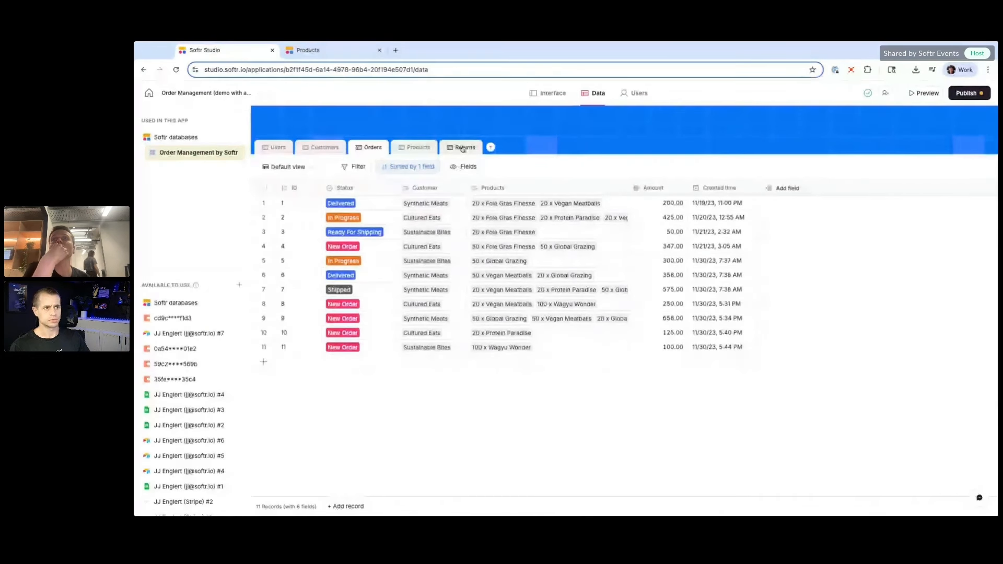
# Step: Add a related record field named Related Order to the Returns table, with Orders as its source table
pyautogui.click(644, 188)
pyautogui.write('relate')
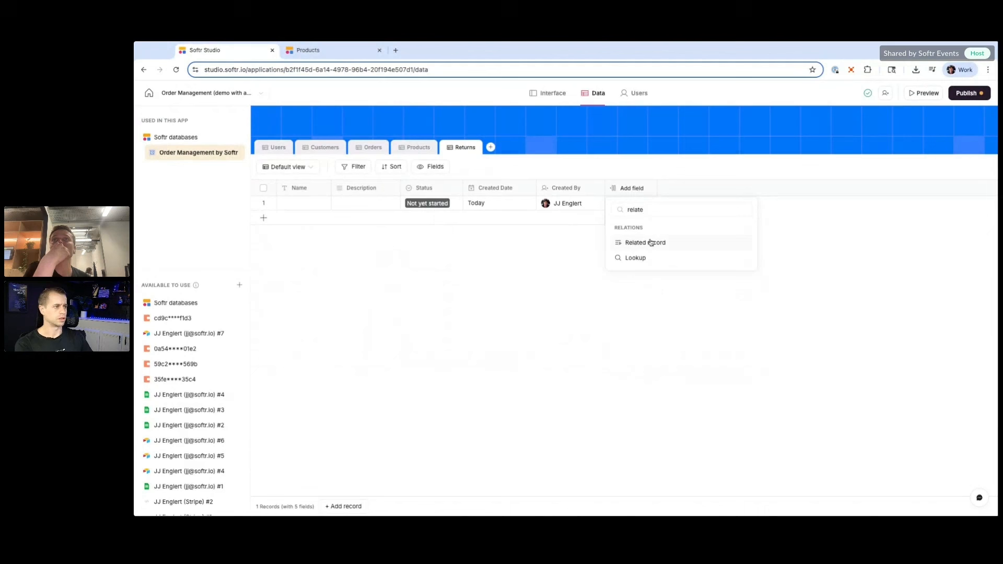
pyautogui.click(650, 242)
pyautogui.click(644, 302)
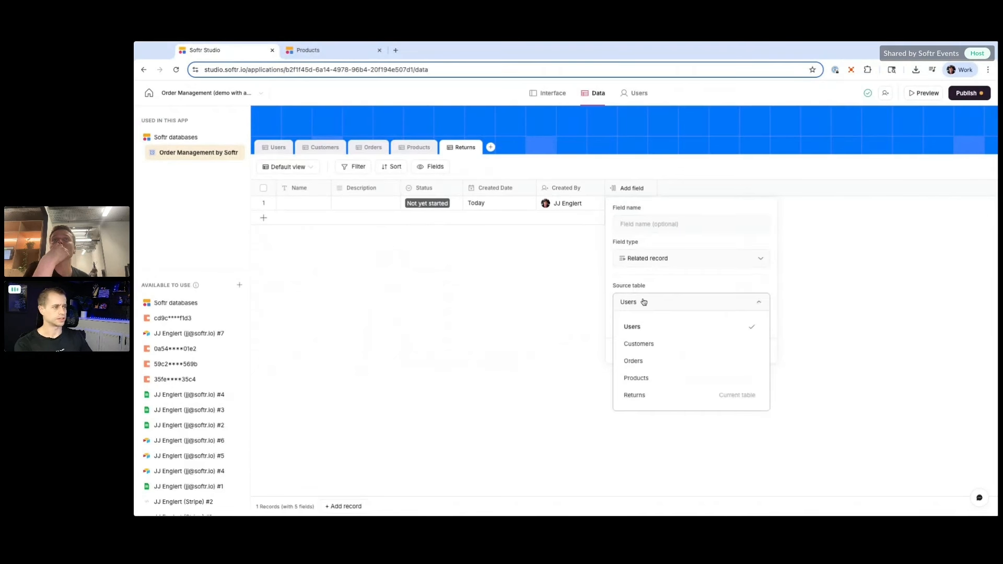
pyautogui.click(656, 361)
pyautogui.click(651, 222)
pyautogui.write('Related Order')
pyautogui.click(753, 350)
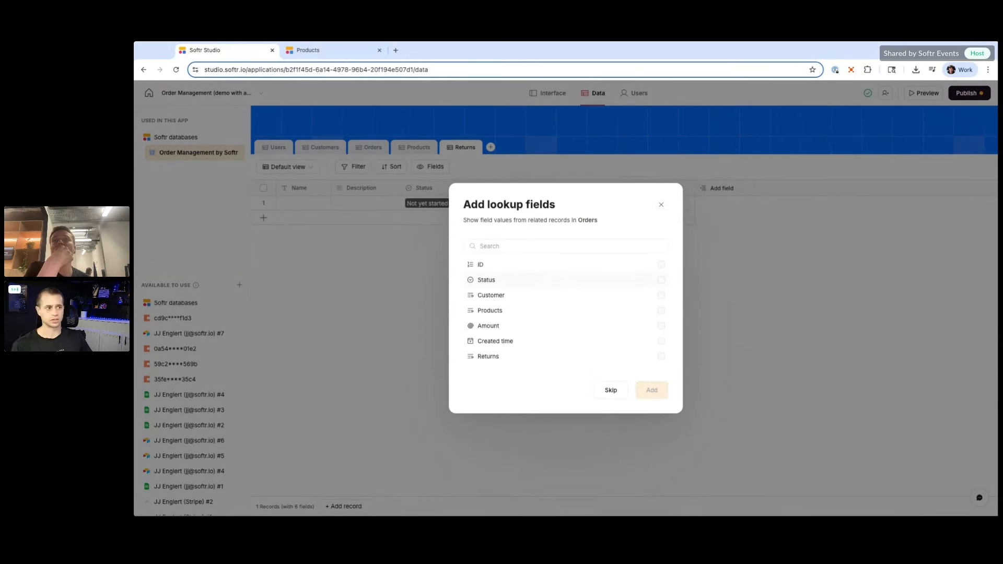
# Step: Add lookup fields for Products and Amount from the related Orders records
pyautogui.click(662, 311)
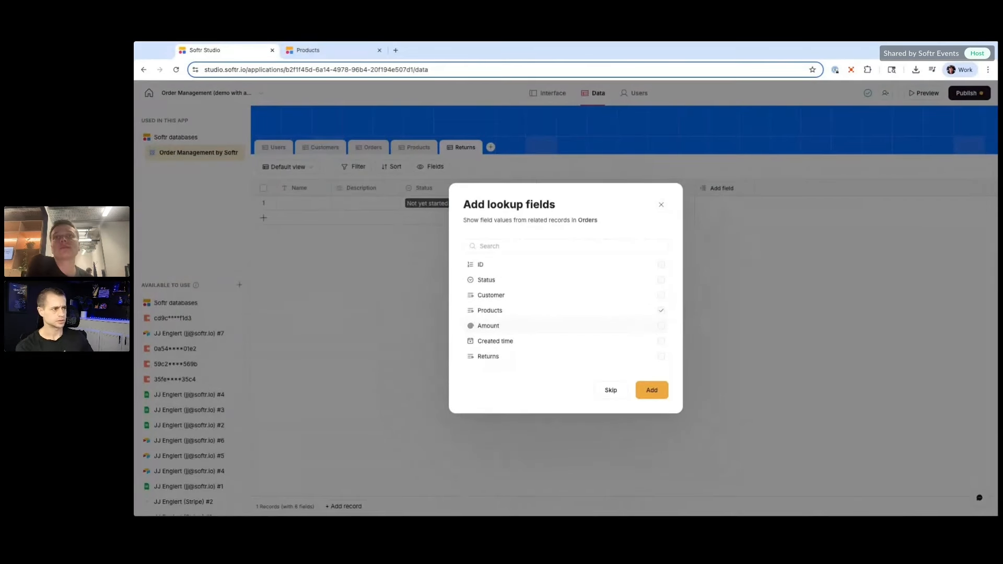
pyautogui.scroll(-1, 659, 328)
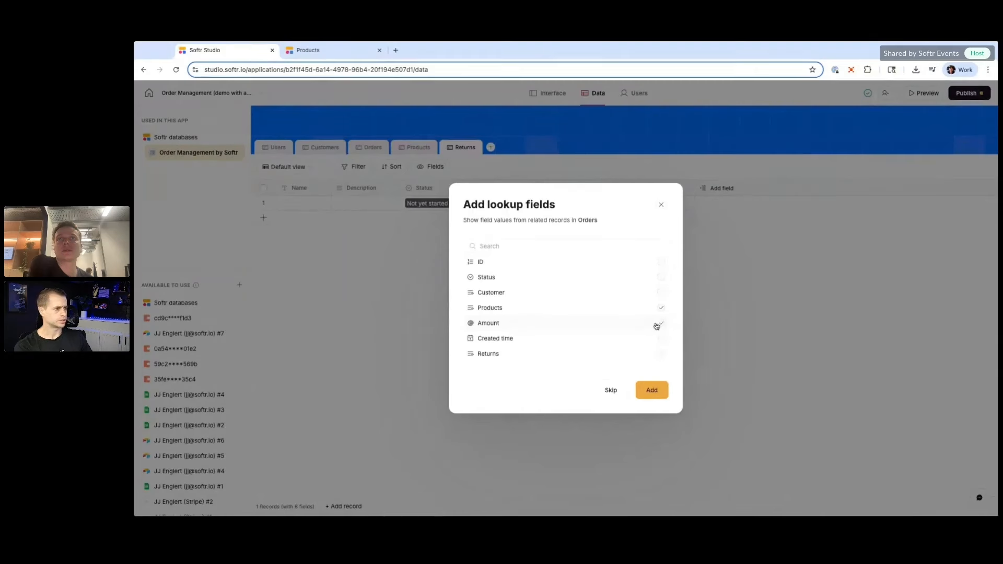
pyautogui.click(649, 393)
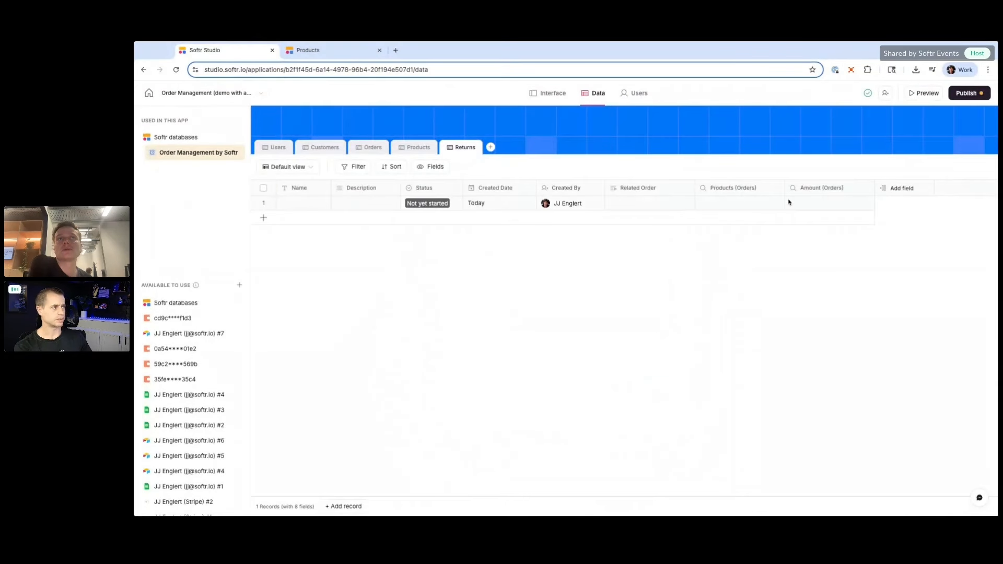
# Step: Link the return record to order 3 in its Related Order field
pyautogui.click(647, 205)
pyautogui.click(613, 205)
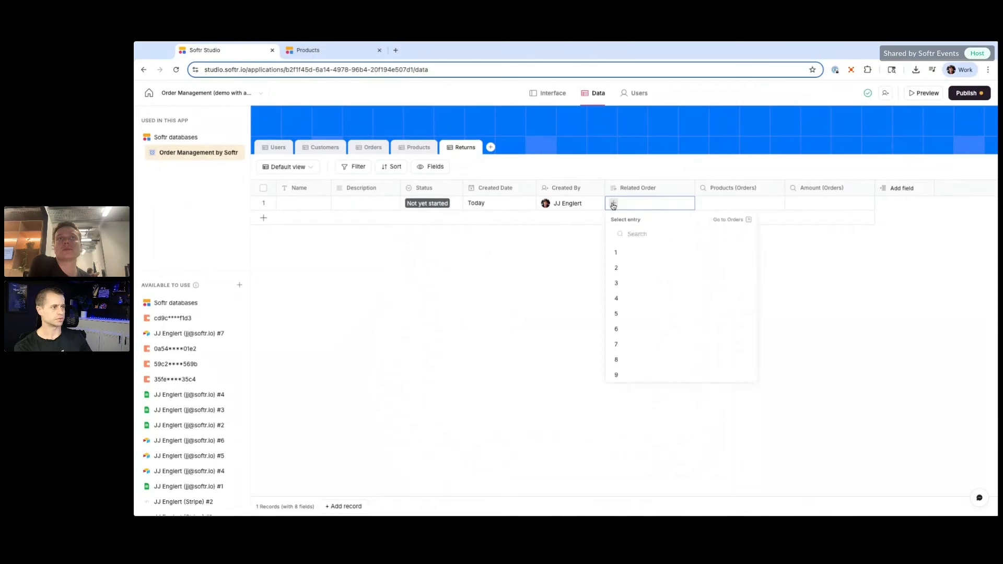
pyautogui.click(630, 282)
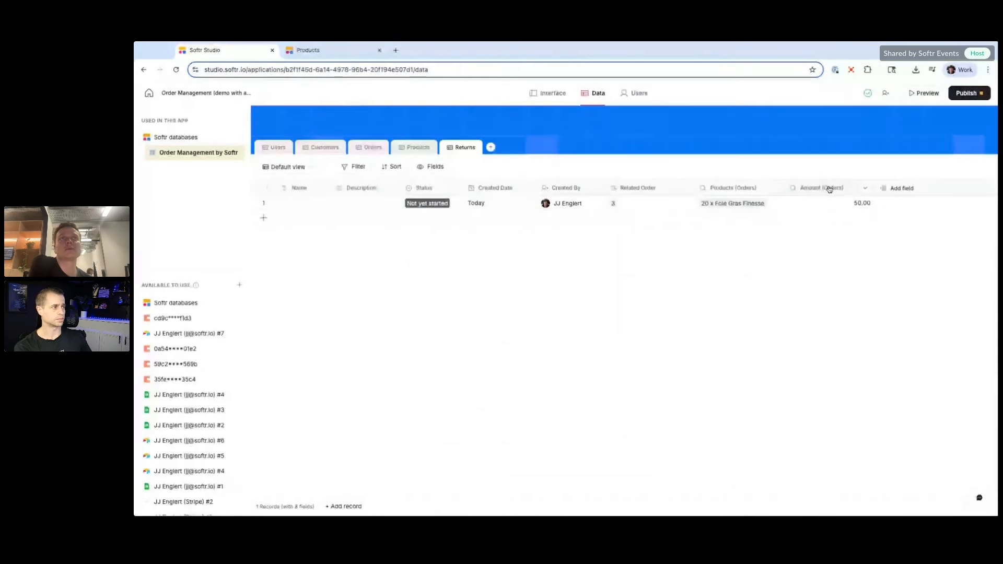
# Step: Examine the Amount (Orders) lookup field's settings and the Orders fields available for lookup, leaving the configuration as it is
pyautogui.click(865, 188)
pyautogui.click(846, 208)
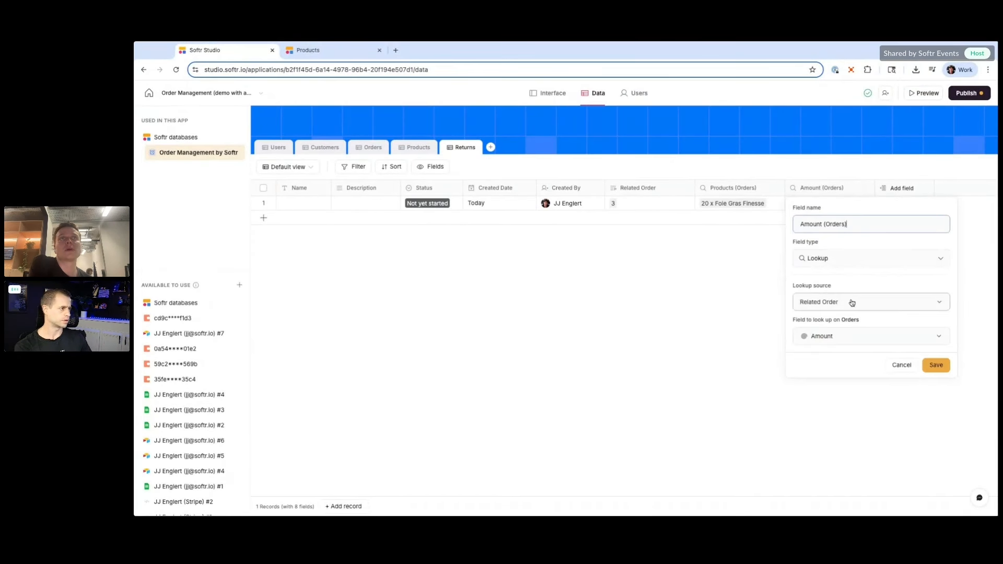
pyautogui.click(846, 340)
pyautogui.scroll(-2, 844, 381)
pyautogui.scroll(1, 844, 408)
pyautogui.scroll(1, 847, 417)
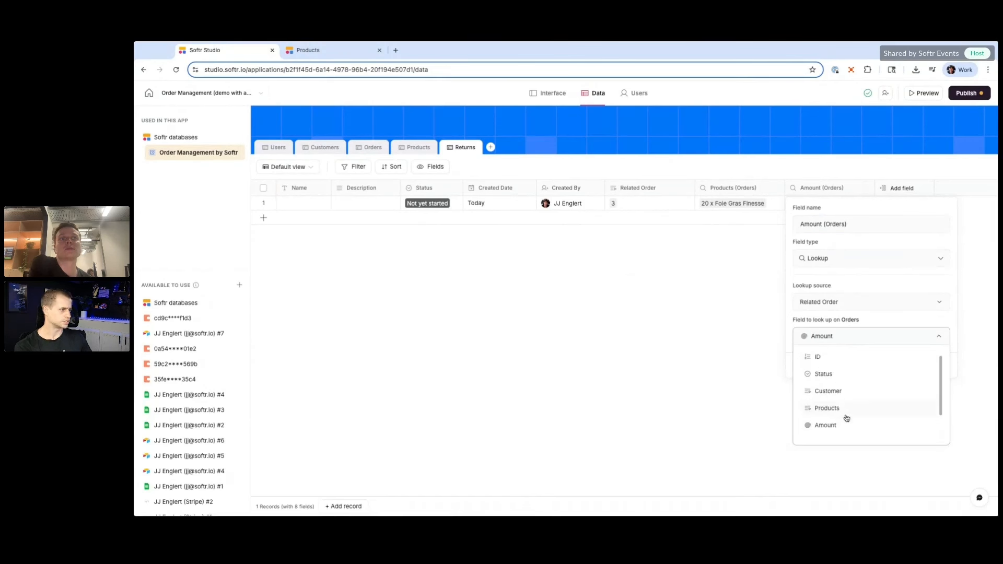
pyautogui.scroll(-2, 846, 417)
pyautogui.scroll(2, 847, 416)
pyautogui.scroll(-2, 846, 410)
pyautogui.scroll(2, 862, 376)
pyautogui.click(887, 286)
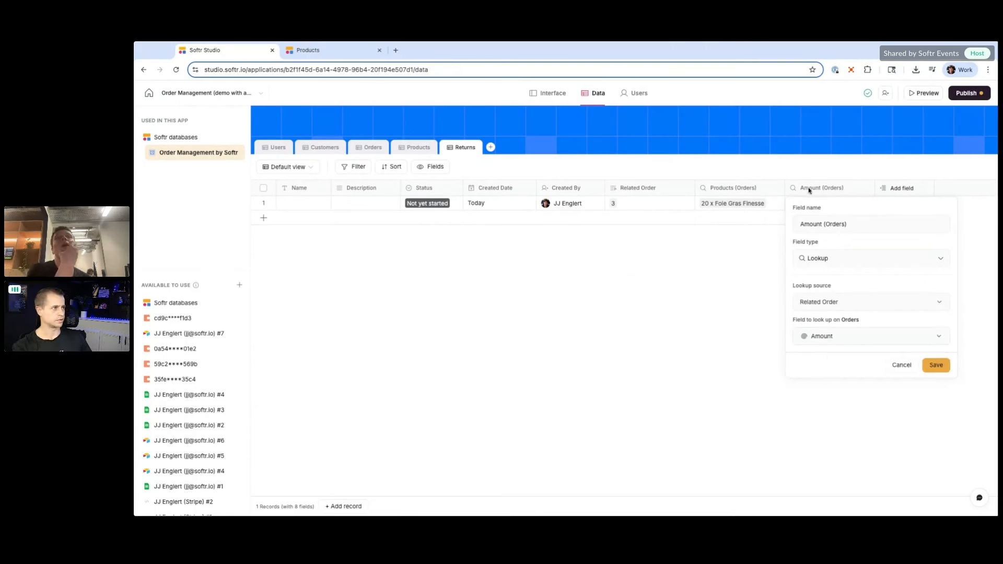
pyautogui.click(834, 342)
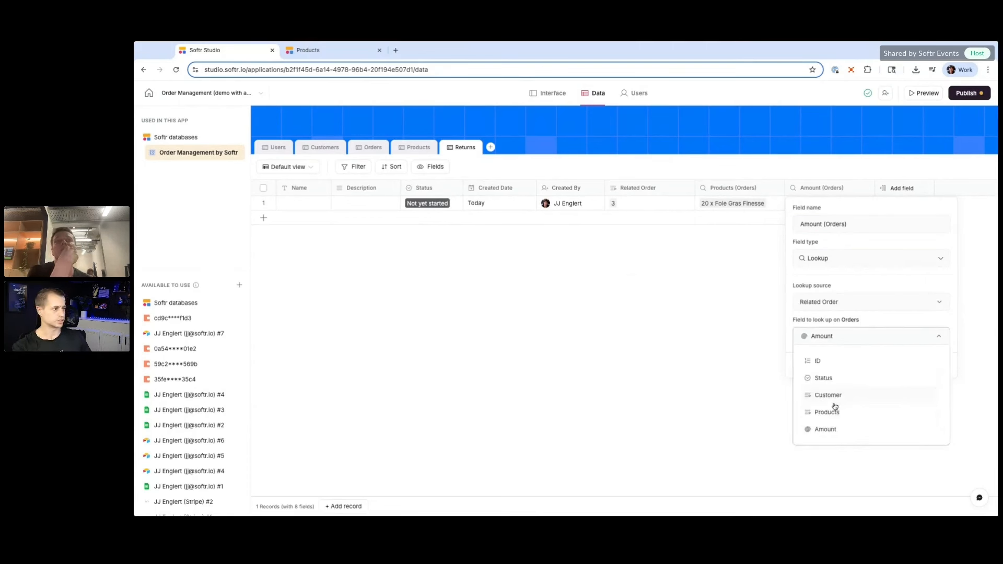
pyautogui.click(799, 334)
pyautogui.click(904, 366)
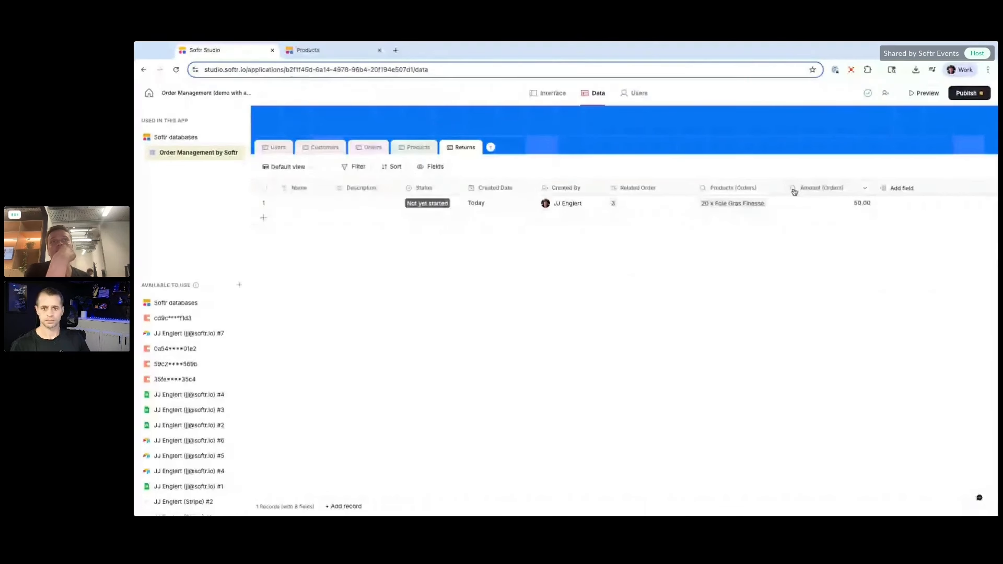
# Step: Compare the order records in the Orders table with the linked record in the Returns table
pyautogui.scroll(5, 794, 192)
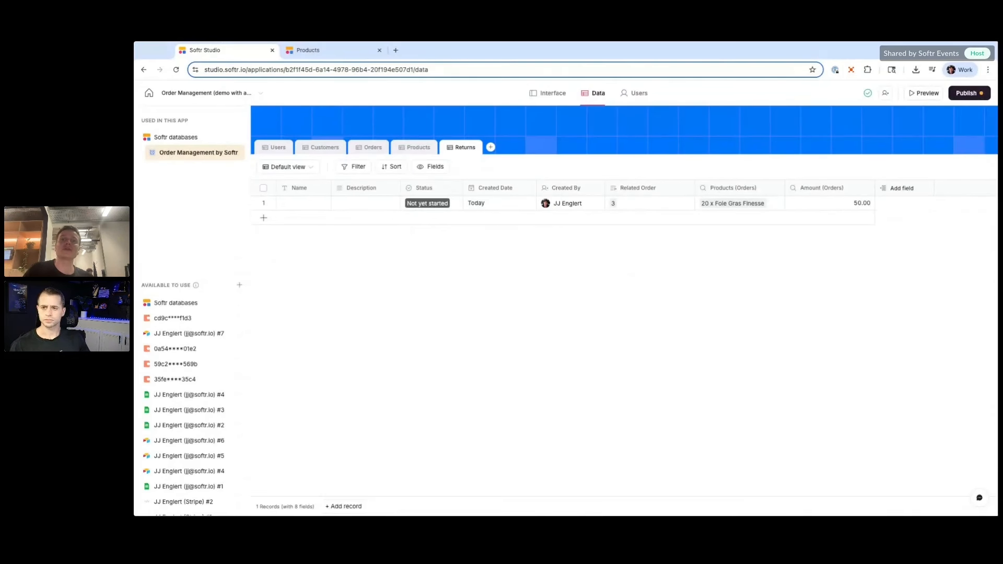
pyautogui.click(372, 147)
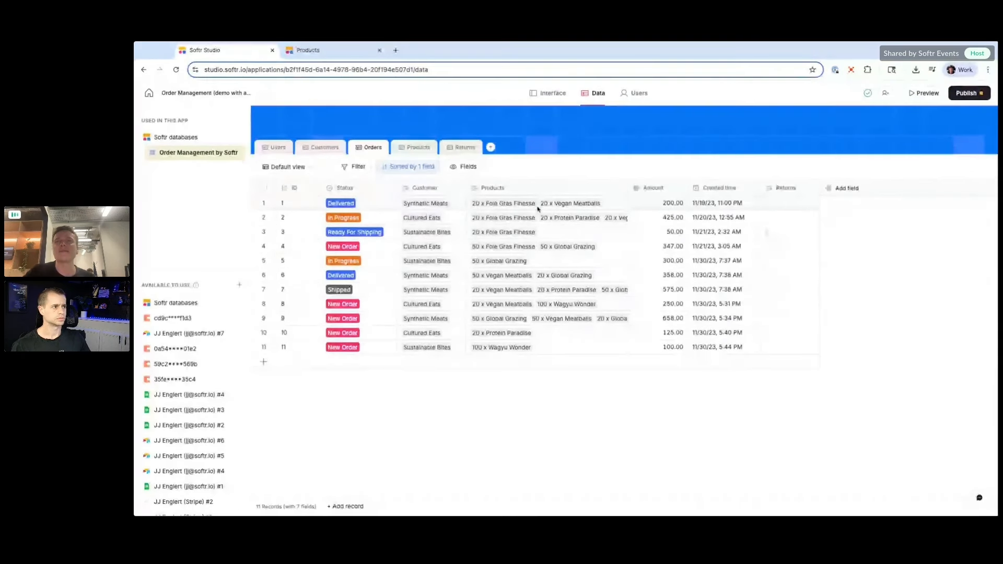
pyautogui.click(466, 151)
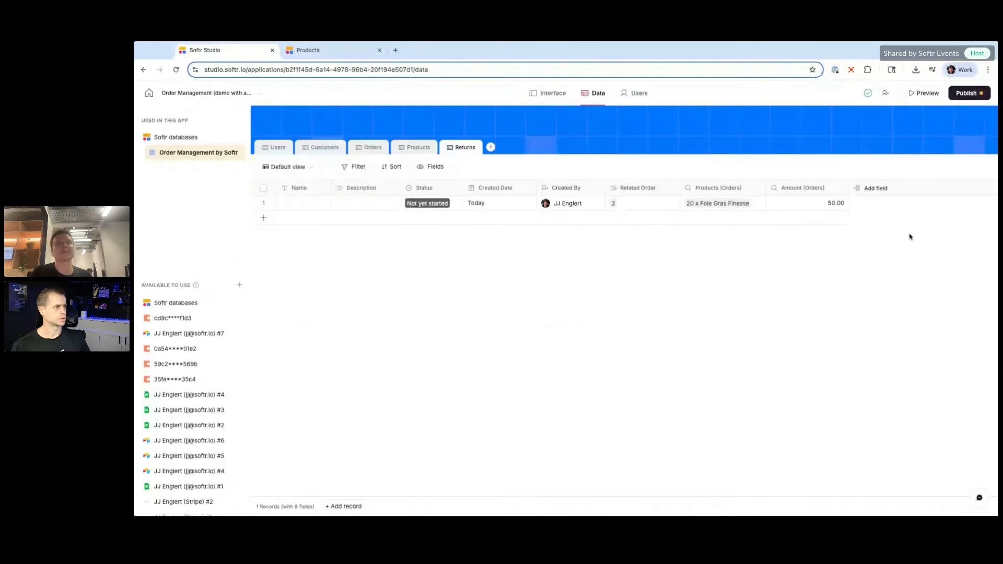
pyautogui.click(373, 147)
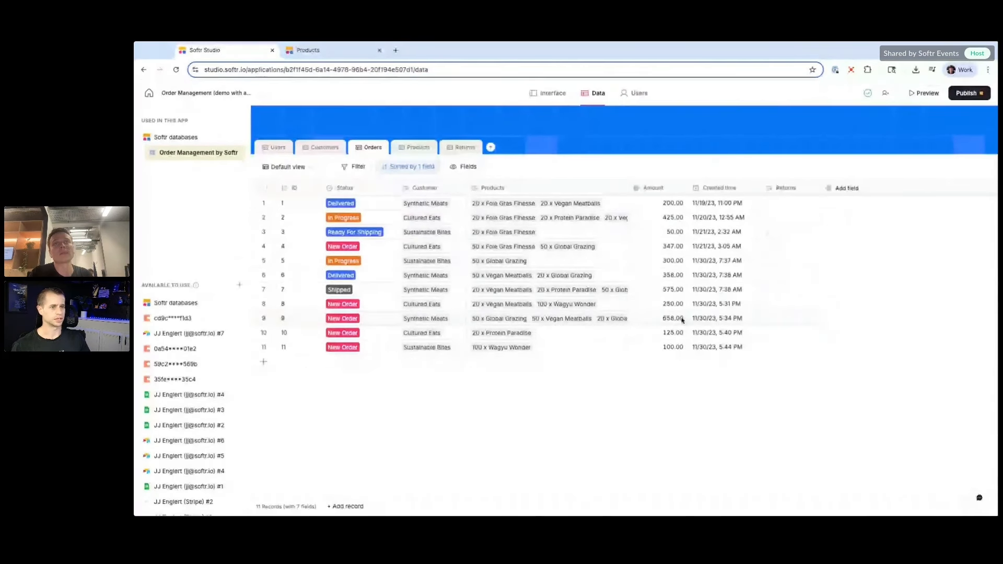
pyautogui.click(469, 148)
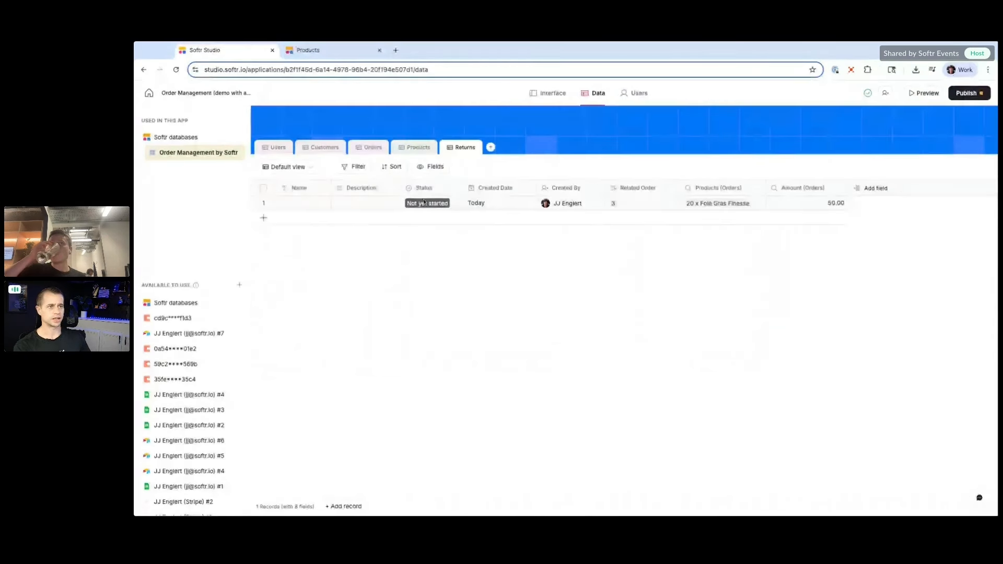
# Step: Enter "These were spoiled!" as the return record's description
pyautogui.click(352, 204)
pyautogui.click(352, 203)
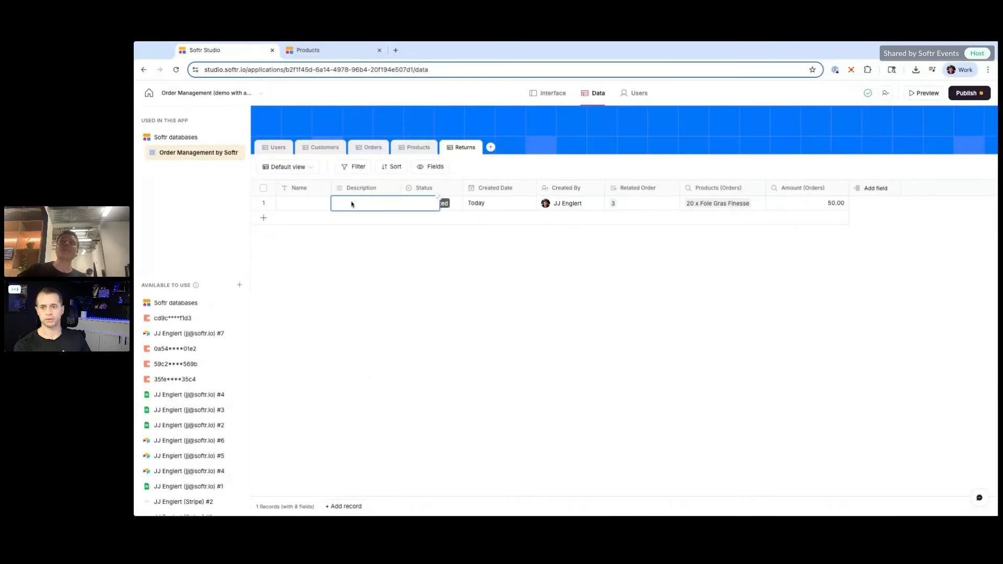
pyautogui.write('These were spoiled')
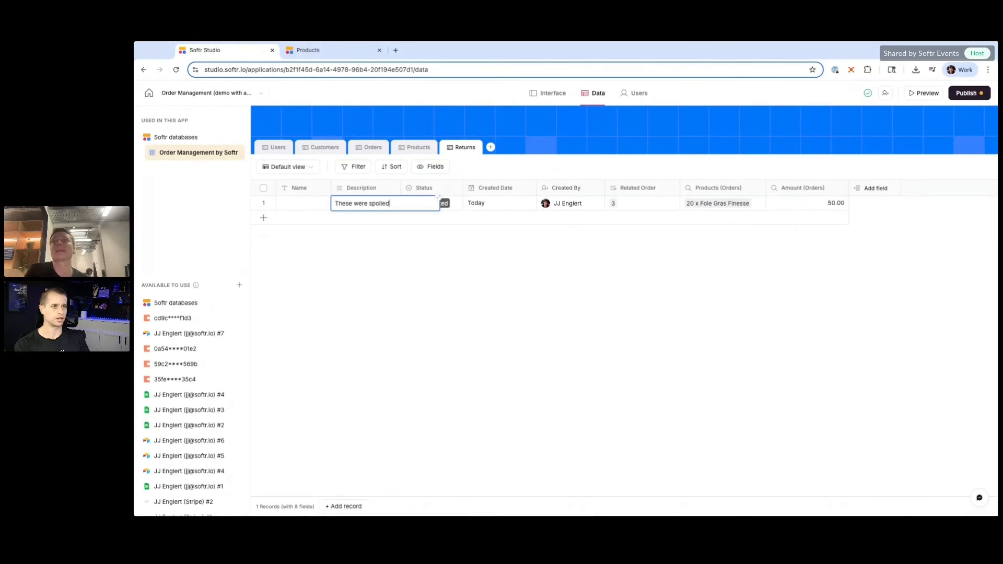
pyautogui.write('!')
pyautogui.press('Return')
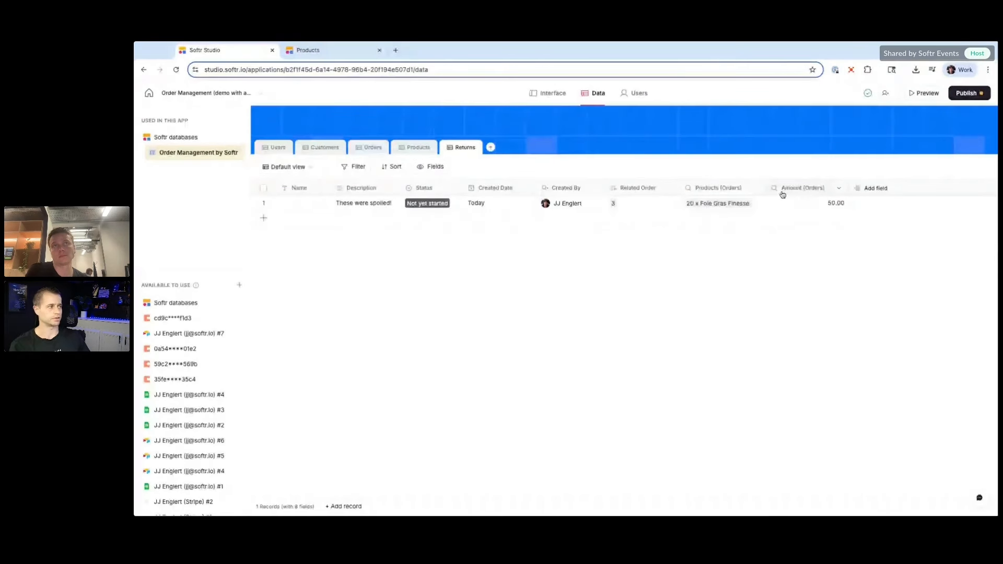
# Step: Review the Related Order field's type, source table and multiple-record linking option in the Returns table
pyautogui.click(669, 192)
pyautogui.click(647, 212)
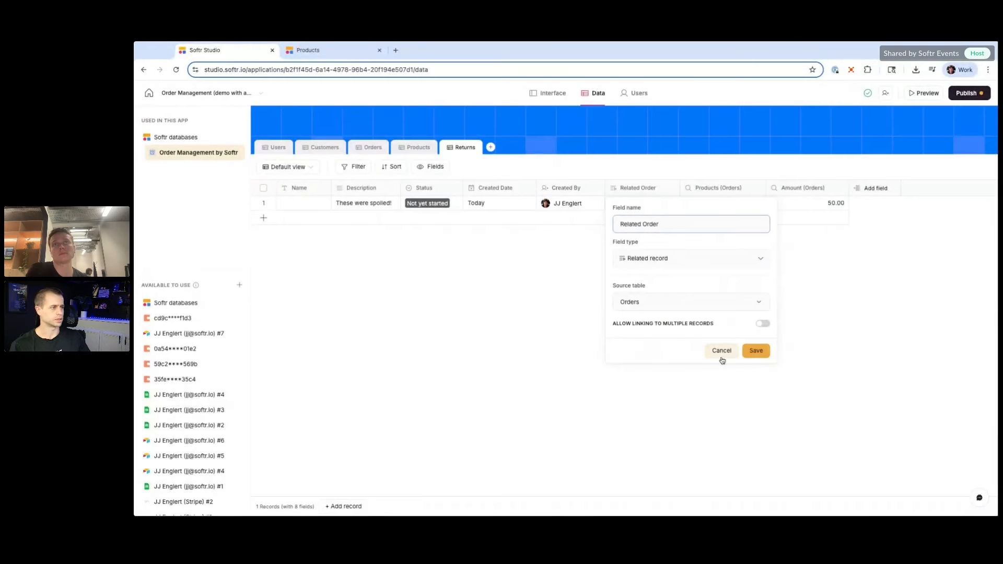
pyautogui.click(755, 351)
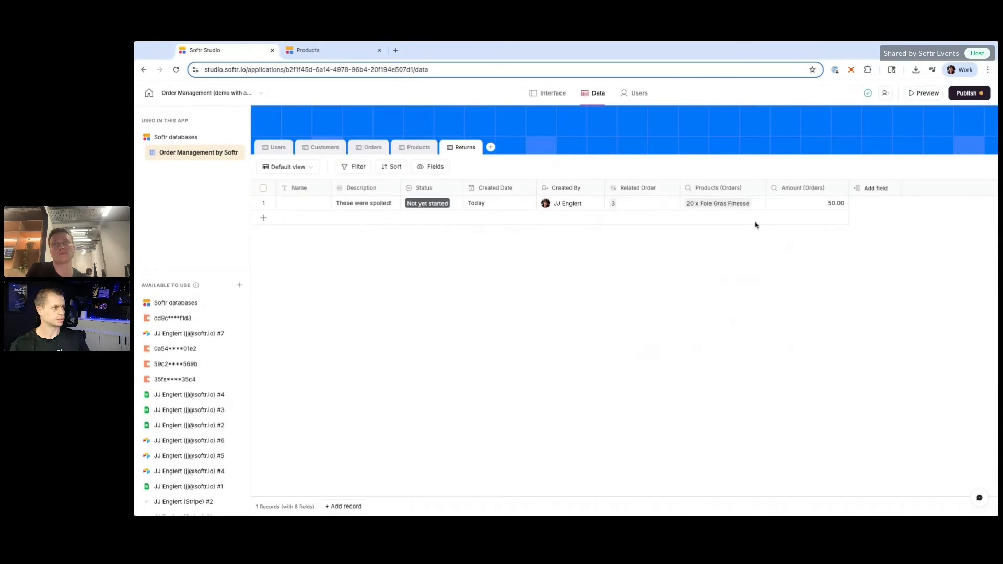
# Step: Add a lookup field named Supplier to the Returns table, showing Customer from the Related Order records
pyautogui.click(885, 195)
pyautogui.write('loo')
pyautogui.click(882, 242)
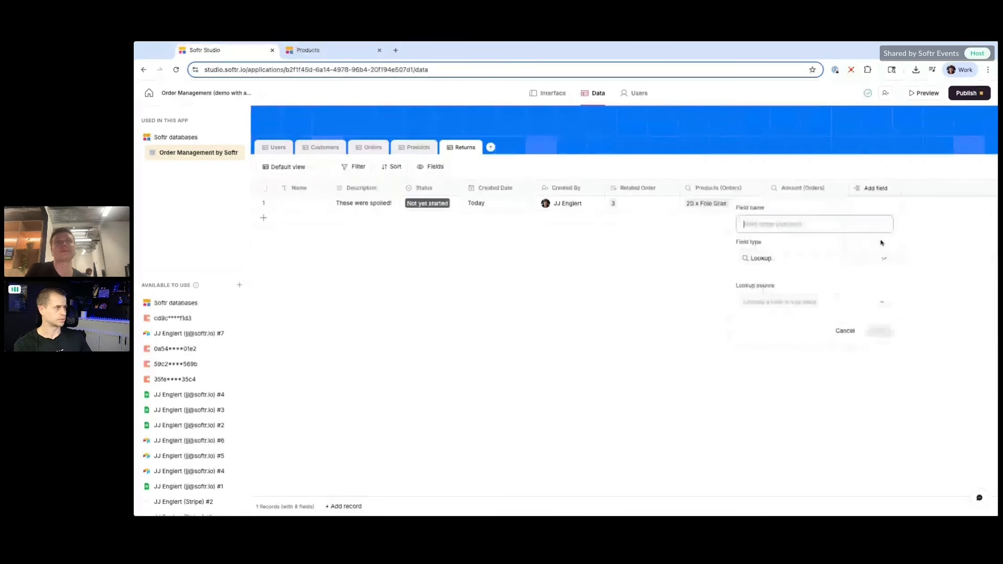
pyautogui.click(793, 302)
pyautogui.click(798, 333)
pyautogui.click(794, 335)
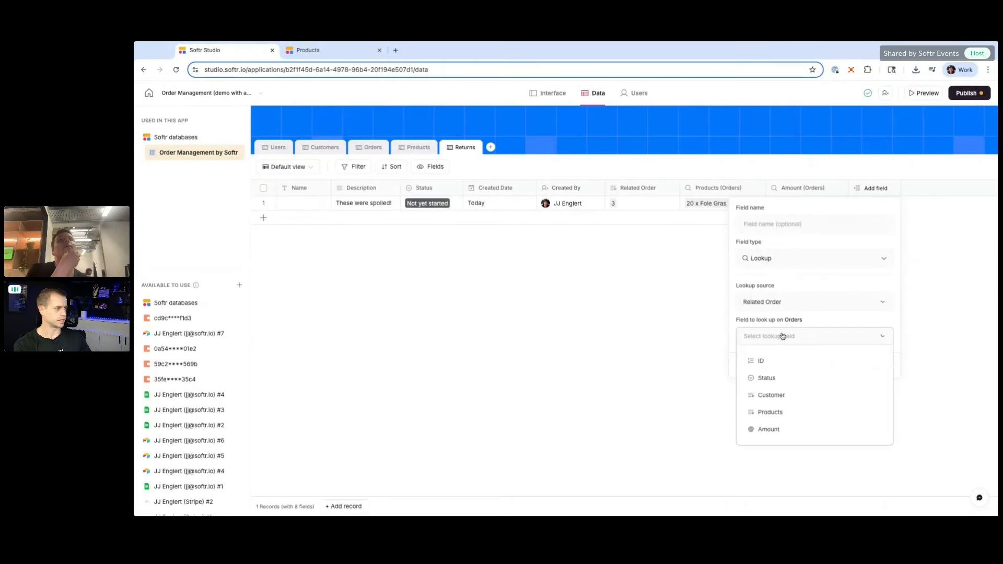
pyautogui.click(787, 395)
pyautogui.click(785, 226)
pyautogui.write('Related Cus')
pyautogui.hotkey('ctrl', 'a')
pyautogui.write('Supplier')
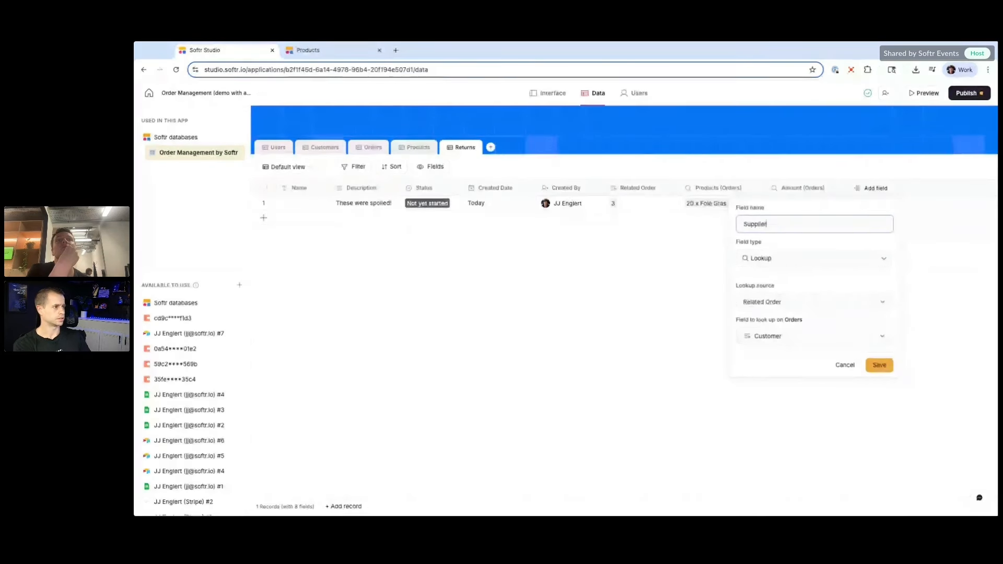
pyautogui.click(879, 365)
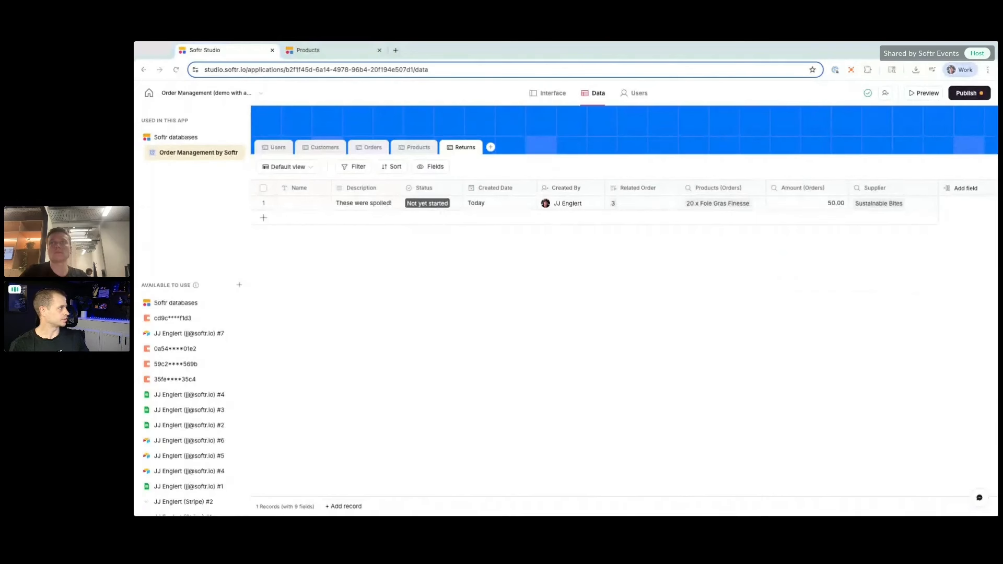
# Step: Make Created Date the primary field of the Returns table in place of Name
pyautogui.click(320, 189)
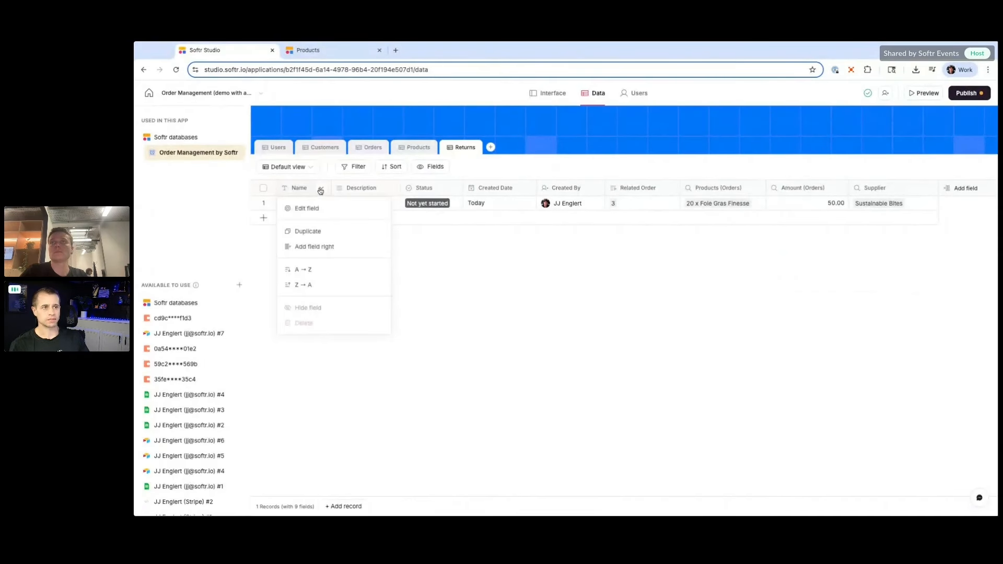
pyautogui.click(450, 293)
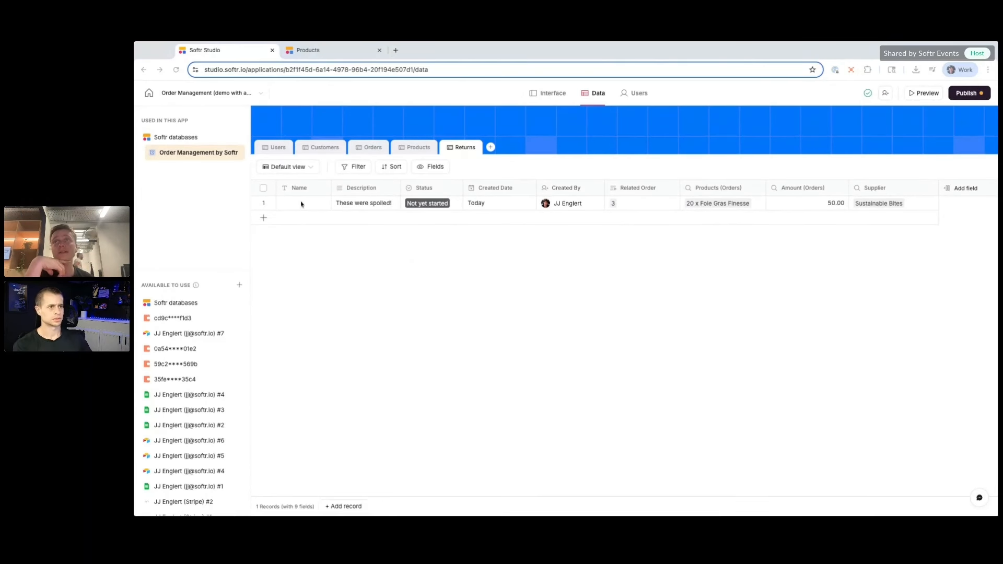
pyautogui.click(525, 189)
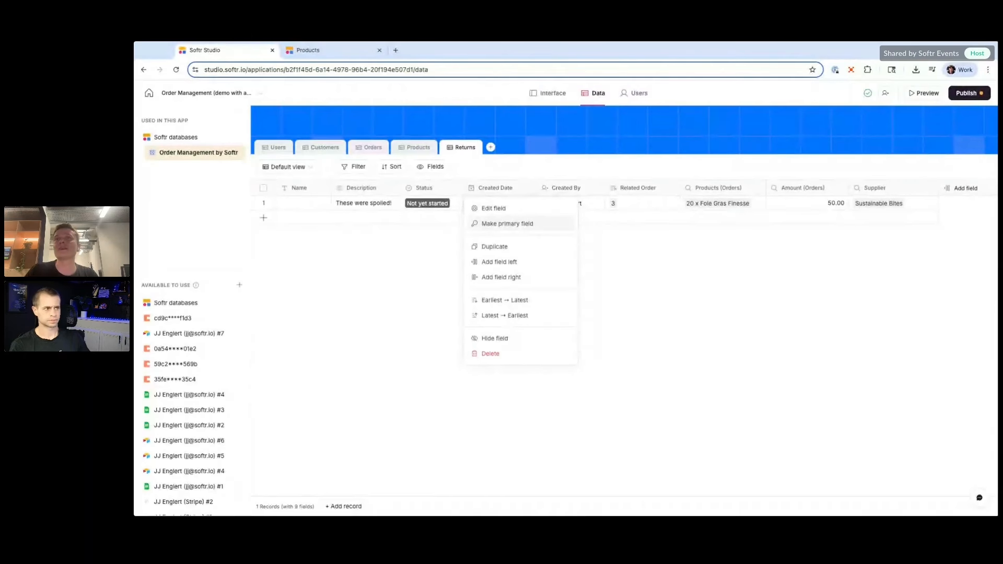
pyautogui.click(508, 223)
pyautogui.click(633, 336)
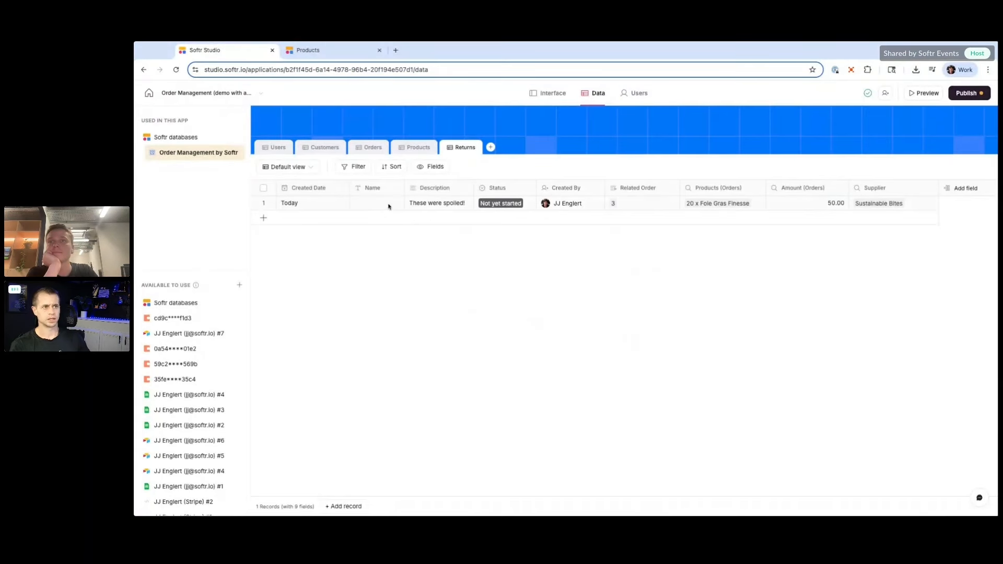
# Step: Delete the Name field from the Returns table
pyautogui.click(397, 192)
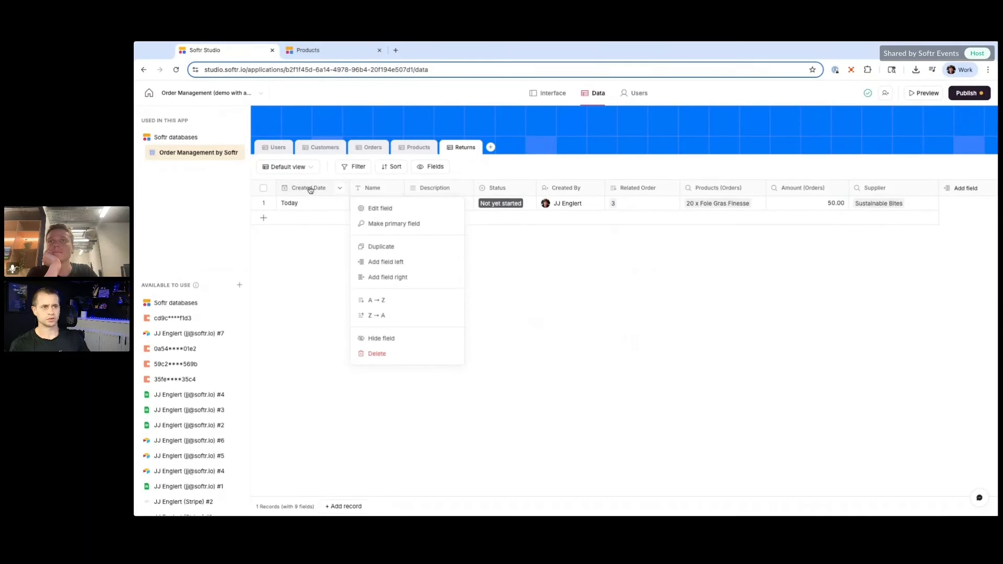
pyautogui.click(376, 353)
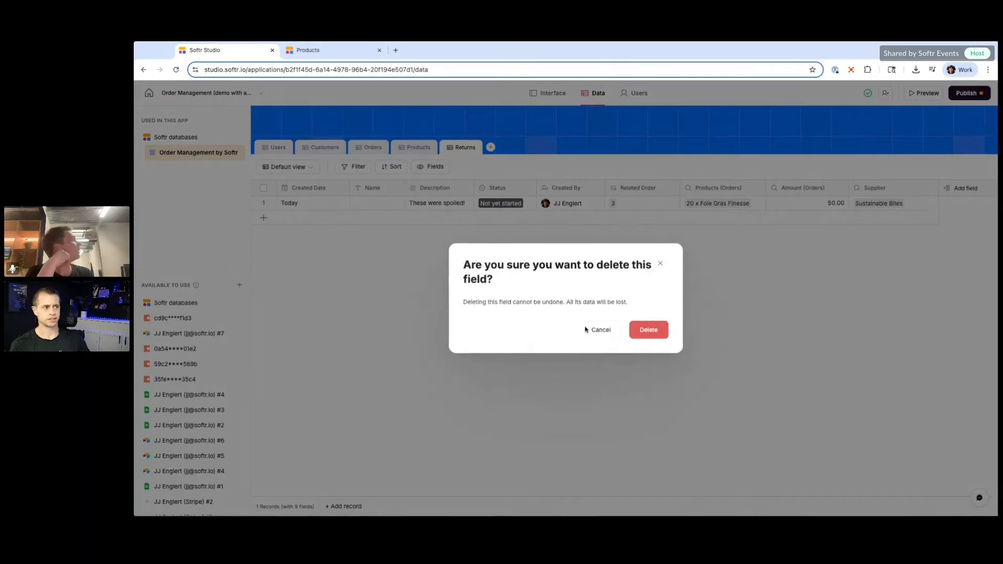
pyautogui.click(657, 334)
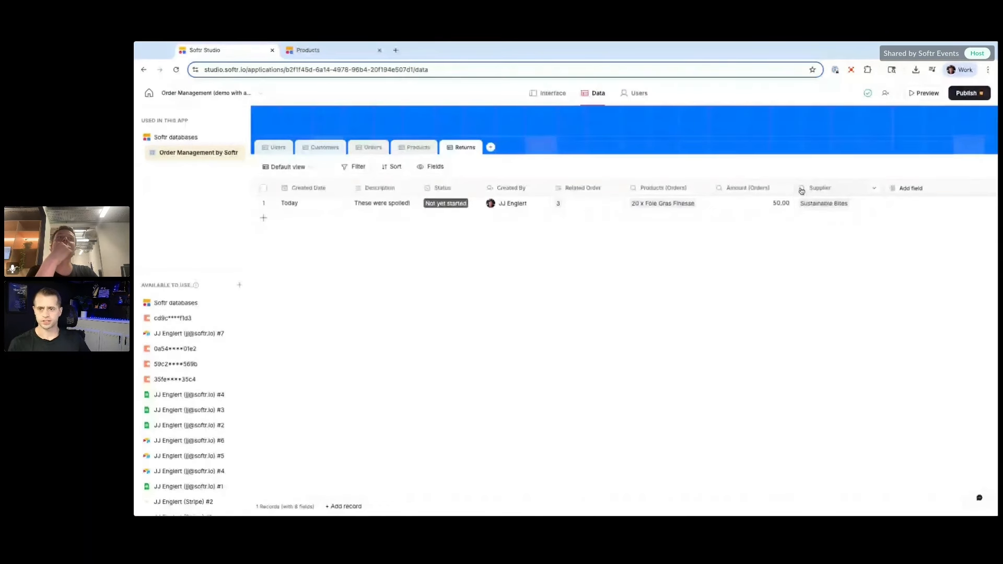
# Step: Look over the Products table and examine the Orders table's Amount rollup settings, including the available aggregation formulas
pyautogui.click(426, 151)
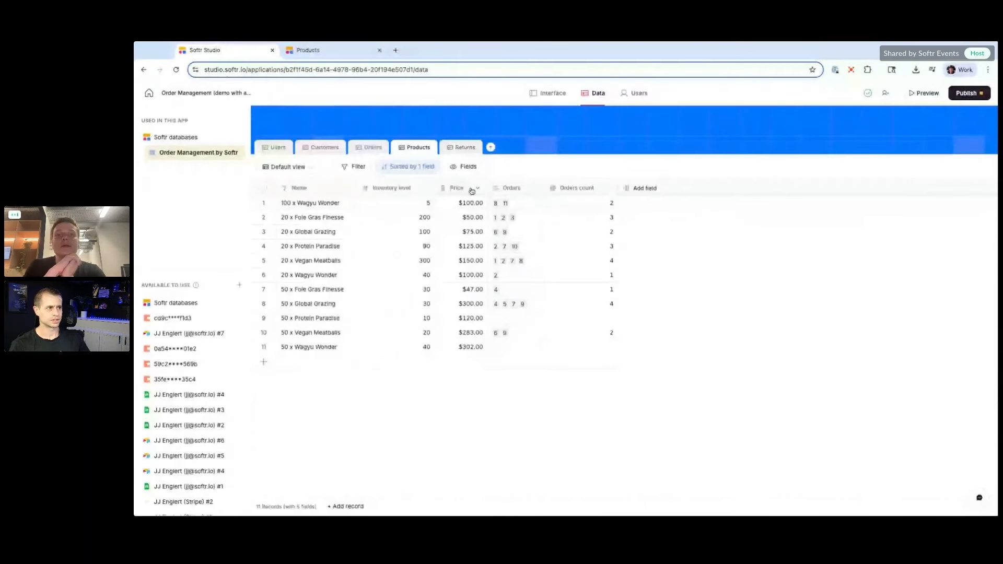
pyautogui.click(378, 150)
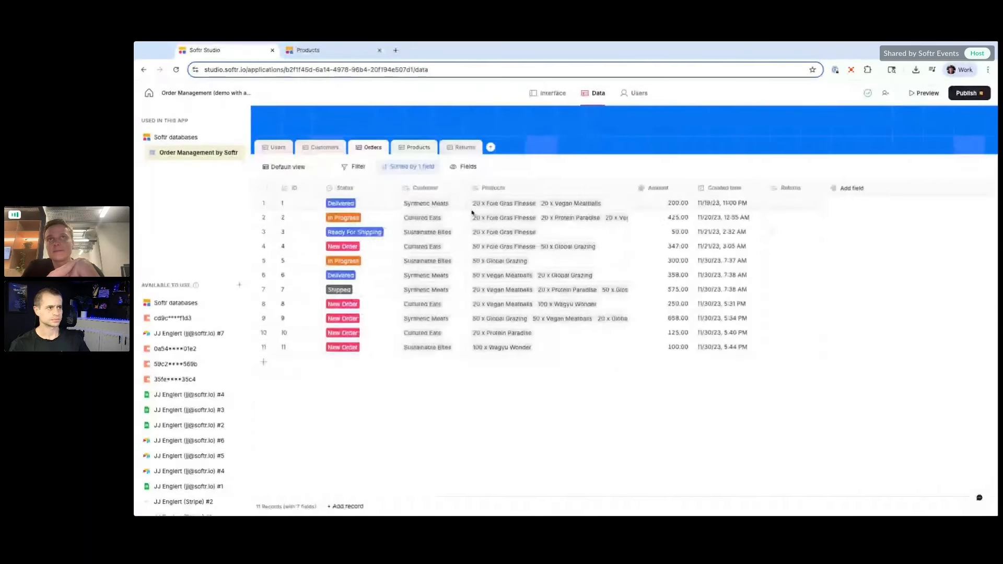
pyautogui.click(674, 189)
pyautogui.click(667, 207)
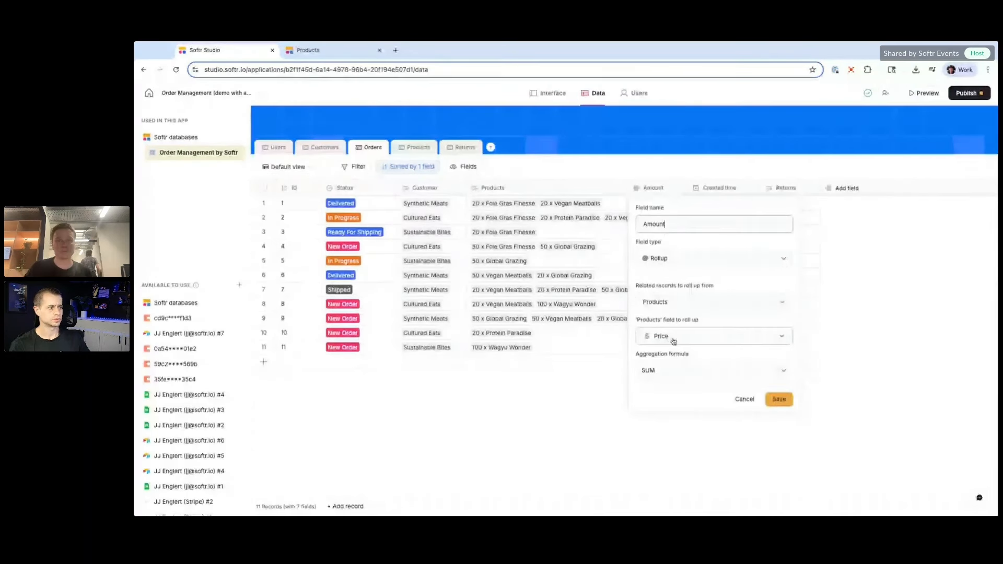
pyautogui.click(667, 371)
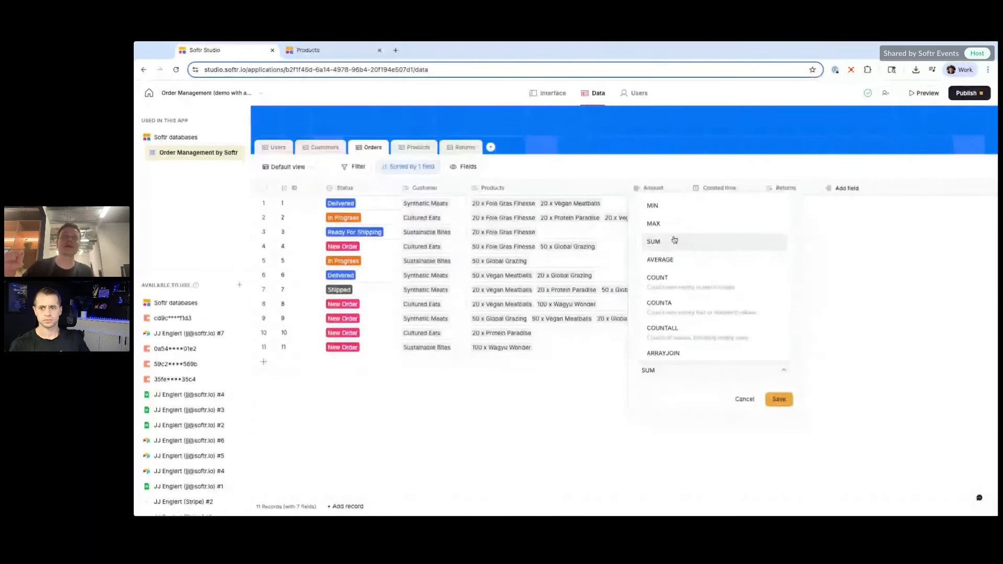
pyautogui.click(657, 370)
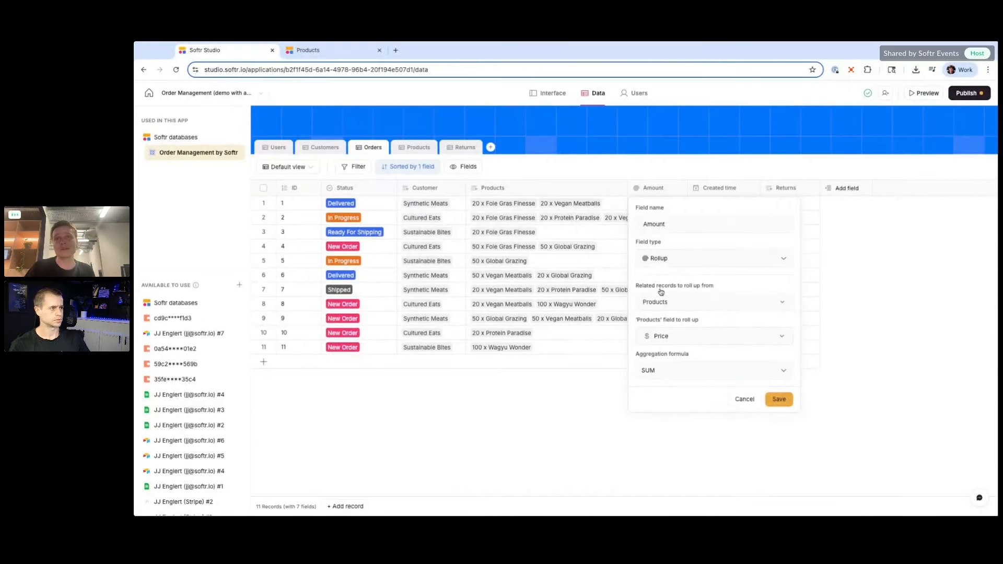
pyautogui.click(743, 399)
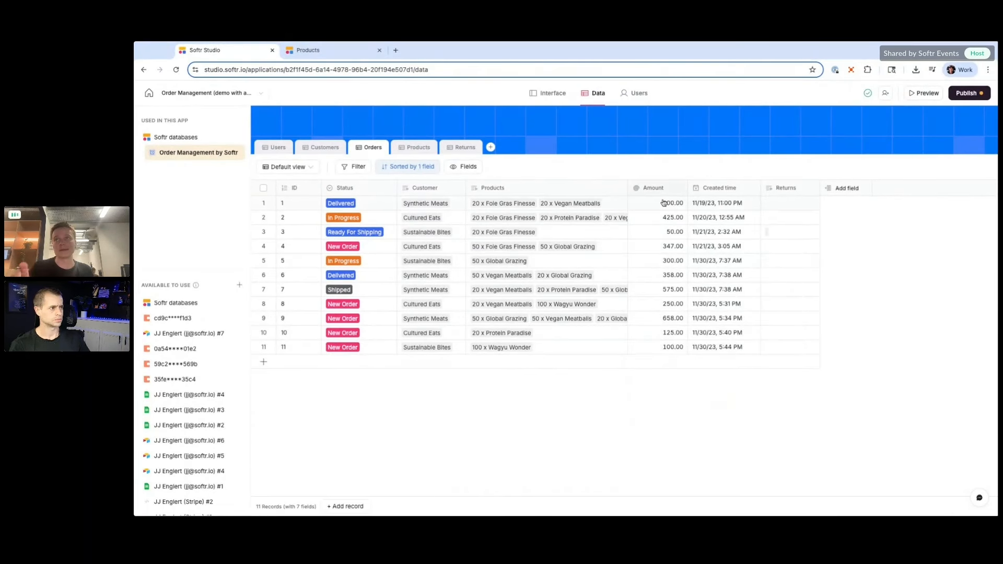
# Step: Review how the lookup fields in Returns relate to the Products and Orders tables
pyautogui.click(463, 148)
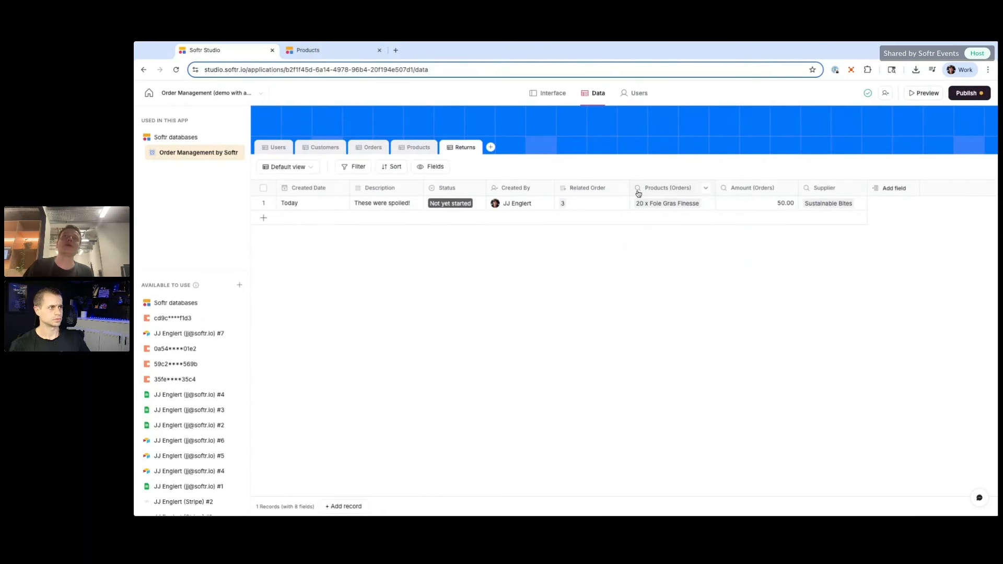
pyautogui.click(413, 148)
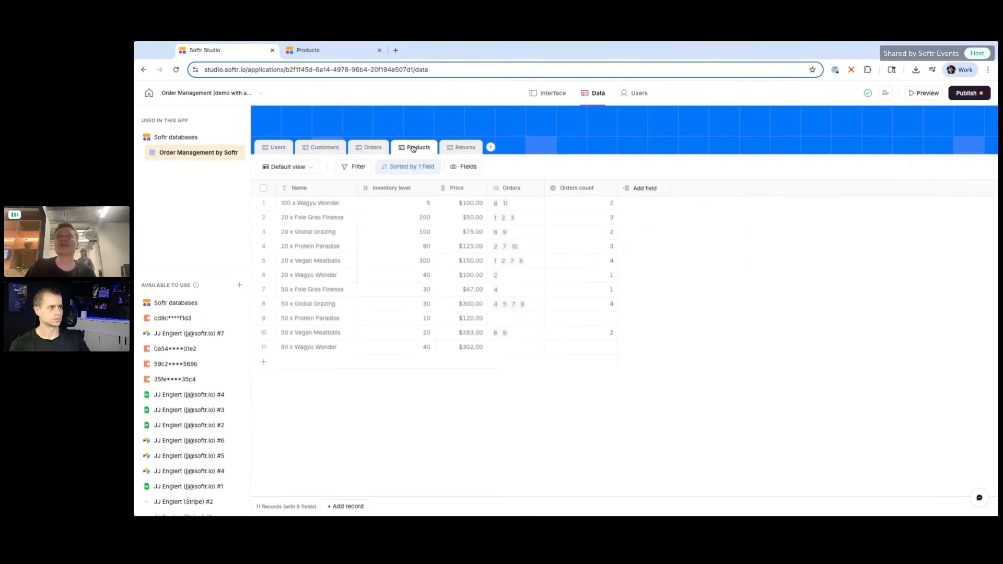
pyautogui.click(383, 148)
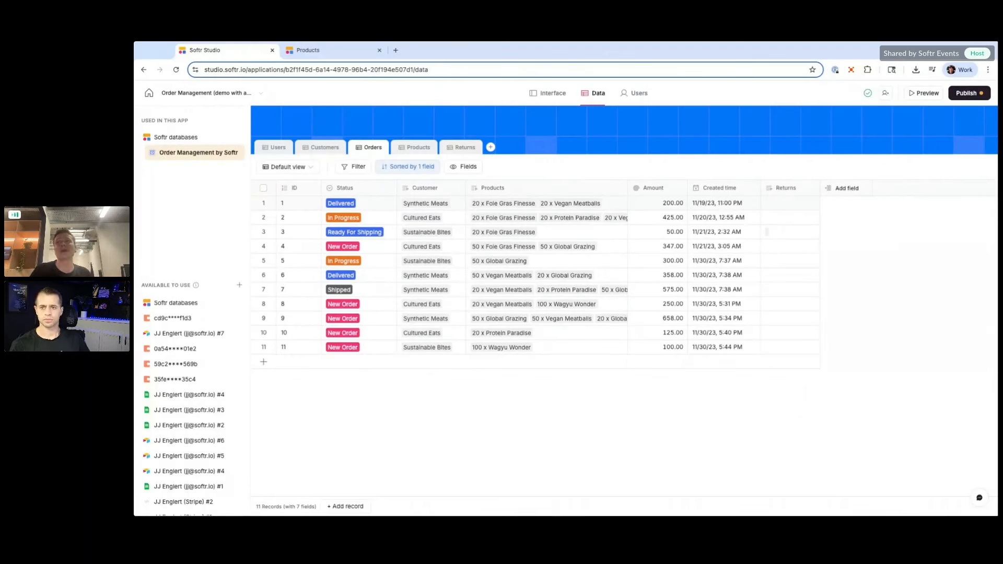
# Step: Examine the aggregation formulas available for the Orders table's Amount rollup, close its settings unchanged, and return to the Returns table
pyautogui.click(679, 188)
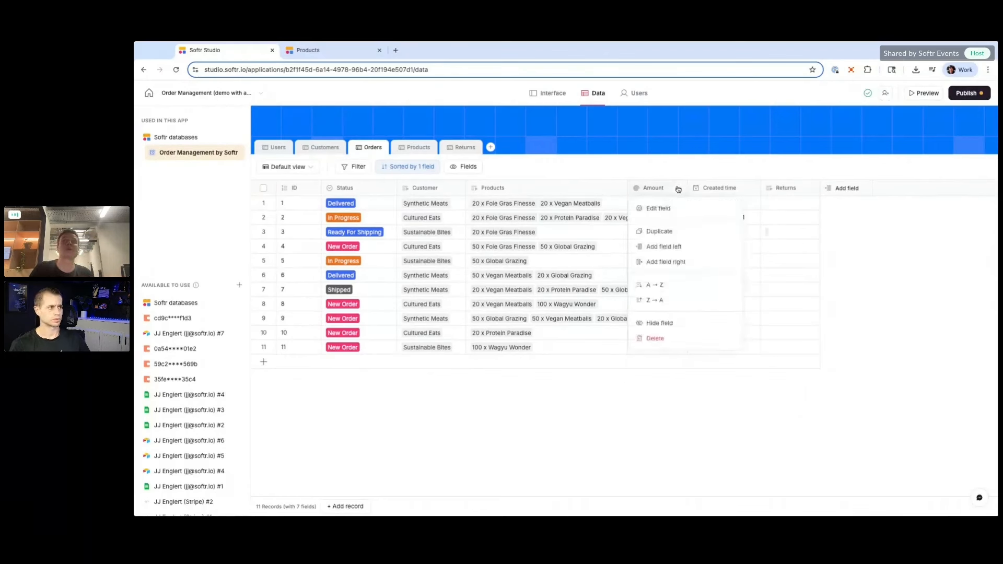
pyautogui.click(665, 210)
pyautogui.click(662, 372)
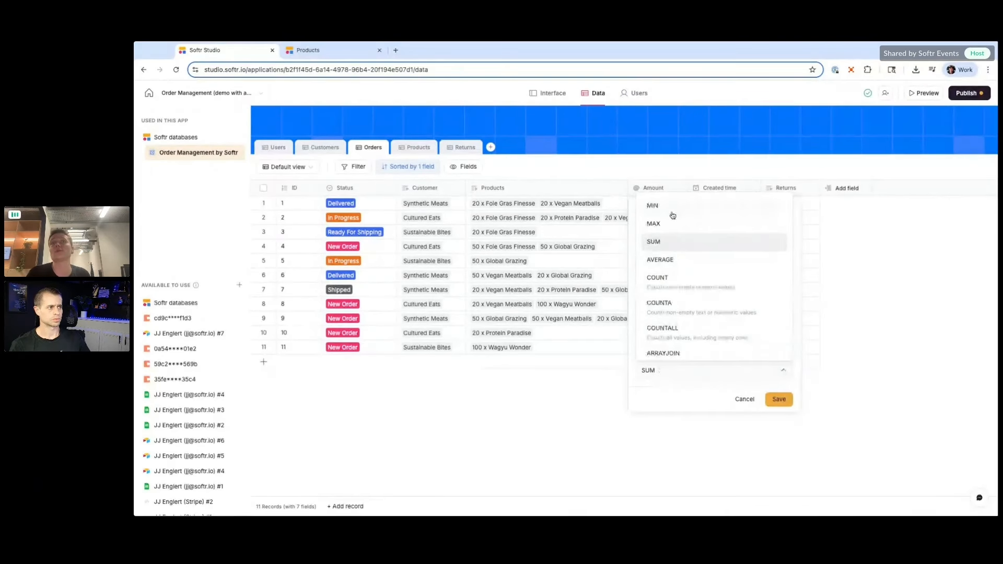
pyautogui.scroll(-3, 674, 286)
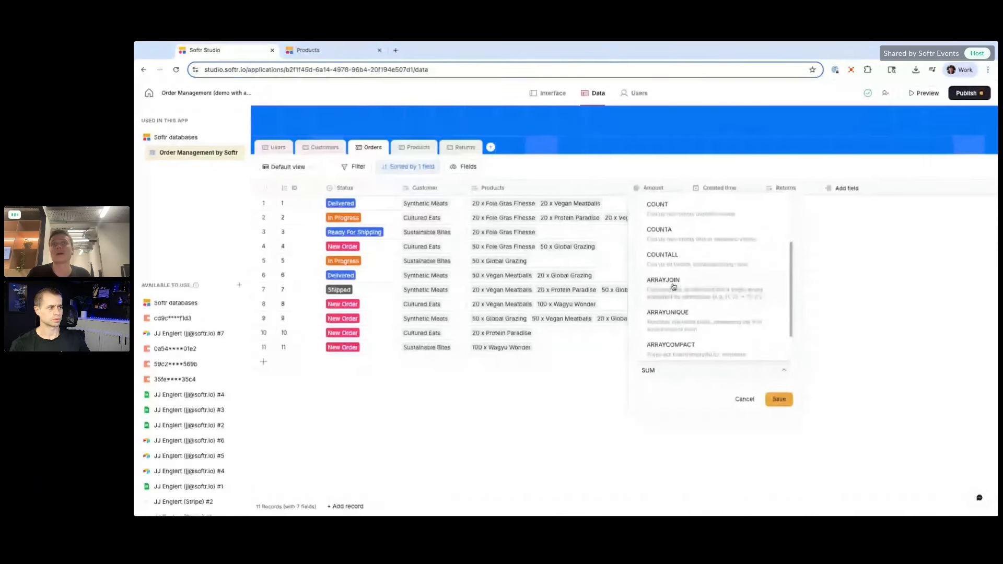
pyautogui.scroll(-1, 674, 286)
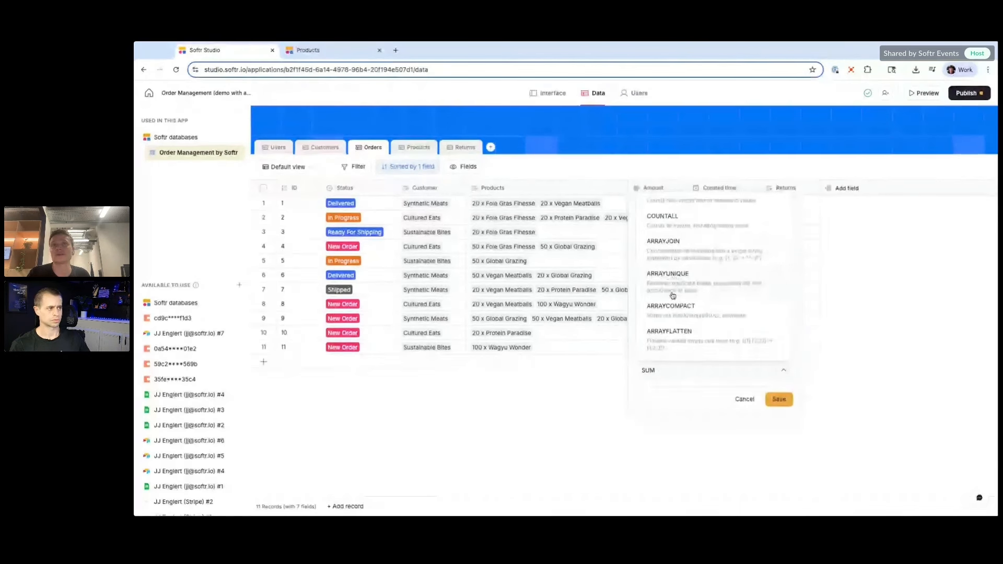
pyautogui.scroll(3, 667, 346)
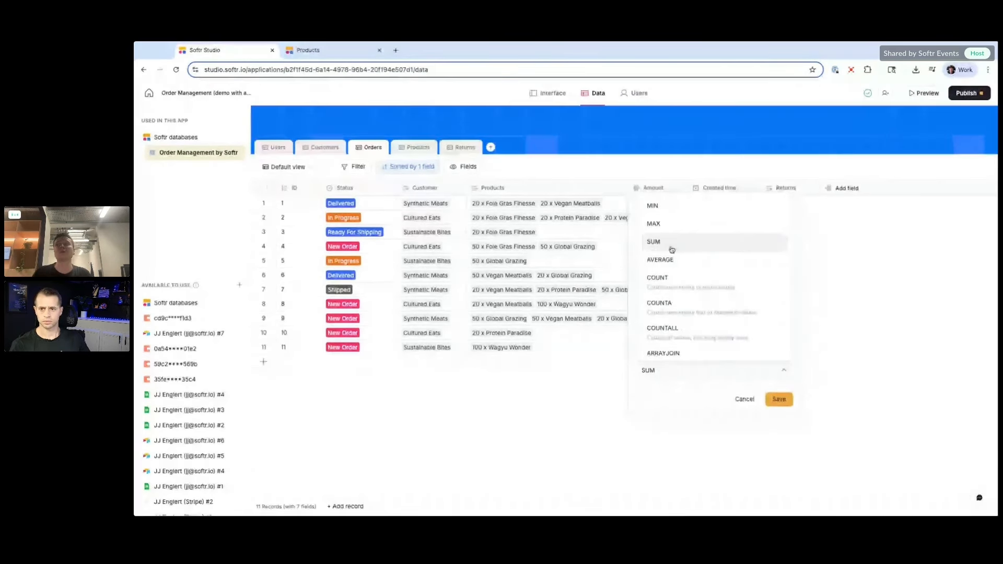
pyautogui.click(665, 404)
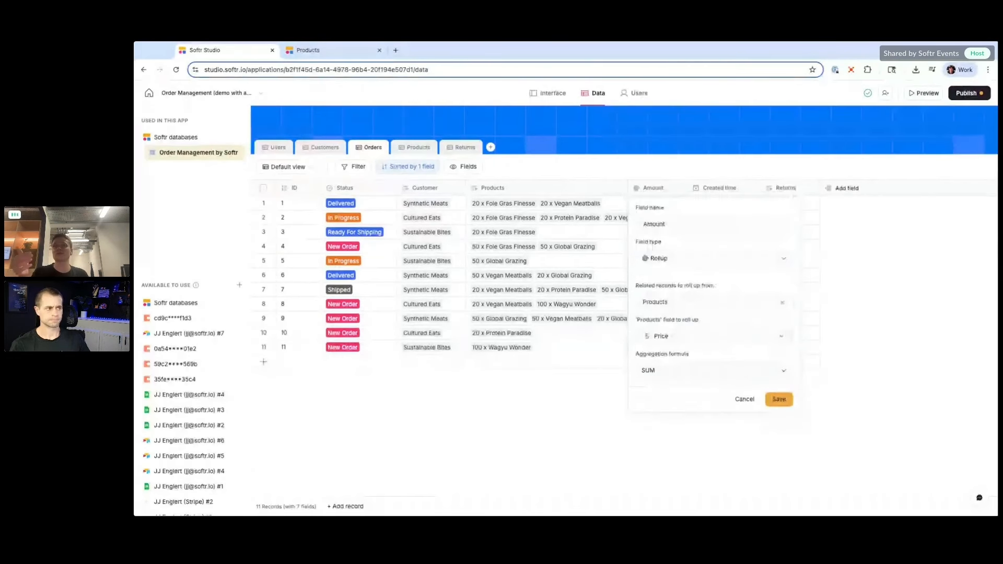
pyautogui.click(744, 402)
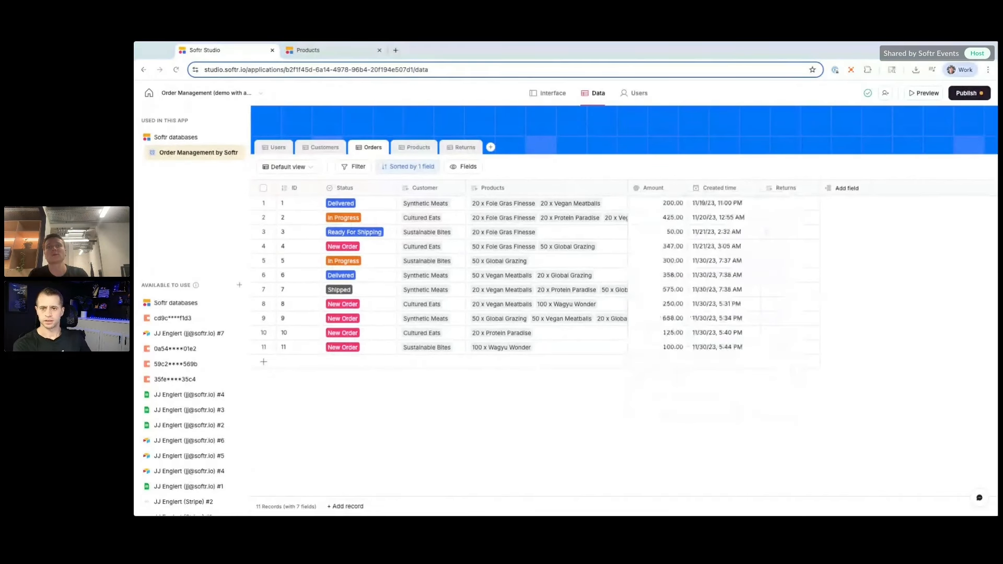
pyautogui.click(464, 146)
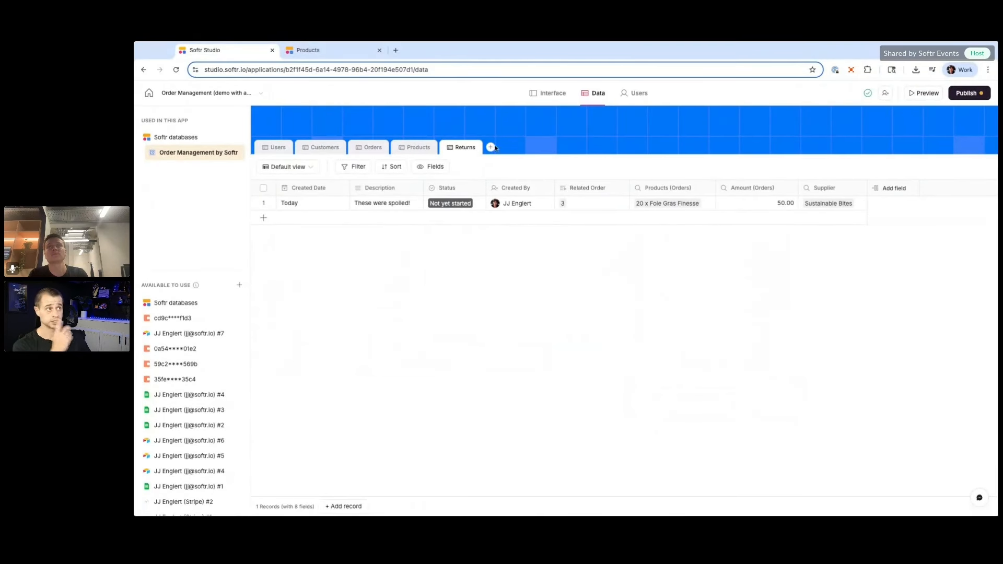
# Step: Add a new page named returns with the URL /returns to the app's interface
pyautogui.click(549, 93)
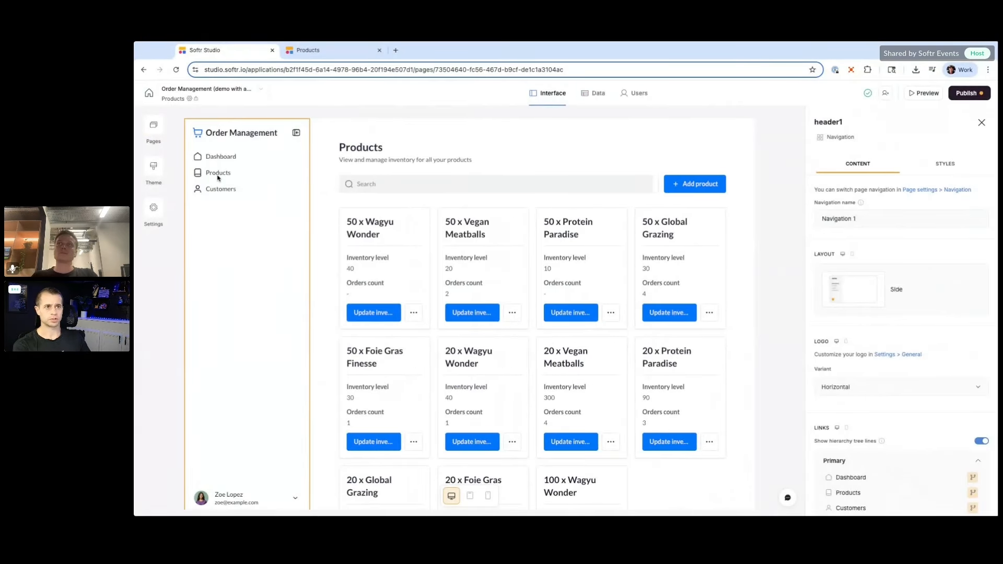
pyautogui.click(153, 125)
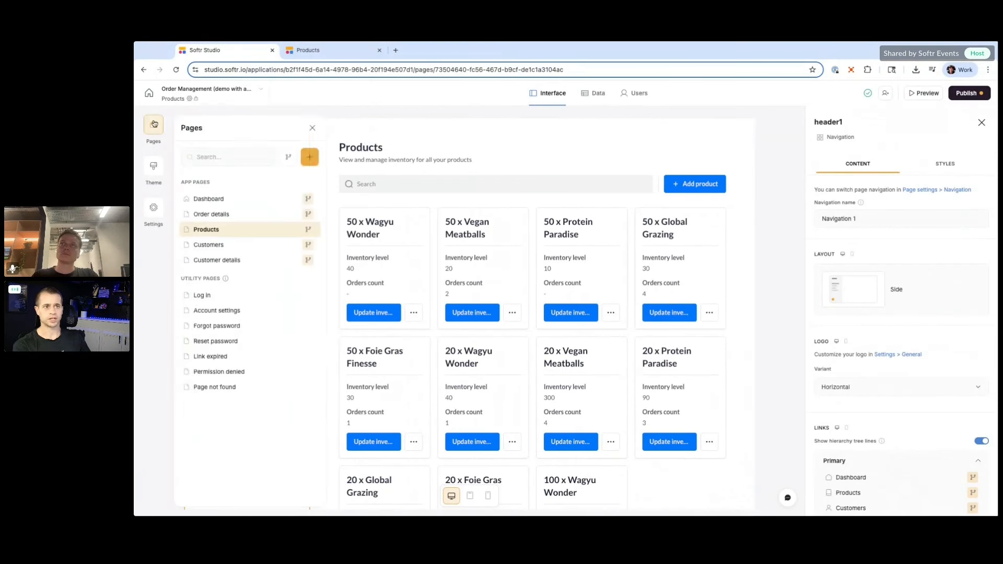
pyautogui.click(310, 158)
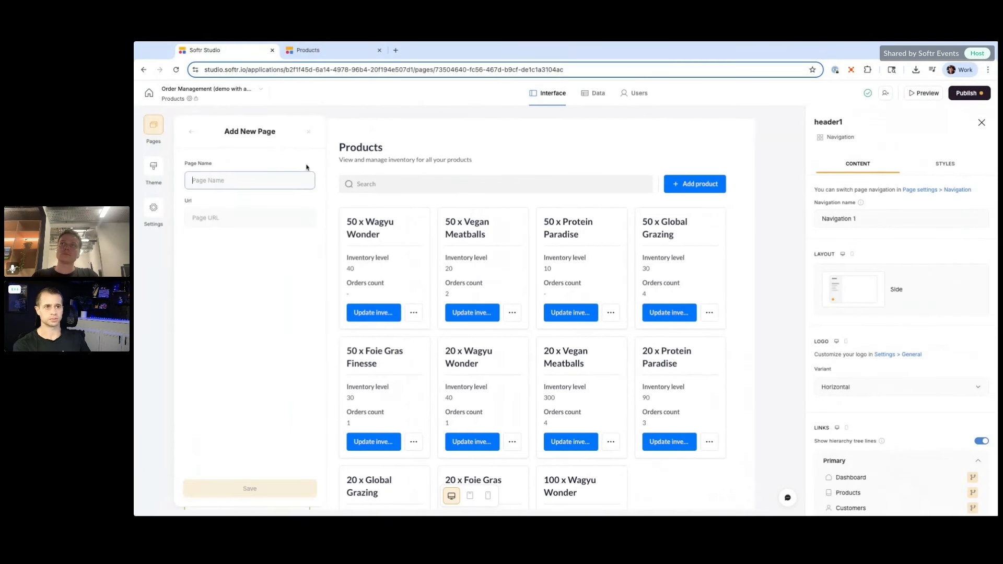
pyautogui.write('returns')
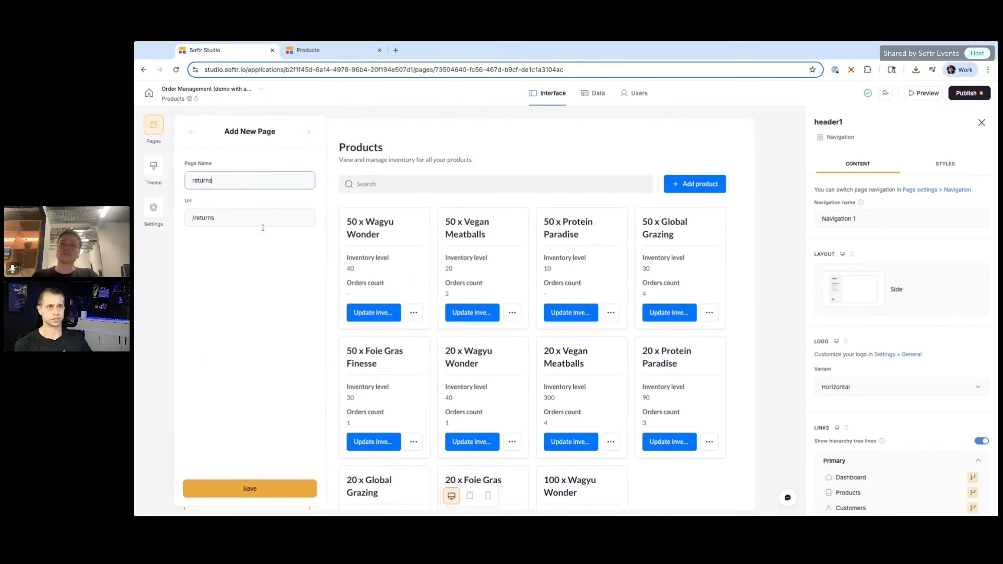
pyautogui.click(250, 488)
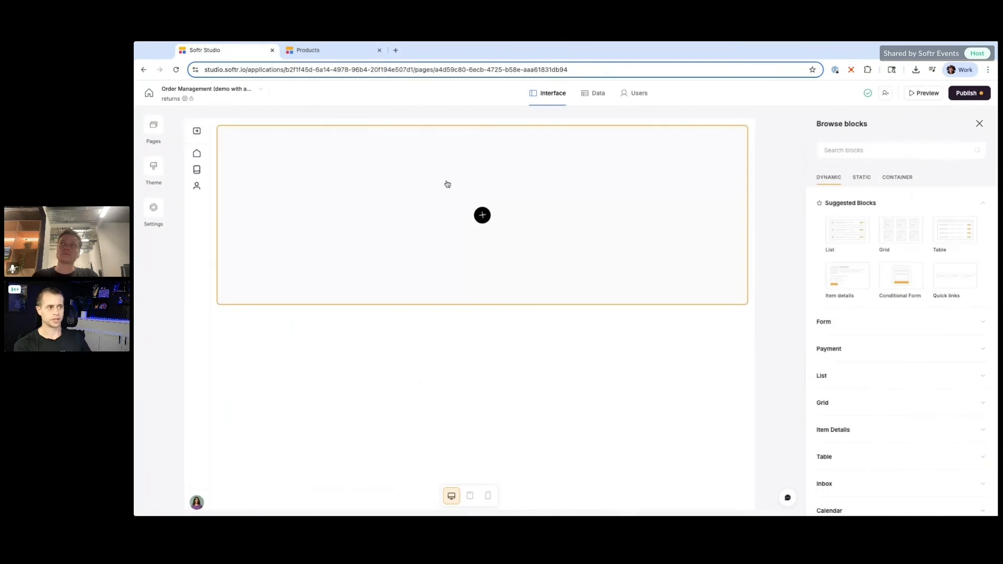
# Step: Try the Top layout for the navigation block and restore the Side layout
pyautogui.click(204, 205)
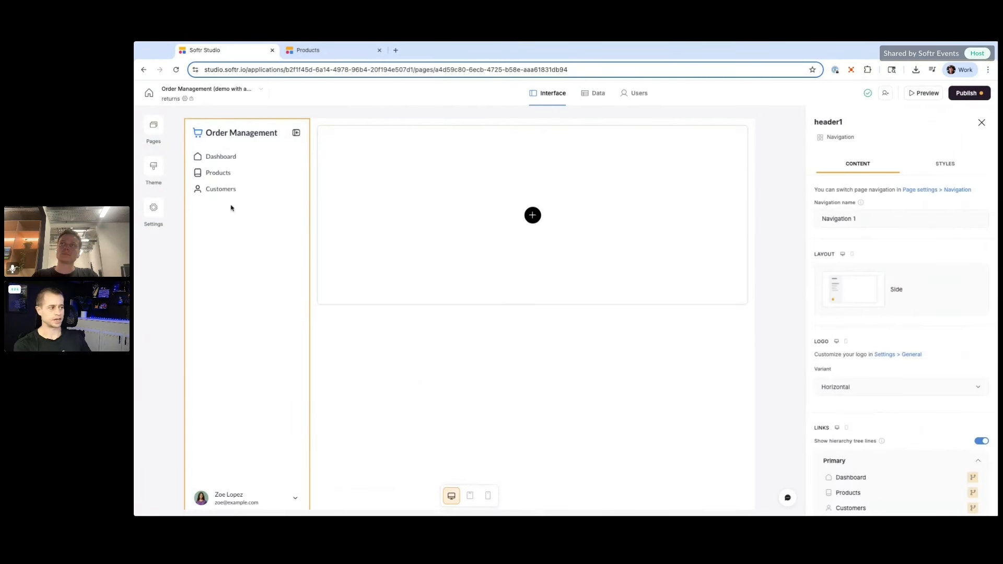
pyautogui.scroll(-1, 869, 280)
pyautogui.click(911, 244)
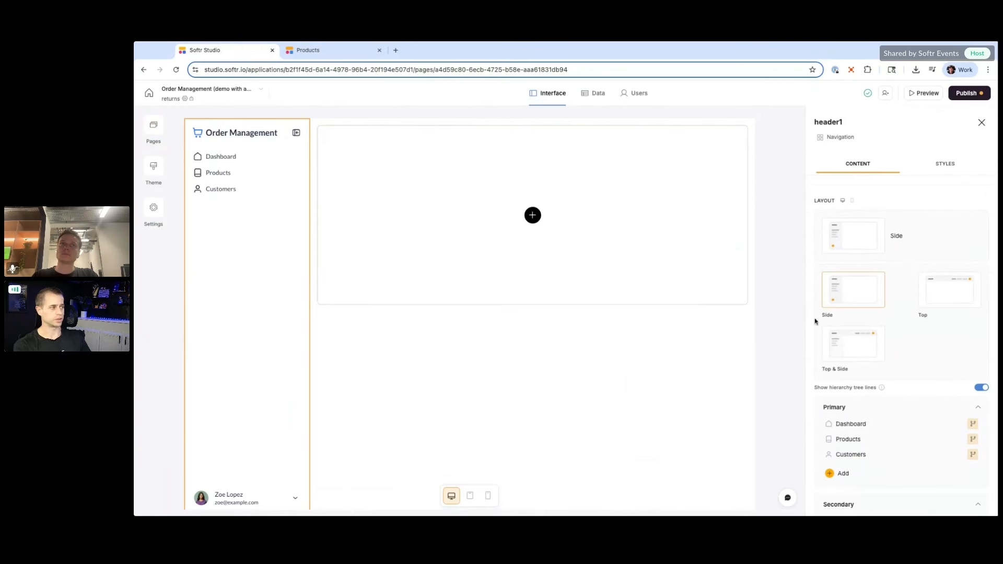
pyautogui.click(948, 299)
pyautogui.click(854, 245)
pyautogui.click(835, 290)
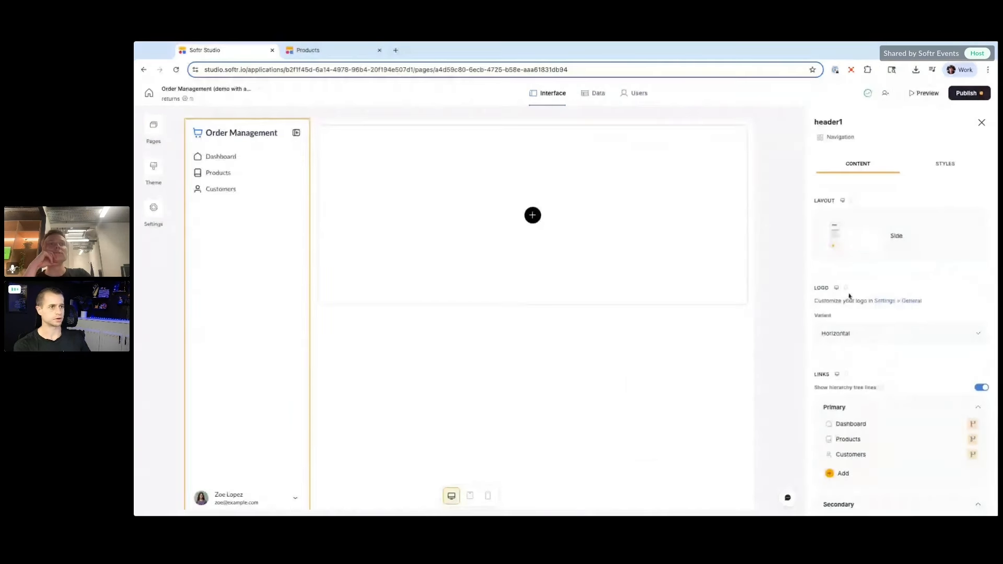
# Step: Add a link to the returns page in the navigation's primary links and give it a list icon
pyautogui.scroll(-2, 888, 282)
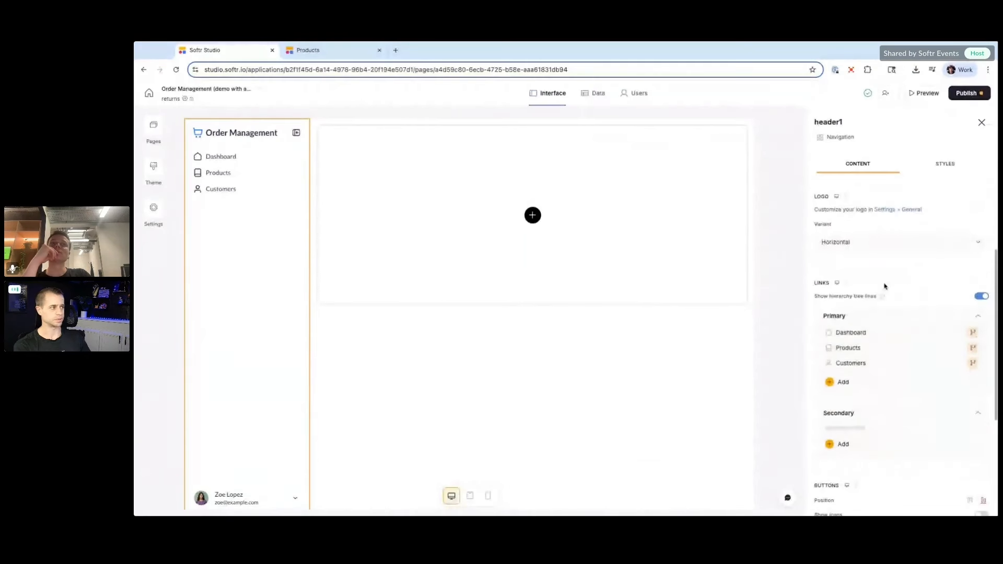
pyautogui.scroll(-1, 885, 286)
pyautogui.click(827, 335)
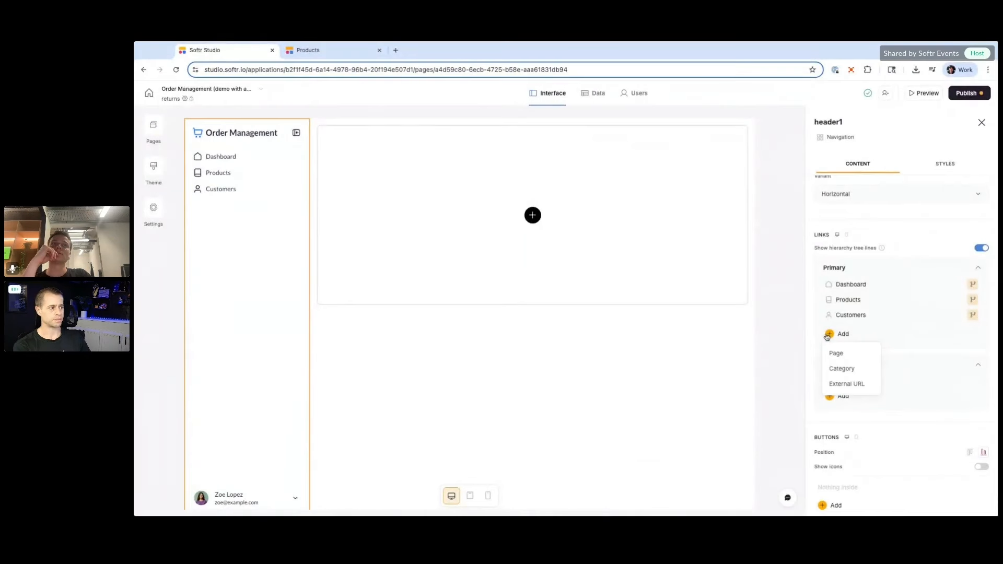
pyautogui.click(839, 354)
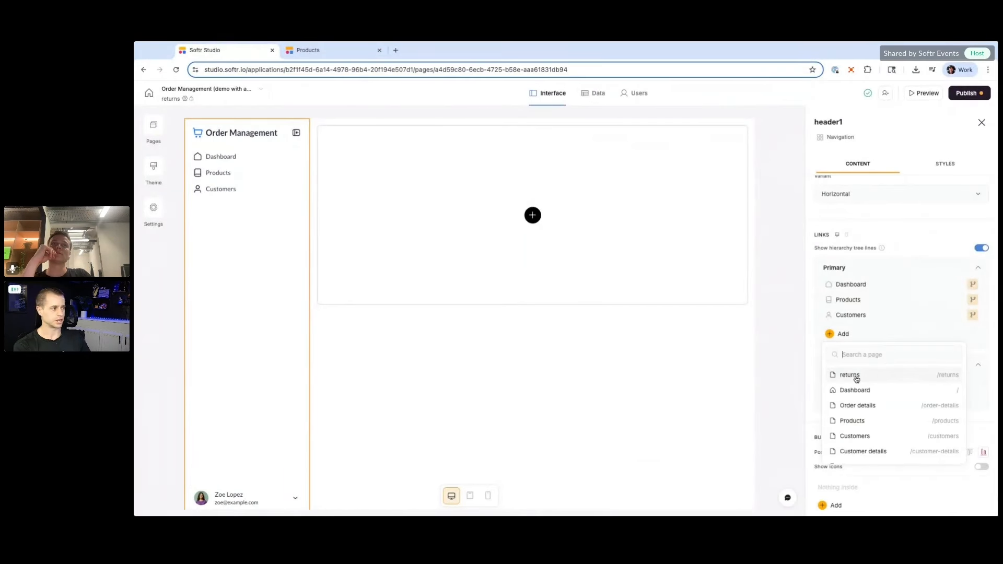
pyautogui.click(856, 376)
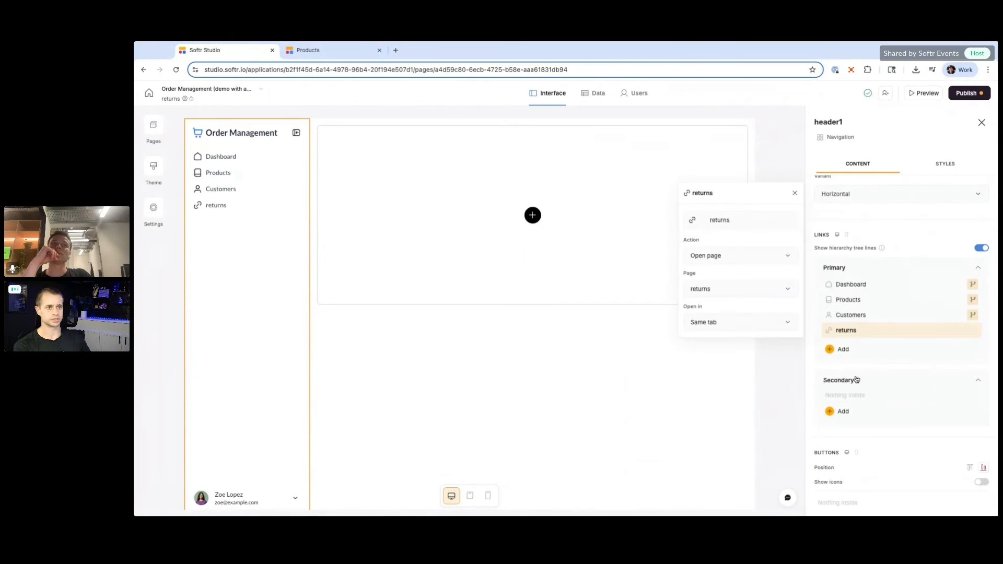
pyautogui.click(693, 220)
pyautogui.click(737, 282)
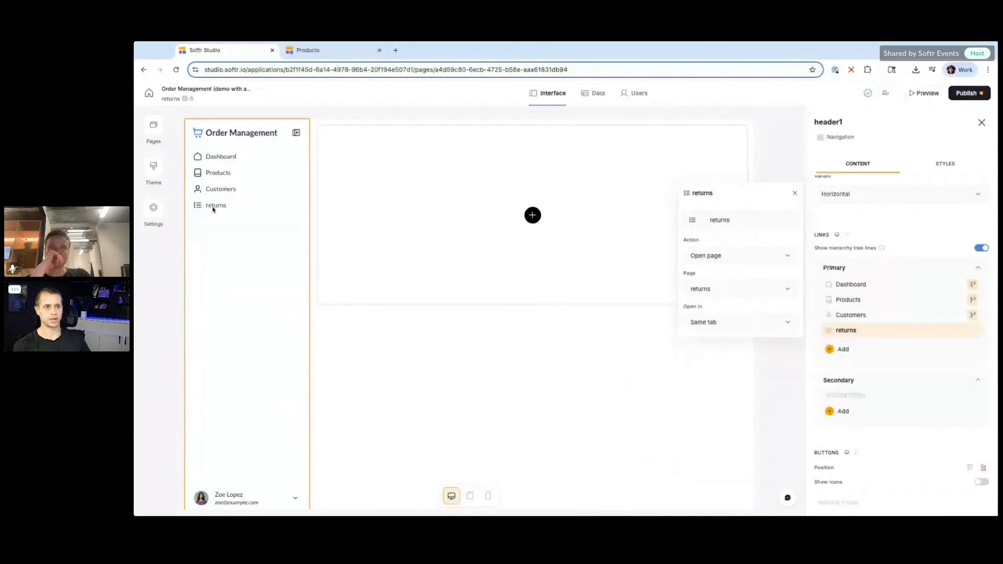
pyautogui.click(395, 335)
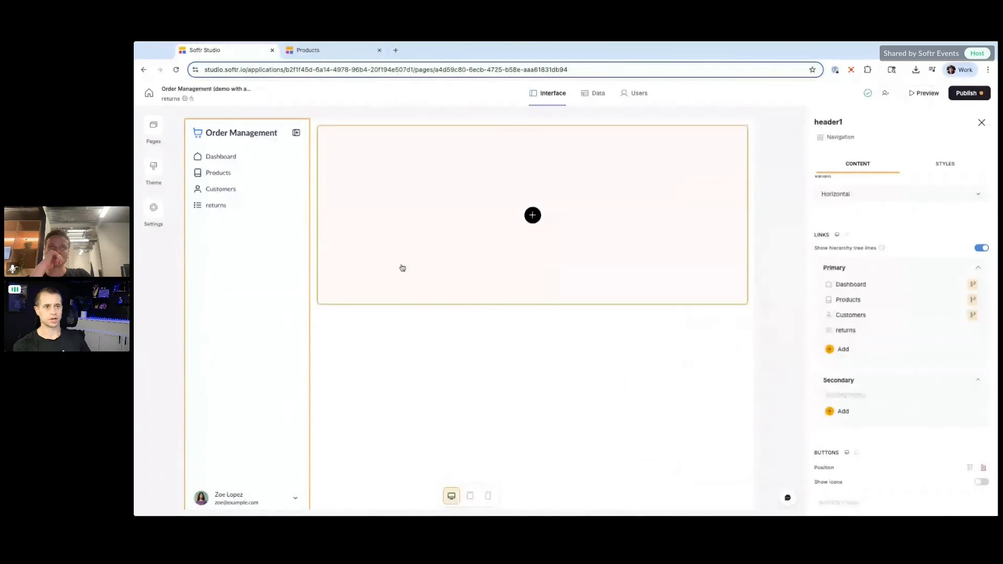
# Step: Add a static Hero with call to action block to the empty returns page
pyautogui.click(530, 213)
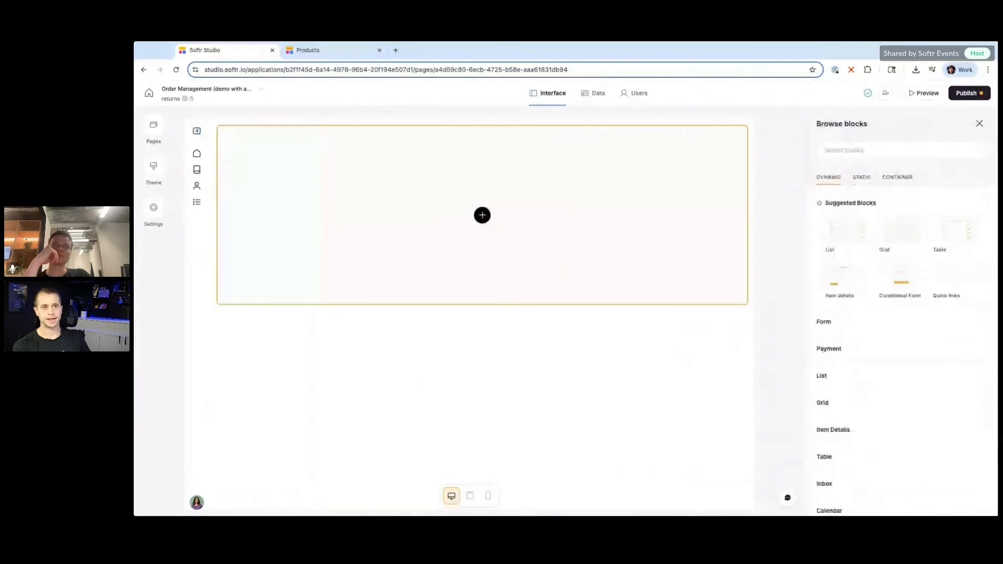
pyautogui.moveTo(847, 237)
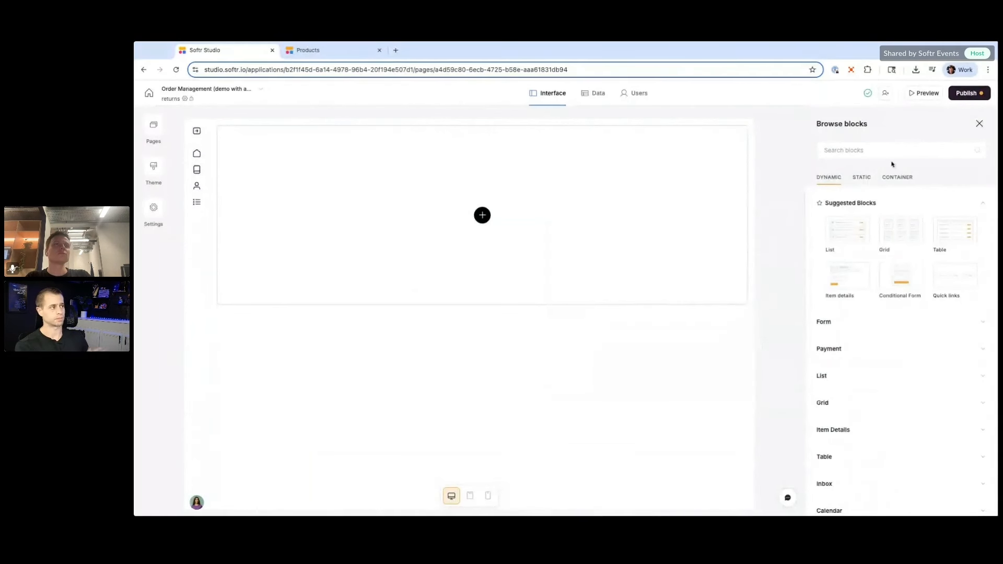
pyautogui.click(863, 180)
pyautogui.click(850, 230)
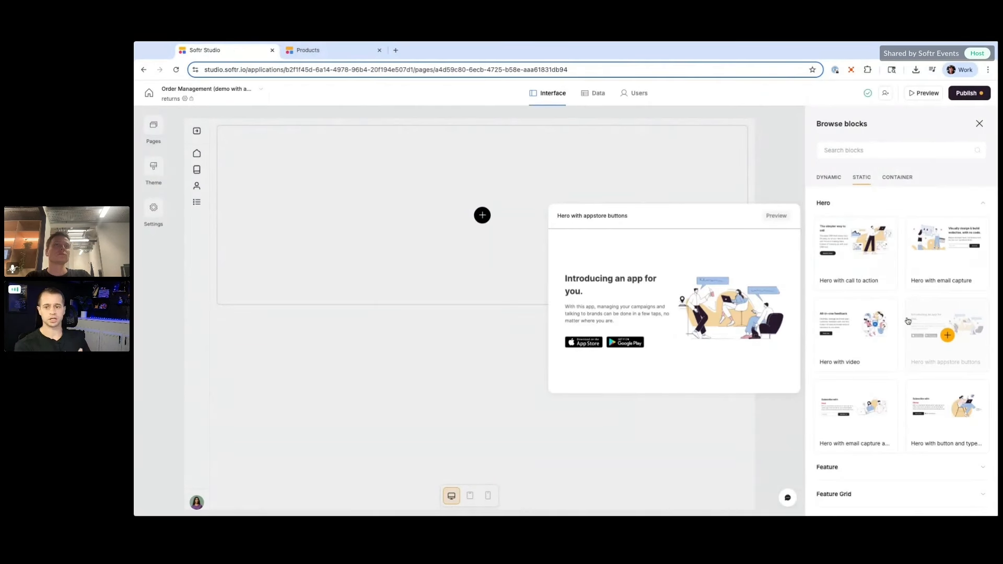
# Step: Clear the hero block's subtitle and title text and remove its illustration
pyautogui.click(856, 255)
pyautogui.hotkey('ctrl', 'a')
pyautogui.press('BackSpace')
pyautogui.click(895, 211)
pyautogui.hotkey('ctrl', 'a')
pyautogui.press('BackSpace')
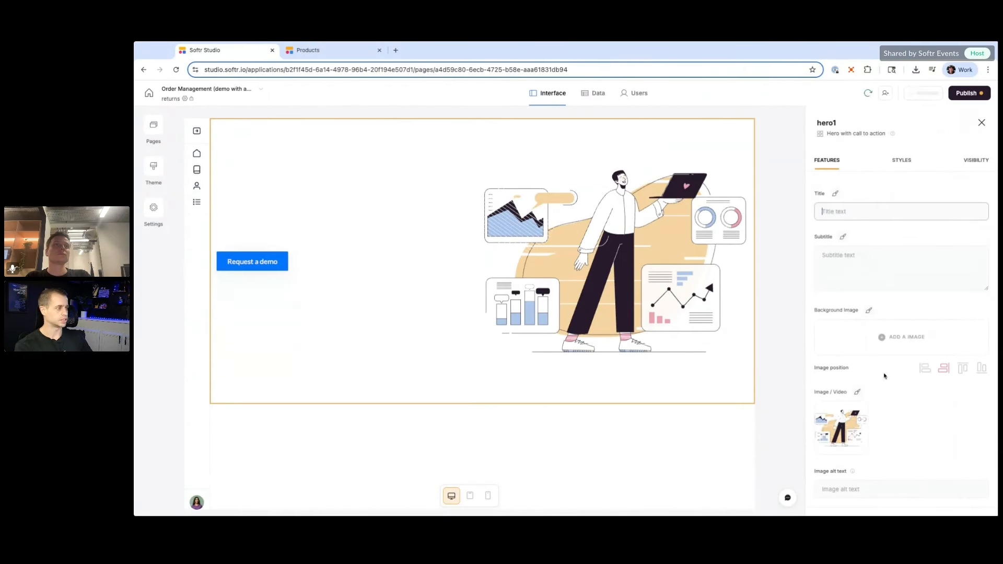
pyautogui.click(862, 417)
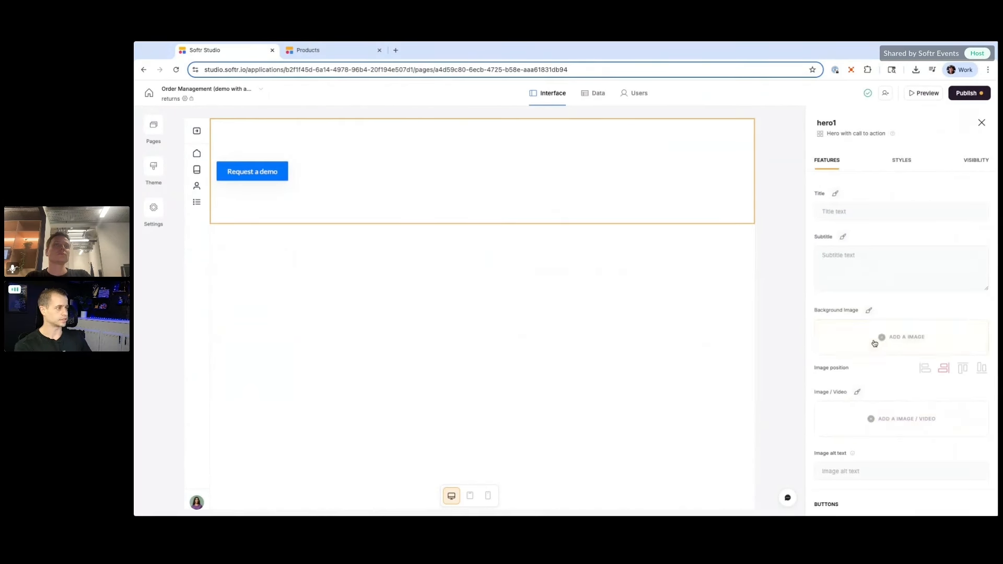
# Step: Set an office desk photo from an "office stock" stock photo search as the hero's background, and remove the Request a demo button
pyautogui.click(874, 343)
pyautogui.click(454, 199)
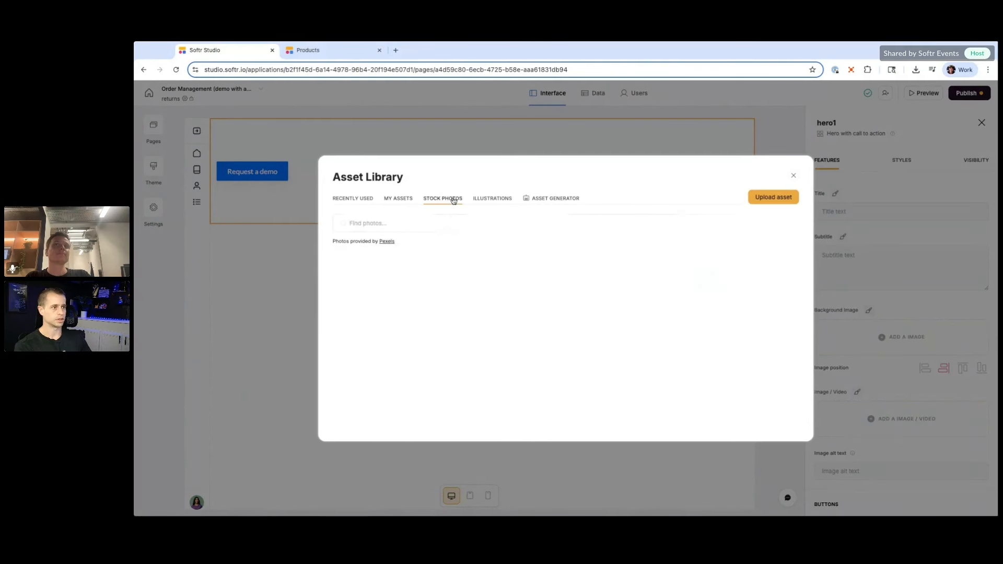
pyautogui.click(447, 228)
pyautogui.write('office stock')
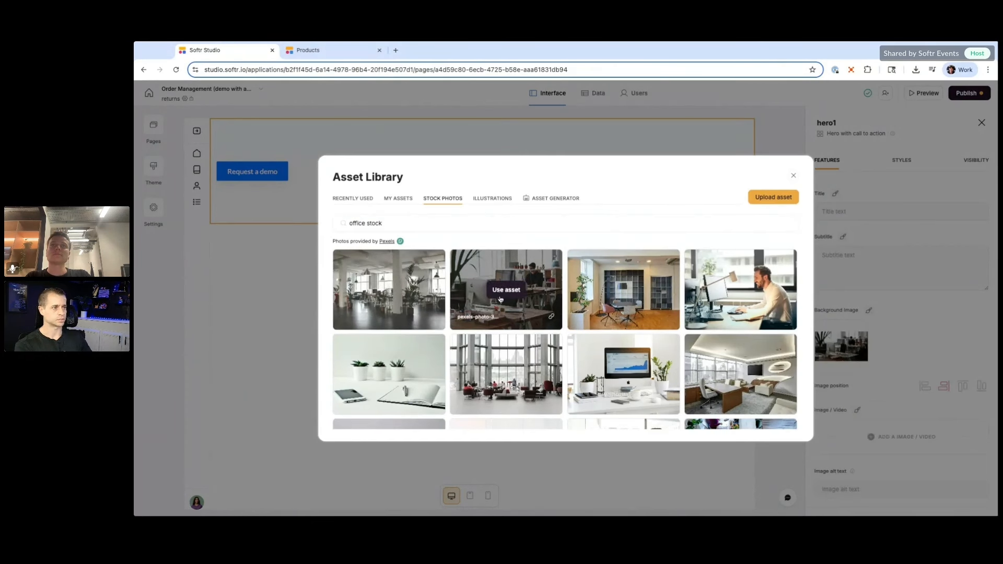
pyautogui.click(501, 294)
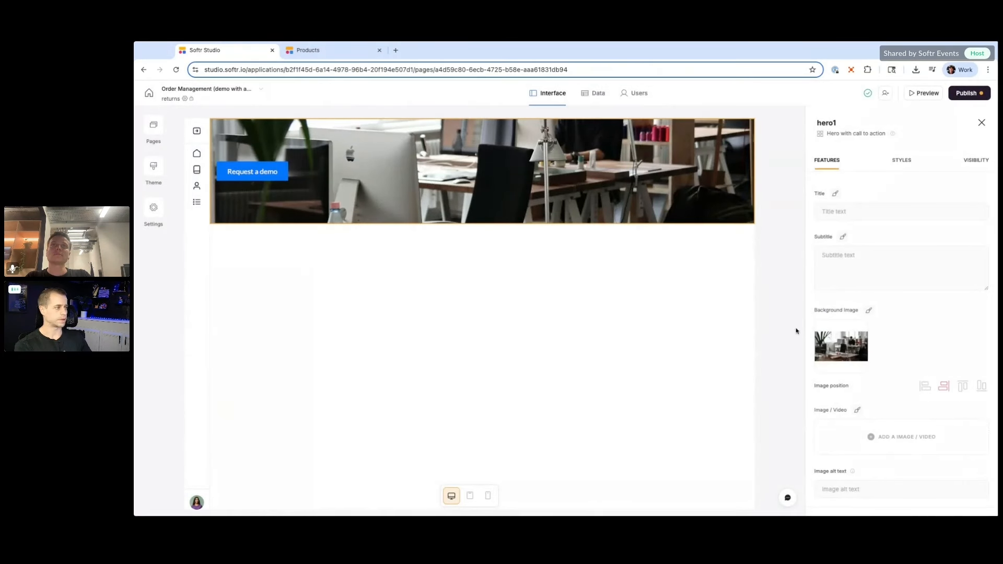
pyautogui.scroll(-4, 867, 330)
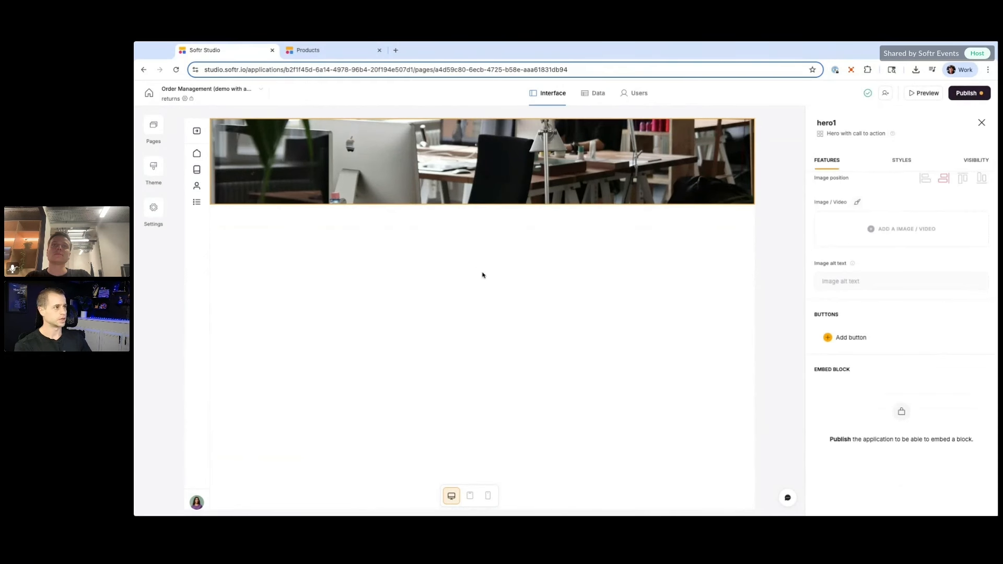
# Step: Add a dynamic List block directly below the hero block on the returns page
pyautogui.click(482, 205)
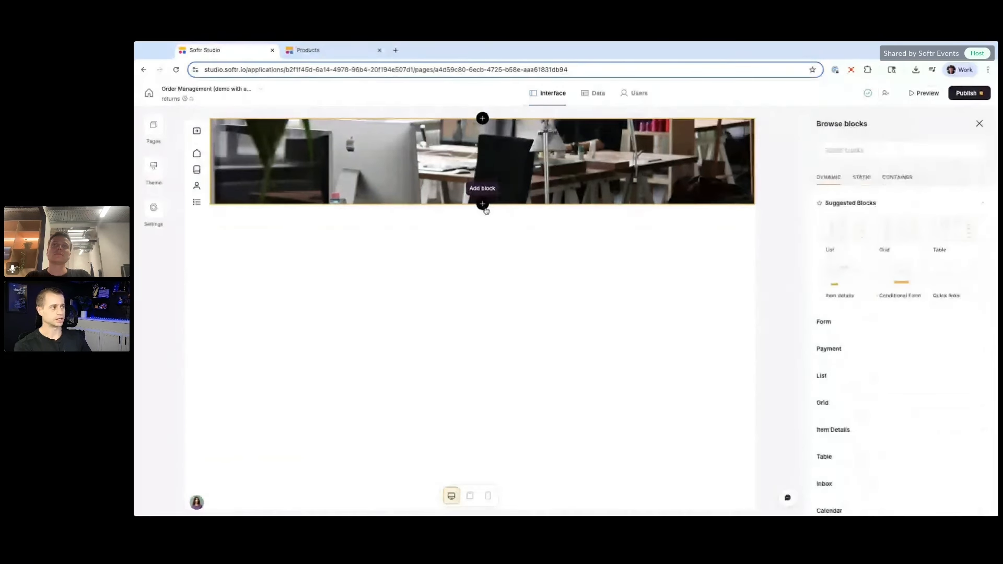
pyautogui.moveTo(833, 232)
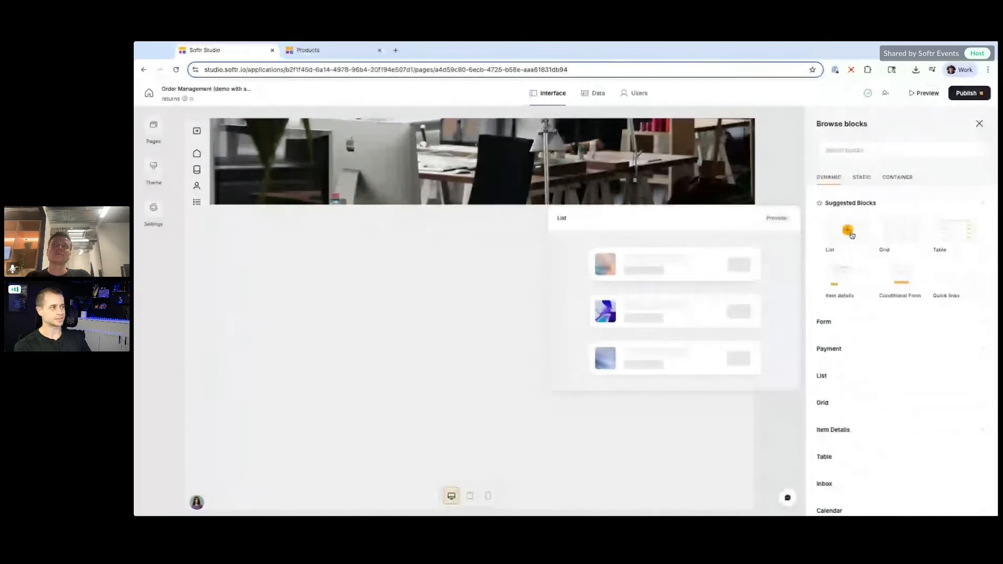
pyautogui.moveTo(887, 237)
pyautogui.click(846, 230)
pyautogui.scroll(-1, 437, 261)
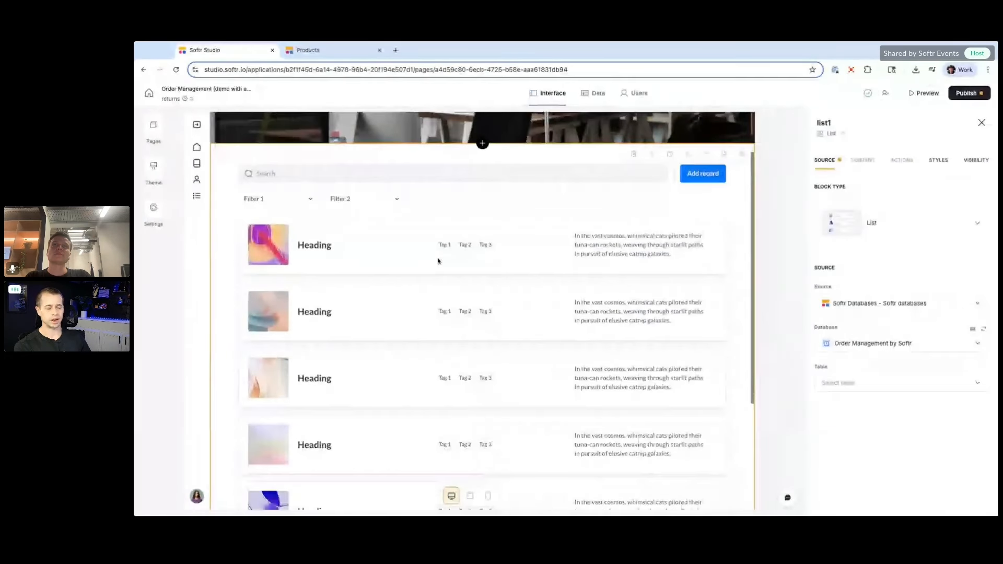
pyautogui.scroll(1, 438, 261)
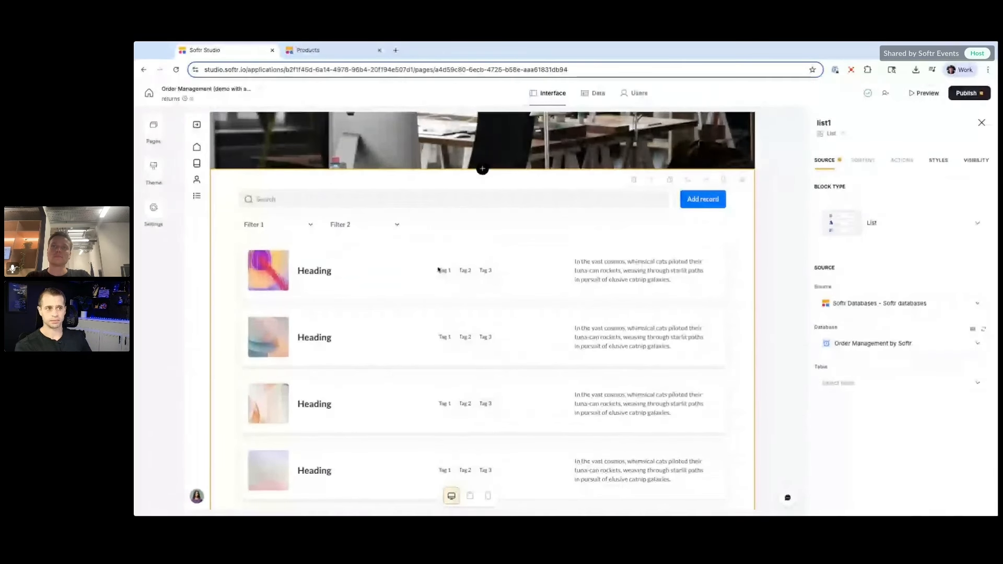
# Step: Change the list block's type to Table and connect it to the Returns table of the Order Management database
pyautogui.click(913, 228)
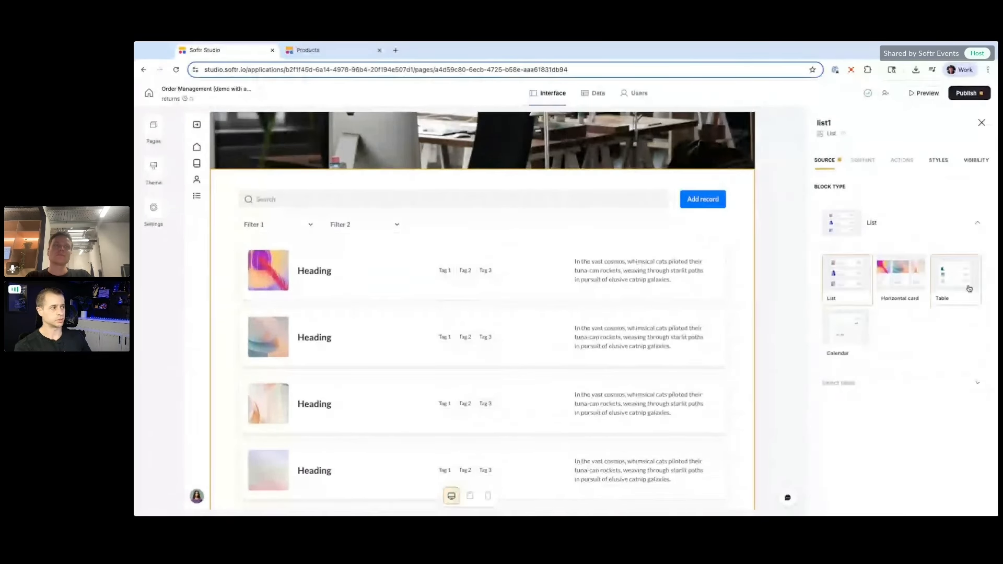
pyautogui.click(970, 289)
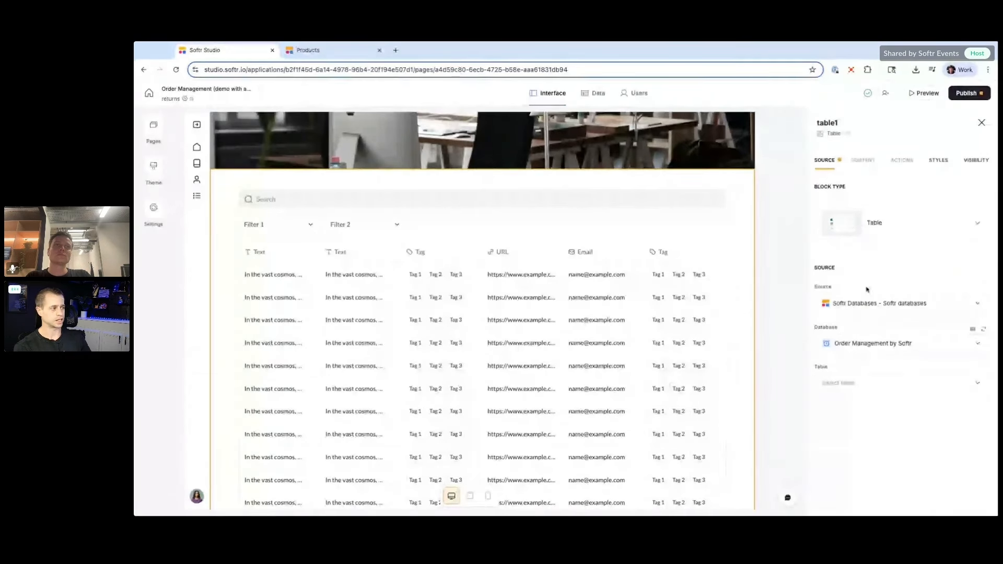
pyautogui.click(852, 382)
pyautogui.click(851, 361)
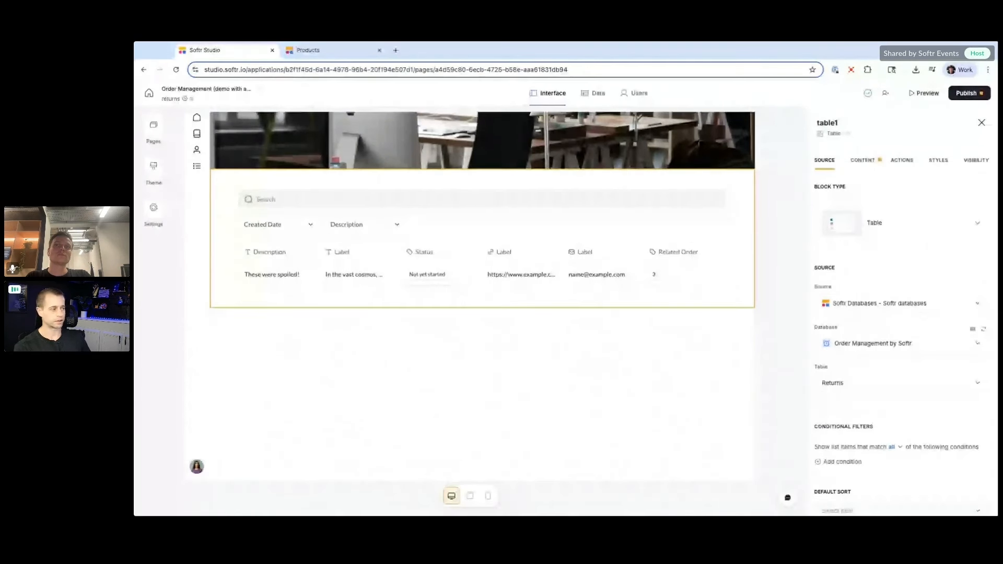
pyautogui.scroll(-1, 847, 324)
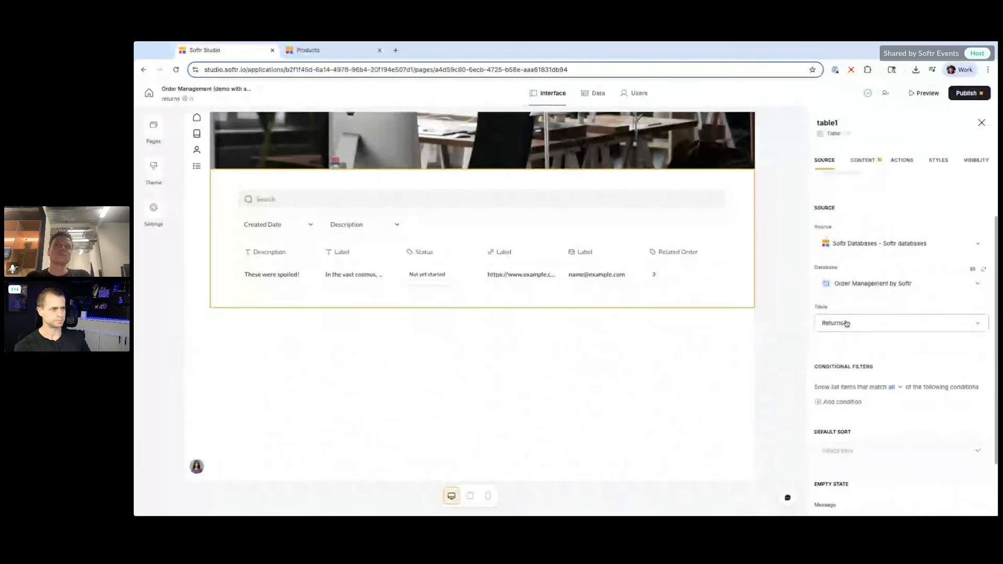
pyautogui.scroll(-1, 838, 337)
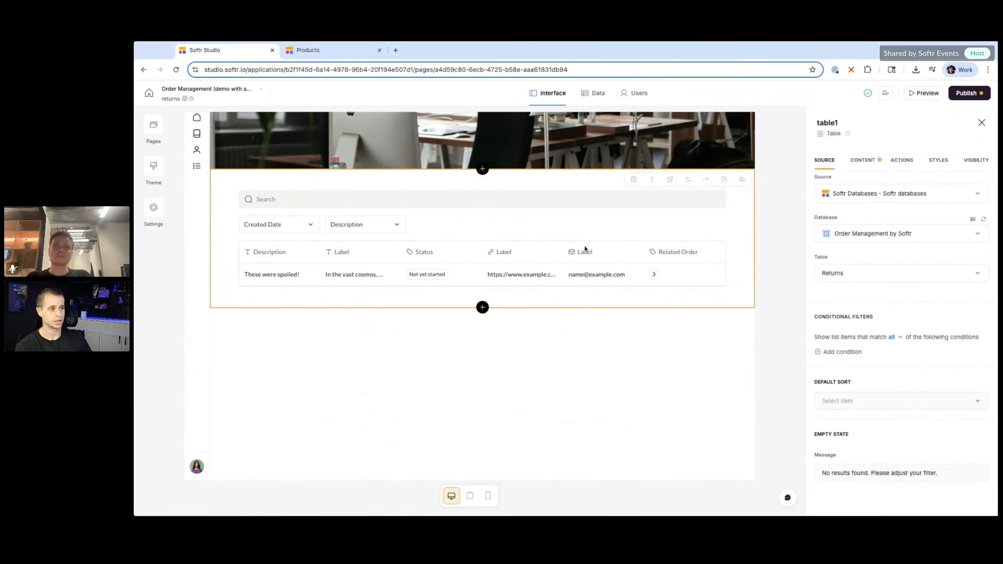
# Step: Move the Description field below the unmapped Text field, and give the table block the title Returns with an empty subtitle
pyautogui.click(863, 161)
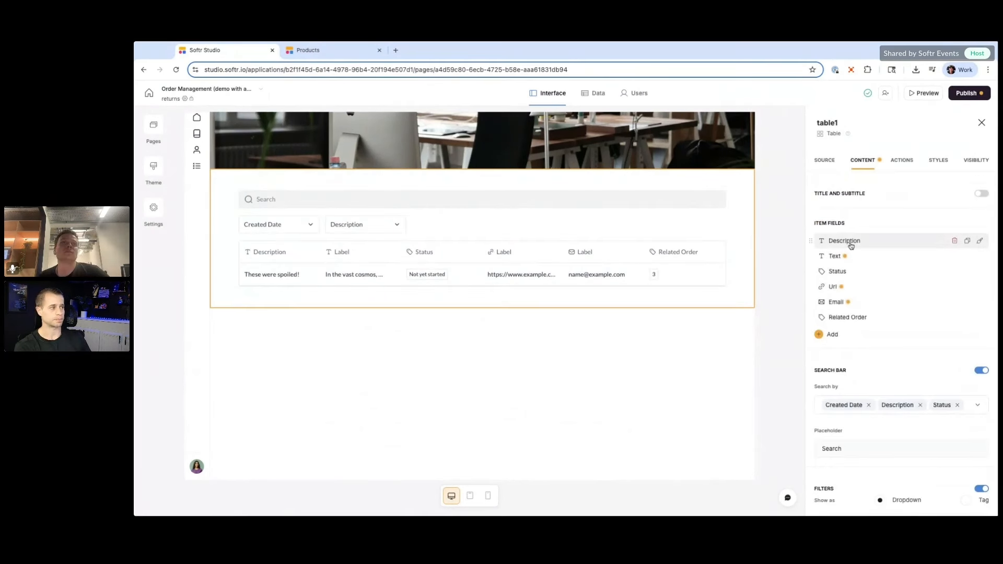
pyautogui.moveTo(823, 236); pyautogui.dragTo(818, 258)
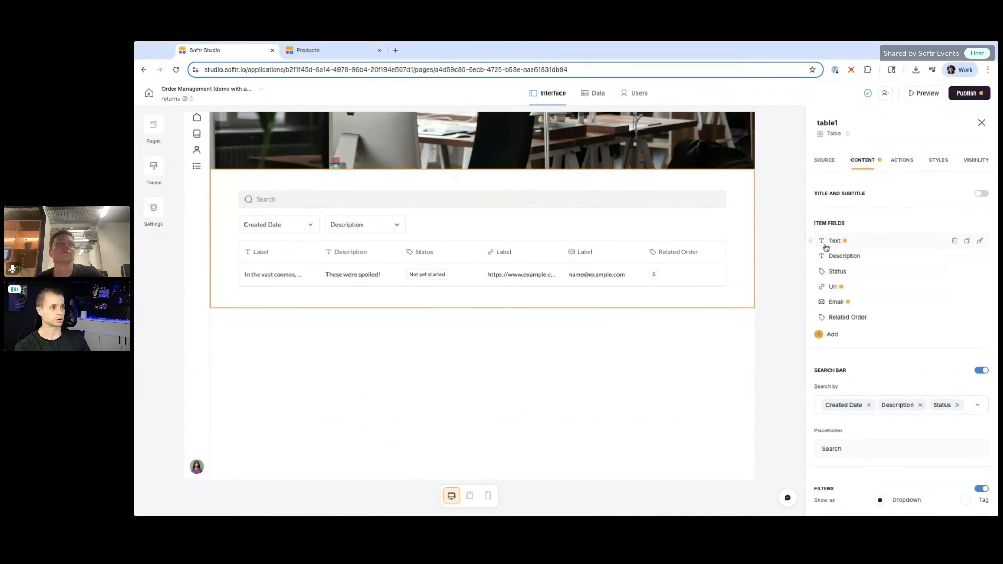
pyautogui.click(981, 193)
pyautogui.tripleClick(876, 228)
pyautogui.write('Re')
pyautogui.press('Tab')
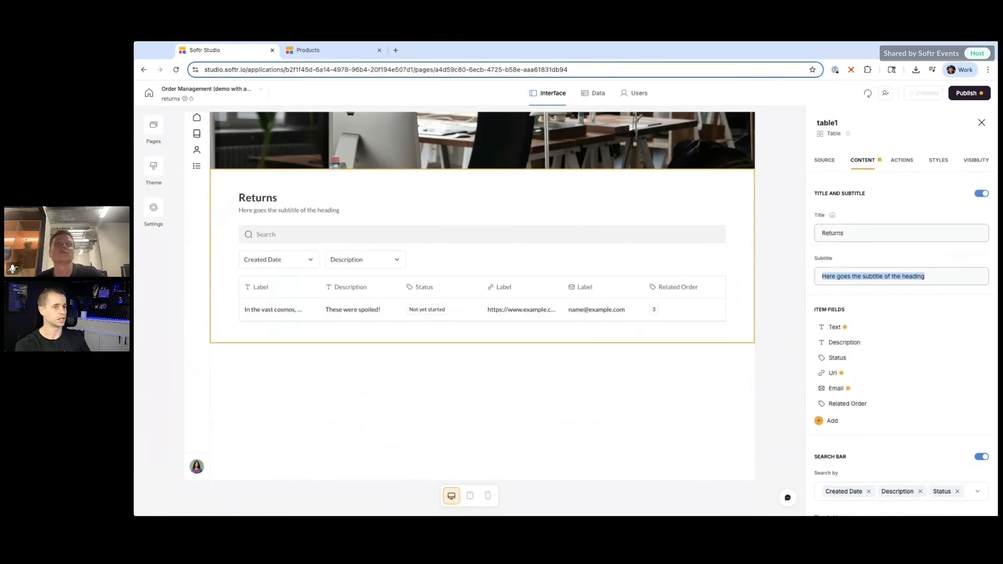
pyautogui.press('BackSpace')
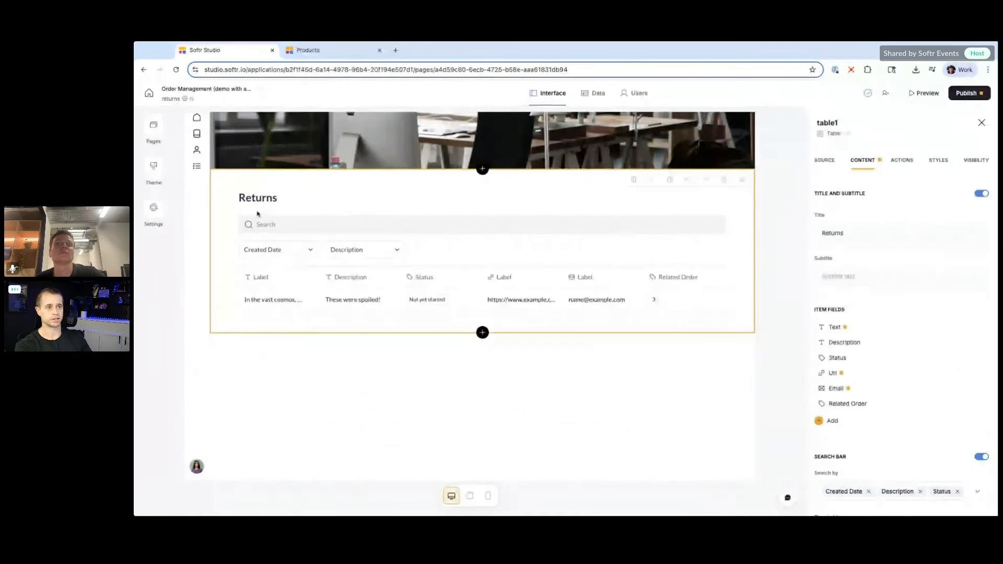
# Step: Map the first Text field to Created Date, label it Created Date, and remove its column icon
pyautogui.scroll(-1, 876, 291)
pyautogui.click(836, 314)
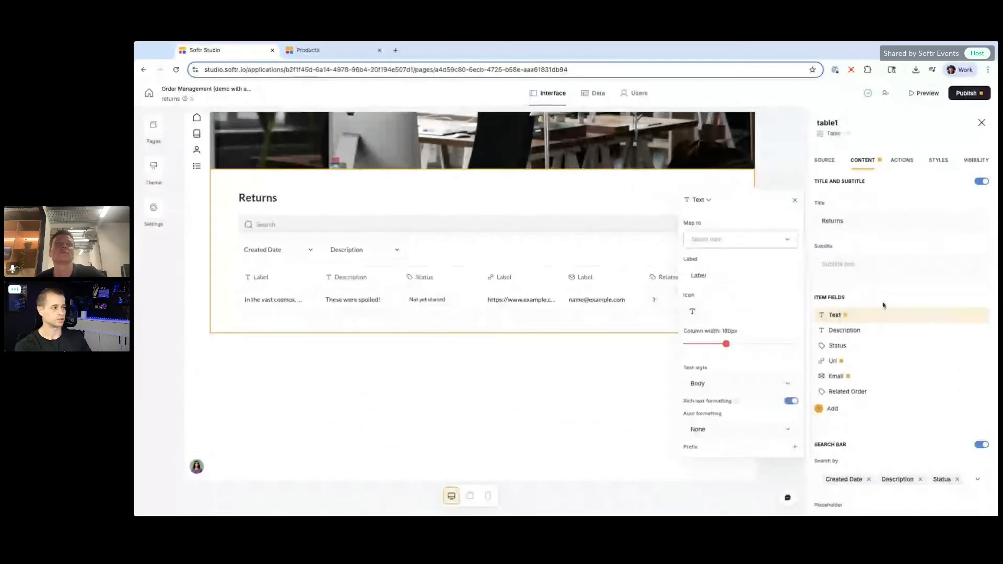
pyautogui.scroll(-1, 884, 305)
pyautogui.click(734, 201)
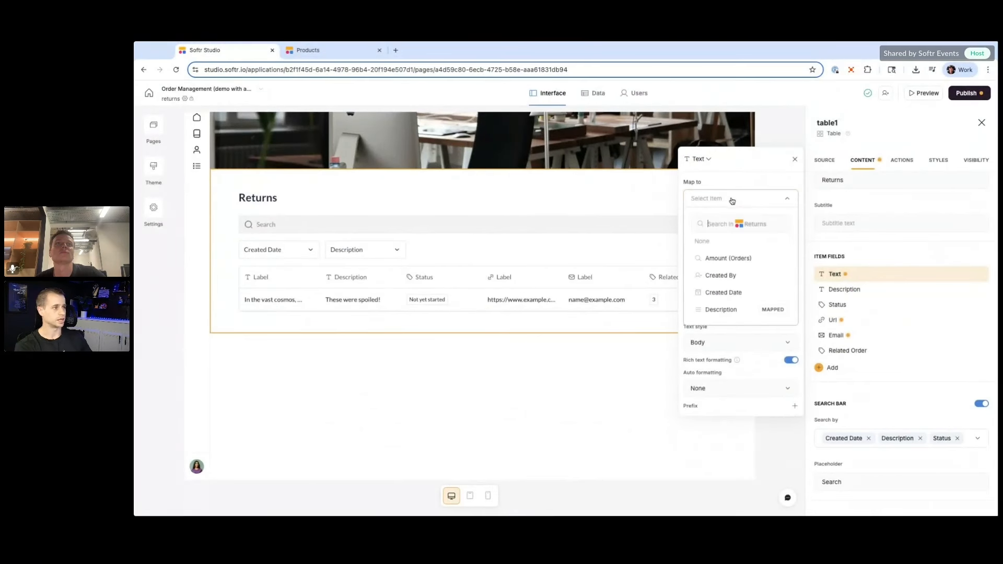
pyautogui.scroll(-4, 733, 276)
pyautogui.scroll(3, 733, 276)
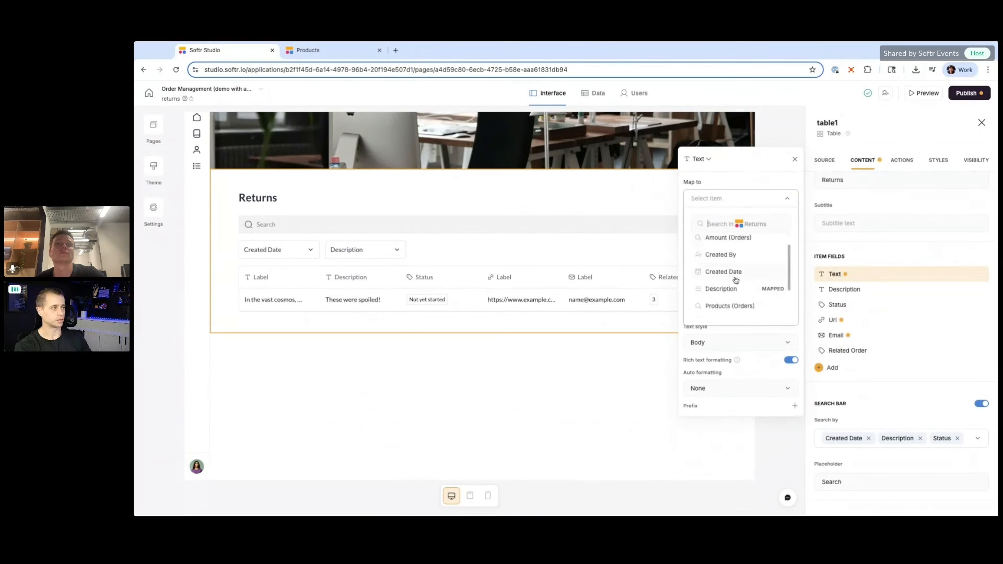
pyautogui.click(730, 273)
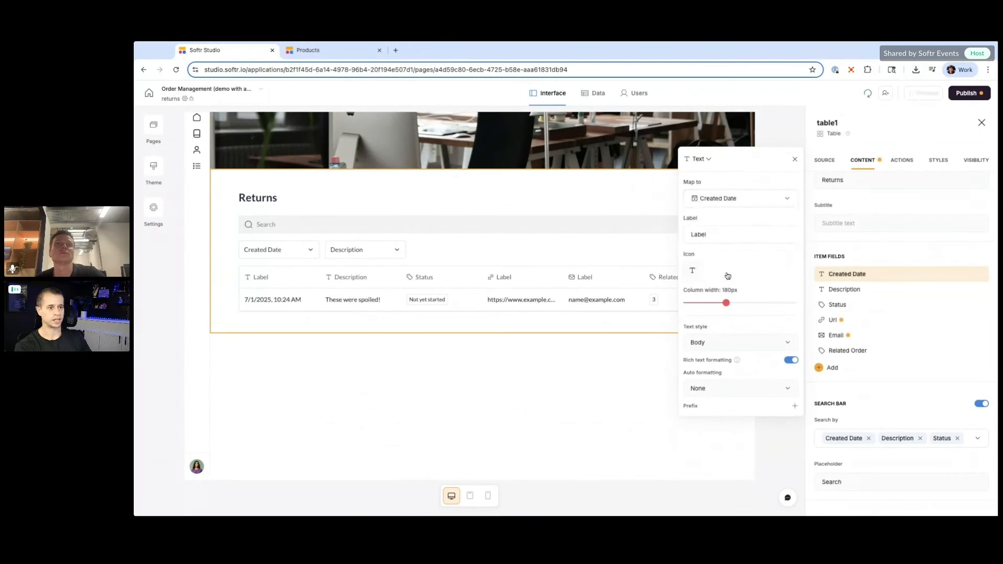
pyautogui.click(715, 235)
pyautogui.write('Created Date')
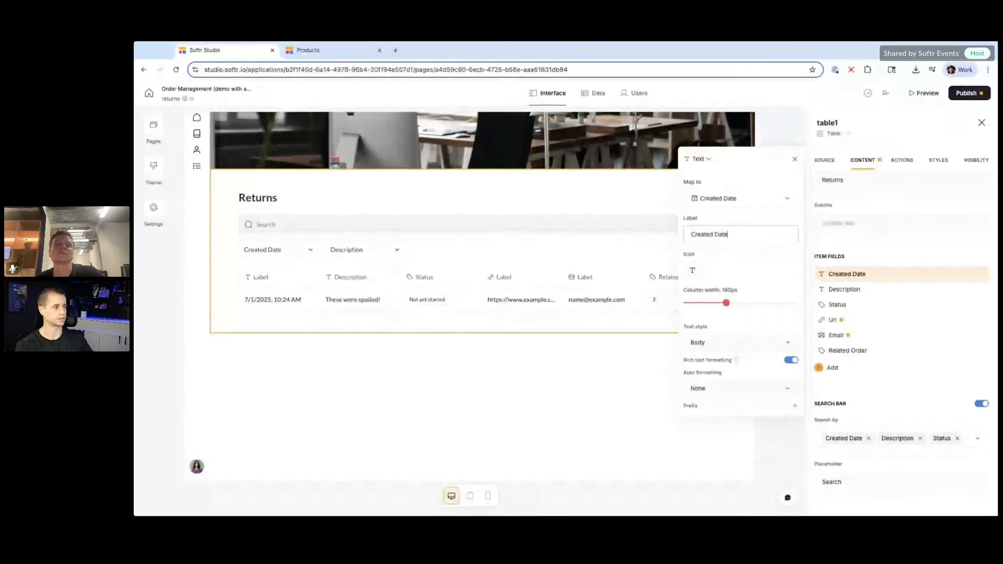
pyautogui.click(692, 270)
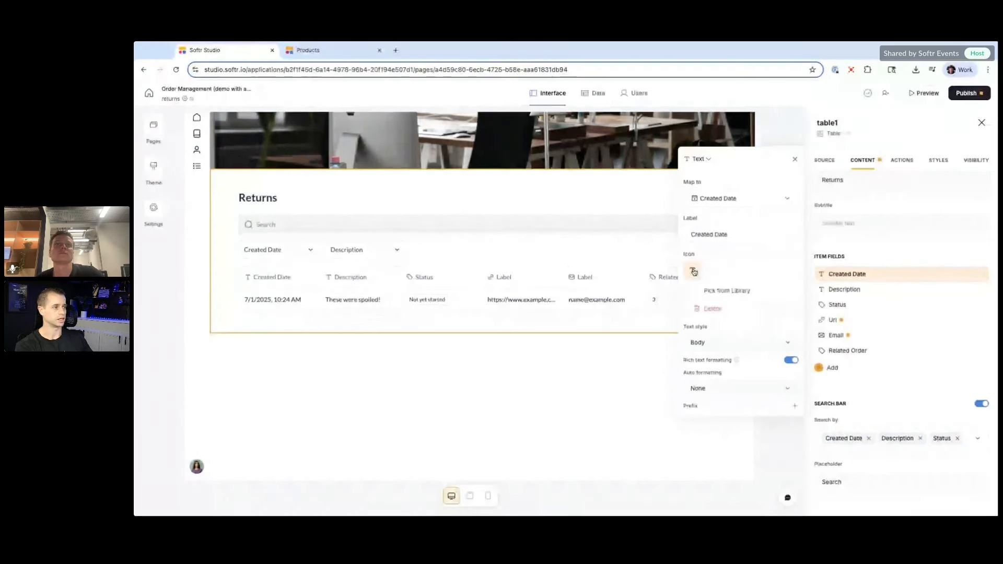
pyautogui.click(712, 309)
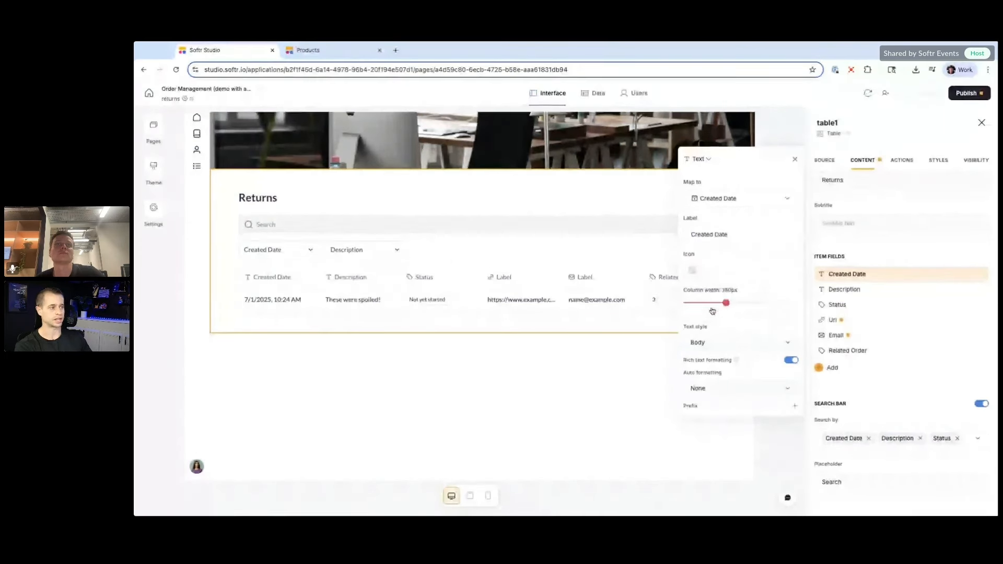
# Step: Widen the Description column to 292px
pyautogui.click(859, 292)
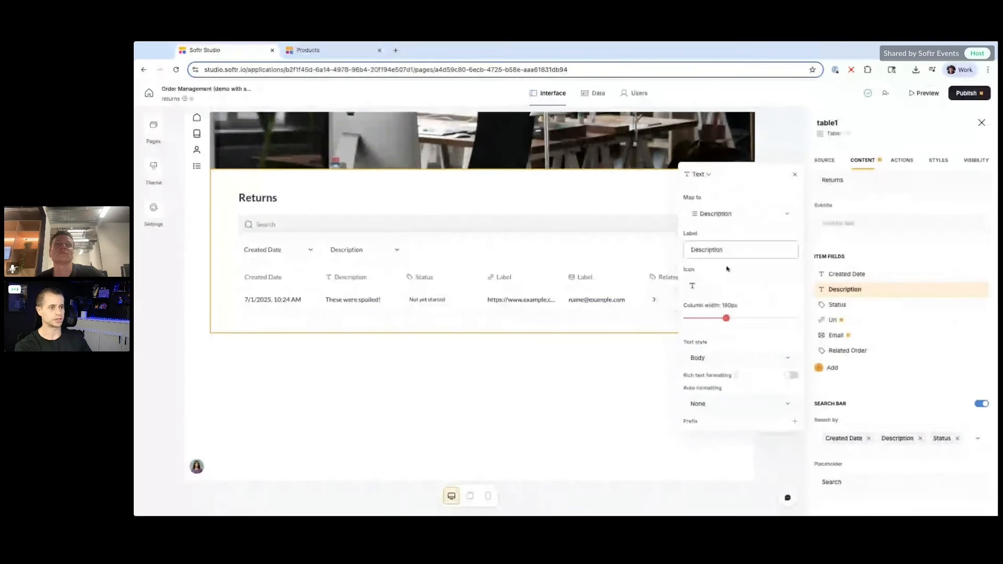
pyautogui.scroll(-1, 736, 291)
pyautogui.moveTo(725, 283); pyautogui.dragTo(762, 284)
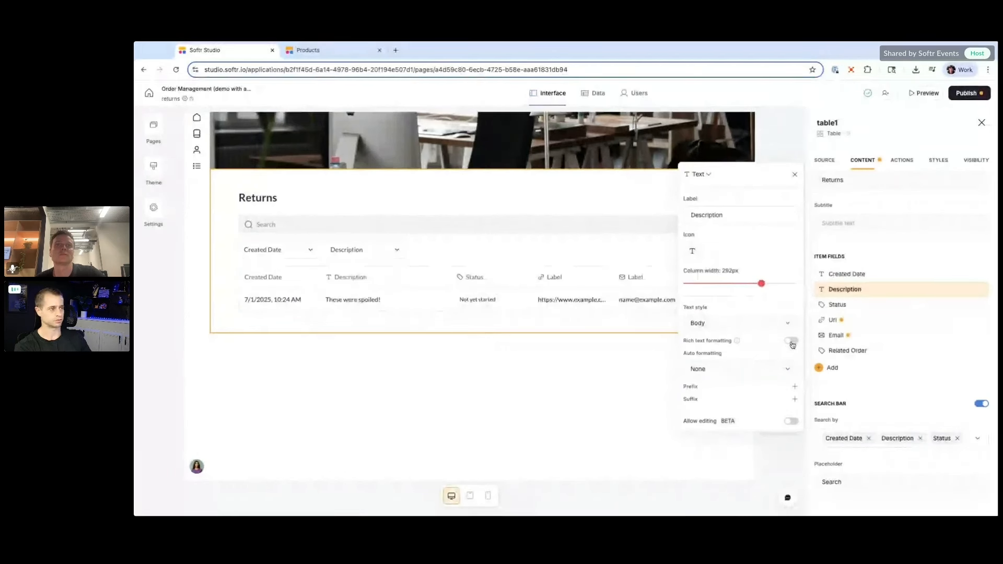
# Step: Switch the Status field's type to Text and back to Tag, and remove its column icon
pyautogui.click(841, 306)
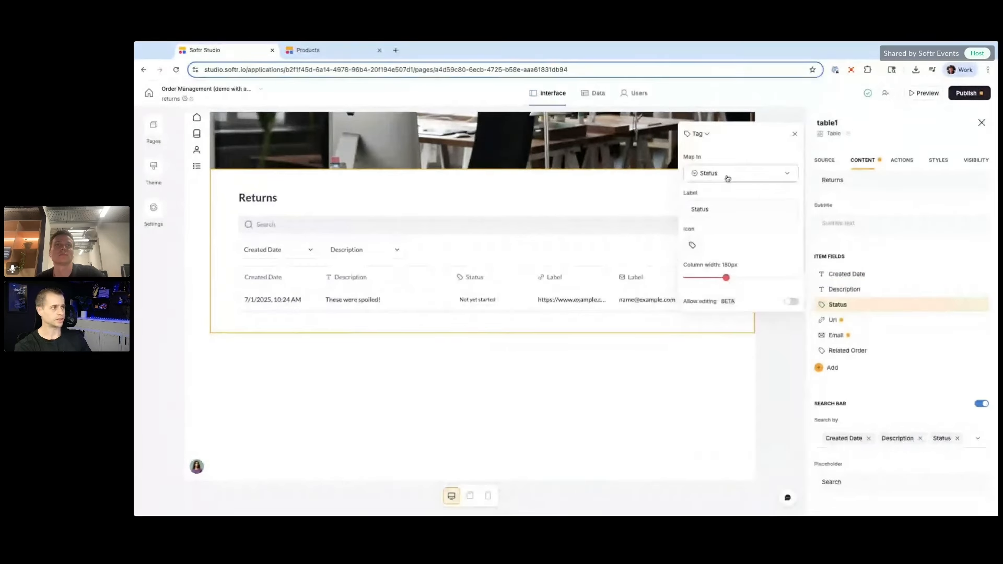
pyautogui.click(705, 135)
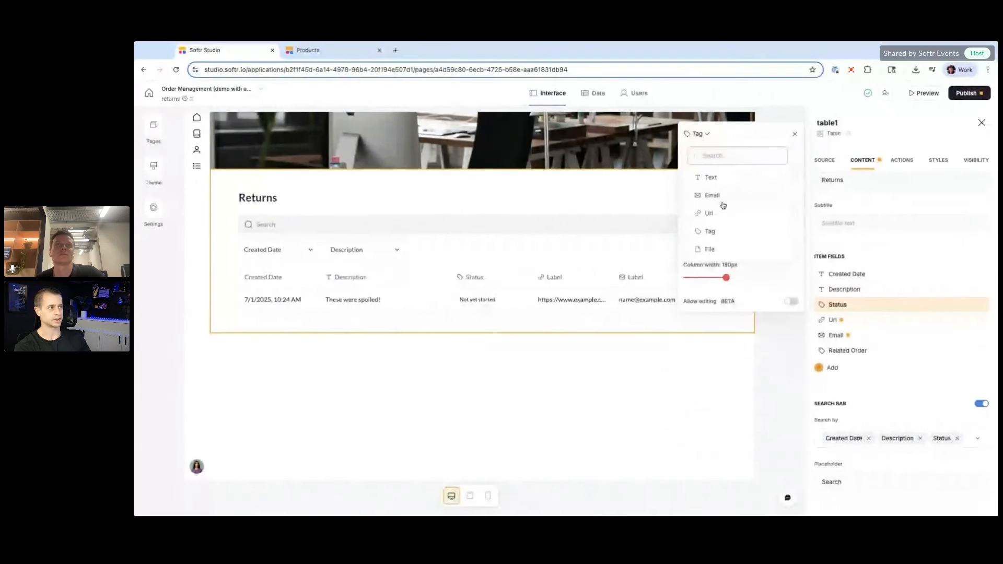
pyautogui.click(709, 177)
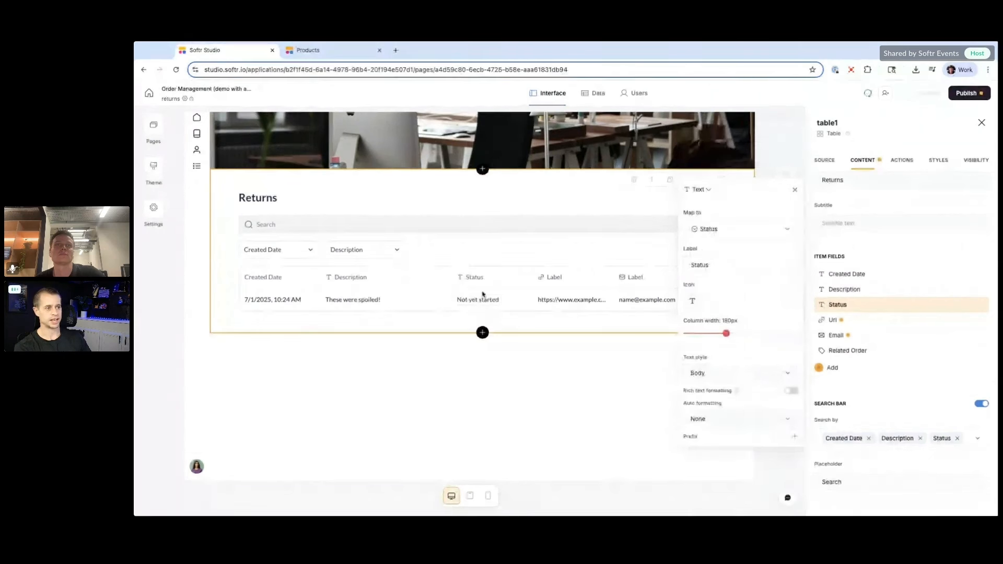
pyautogui.click(699, 189)
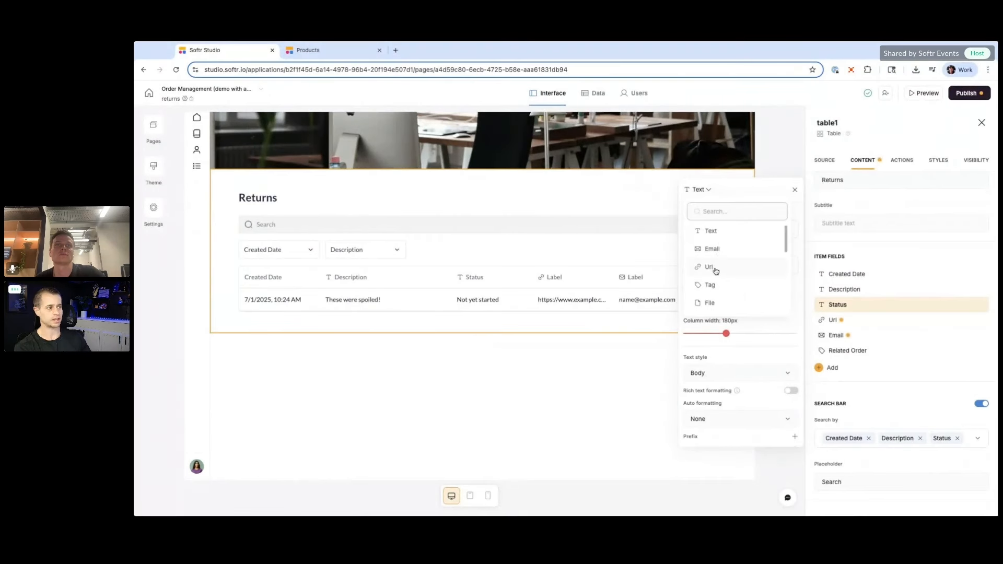
pyautogui.click(710, 285)
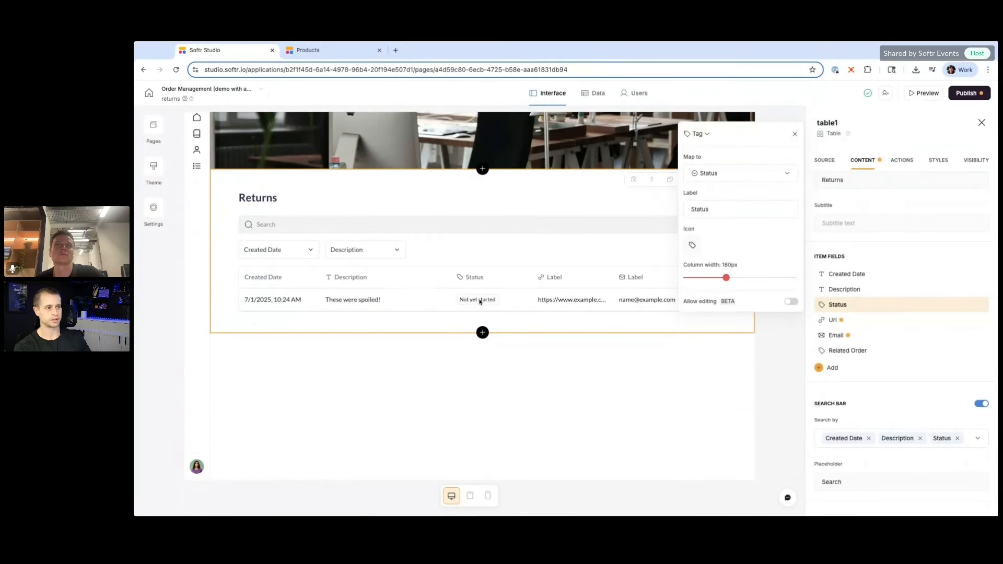
pyautogui.click(692, 245)
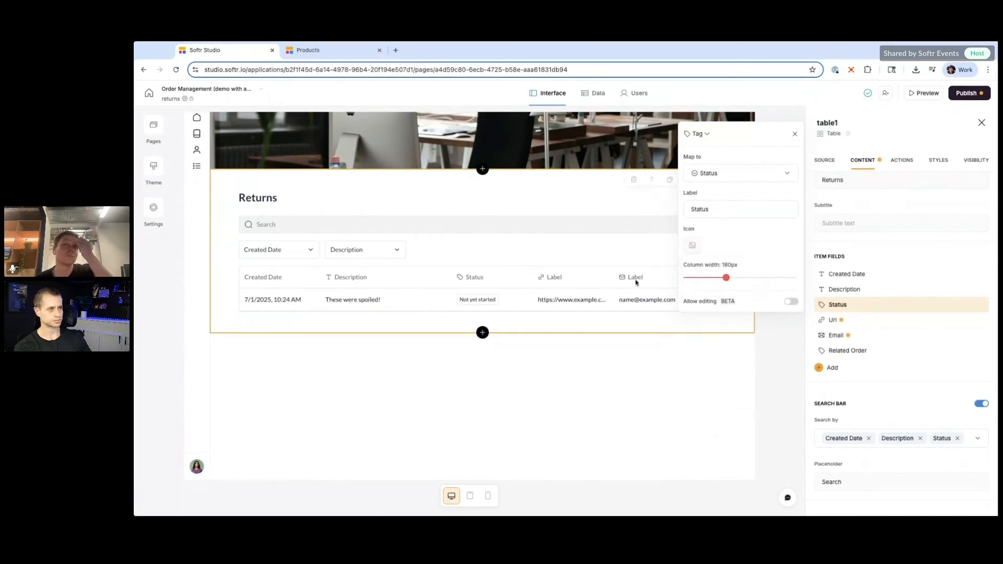
# Step: Map the Url item field to the Supplier field of the Returns table
pyautogui.click(861, 321)
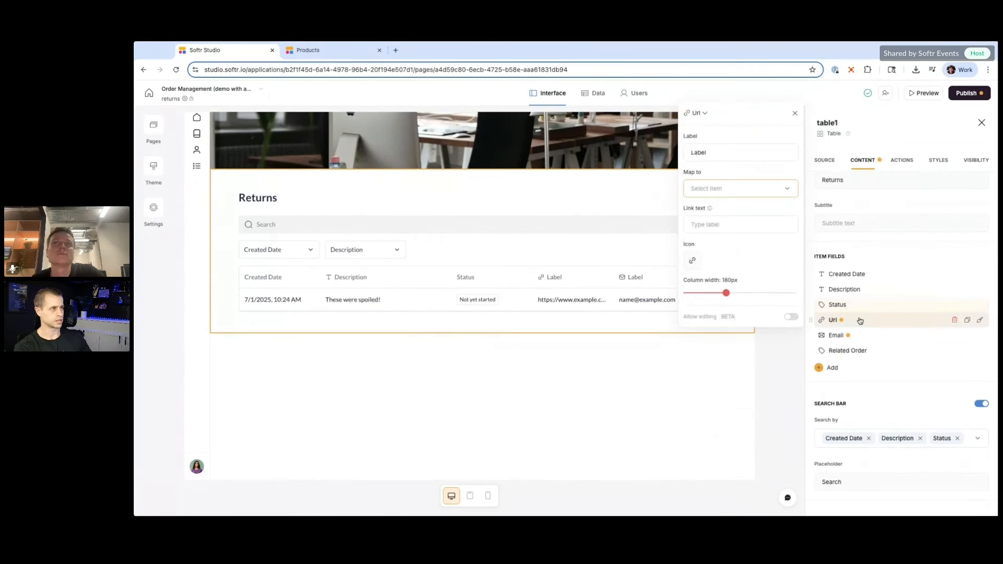
pyautogui.click(722, 188)
pyautogui.scroll(-3, 729, 260)
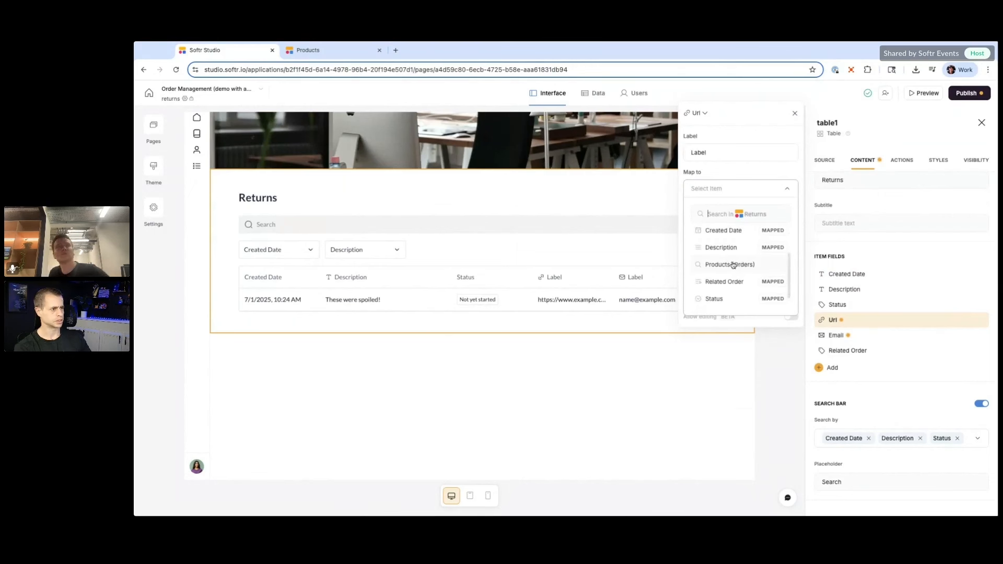
pyautogui.scroll(-1, 734, 265)
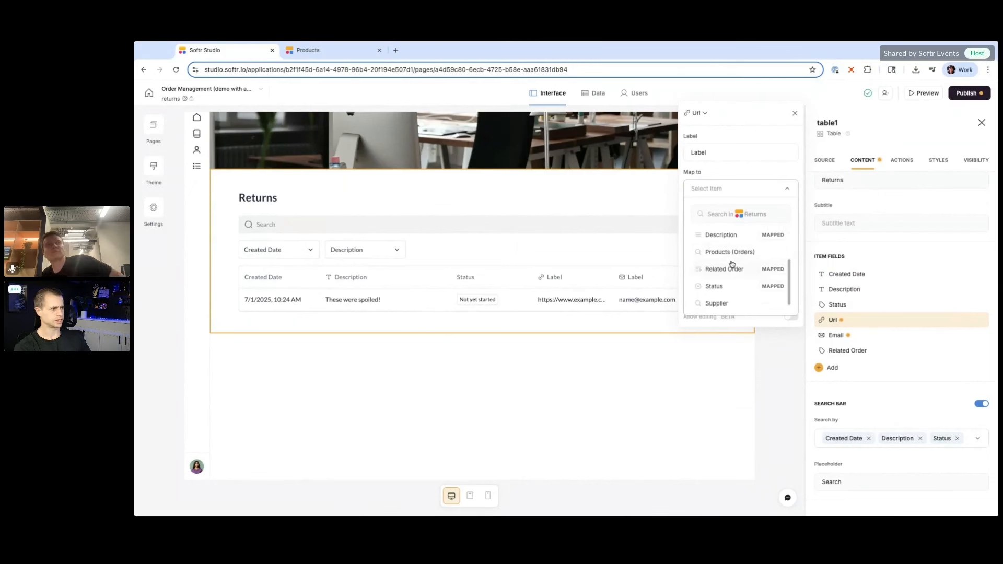
pyautogui.click(720, 299)
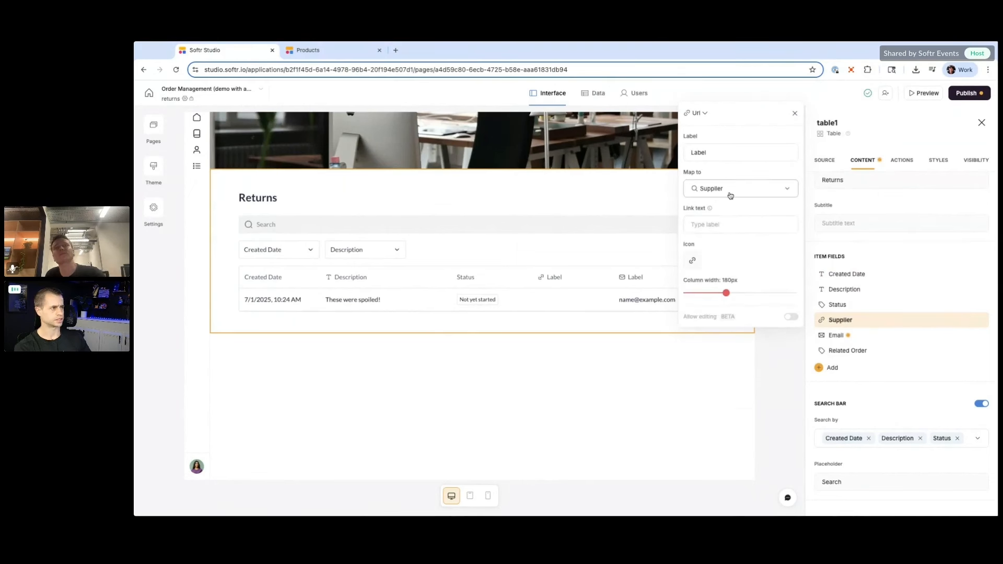
# Step: Display the Supplier field as a Tag labelled Supplier, with the column narrowed to 152px
pyautogui.click(696, 113)
pyautogui.write('ta')
pyautogui.click(716, 159)
pyautogui.doubleClick(714, 219)
pyautogui.write('Supplier')
pyautogui.moveTo(726, 293); pyautogui.dragTo(712, 296)
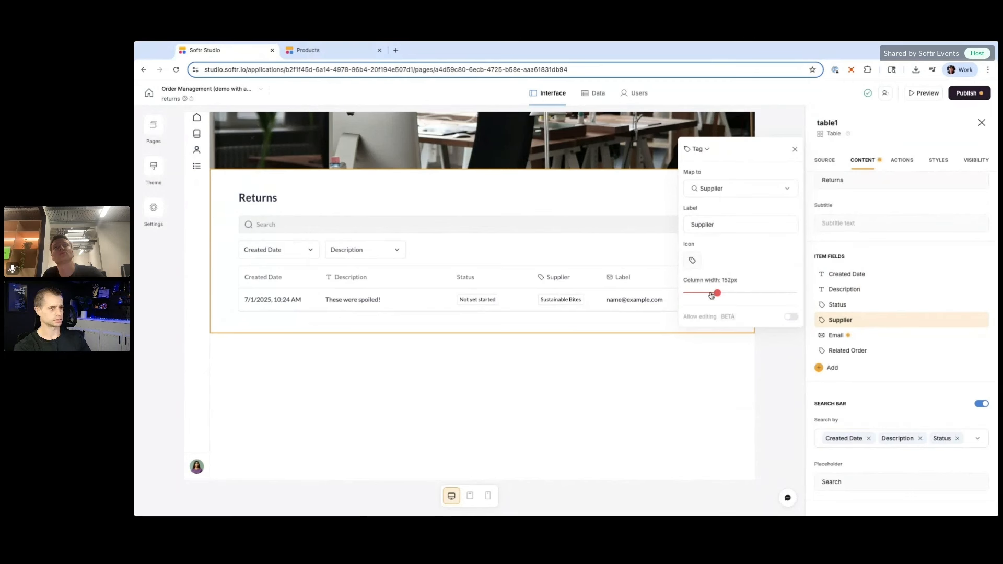
# Step: Map the Email item field to the Products (Orders) field
pyautogui.click(838, 335)
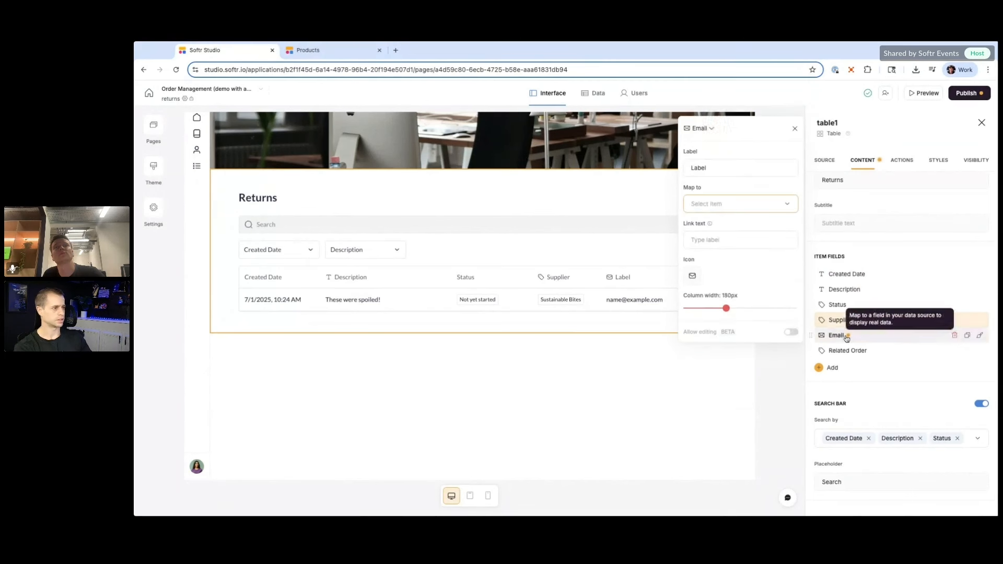
pyautogui.click(730, 205)
pyautogui.scroll(-3, 720, 280)
pyautogui.click(720, 278)
# Step: Label the Products (Orders) column Related Products
pyautogui.click(728, 168)
pyautogui.doubleClick(728, 169)
pyautogui.write('Related Products')
# Step: Change the Products (Orders) field's type from Email to Tag
pyautogui.click(710, 128)
pyautogui.write('t')
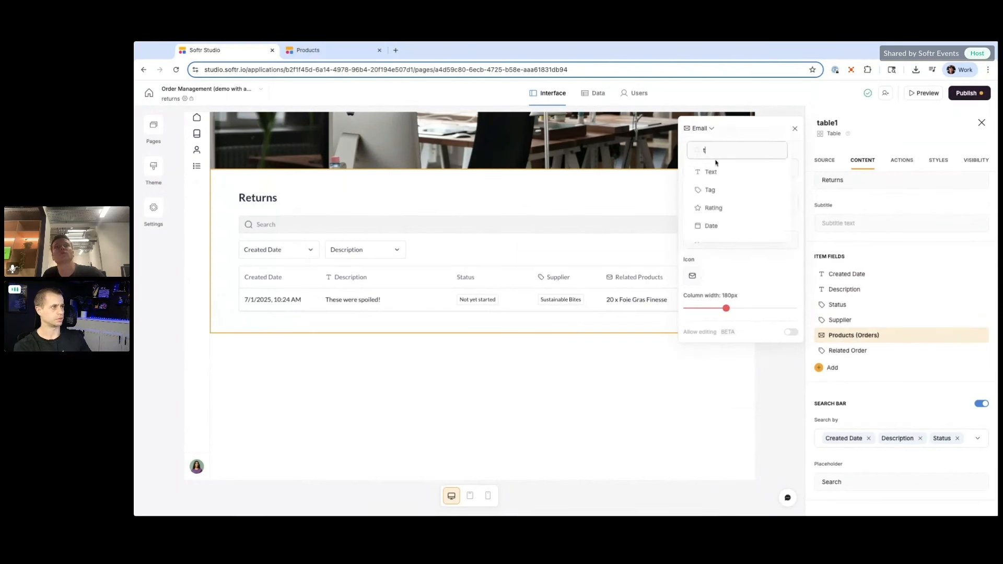
pyautogui.click(718, 193)
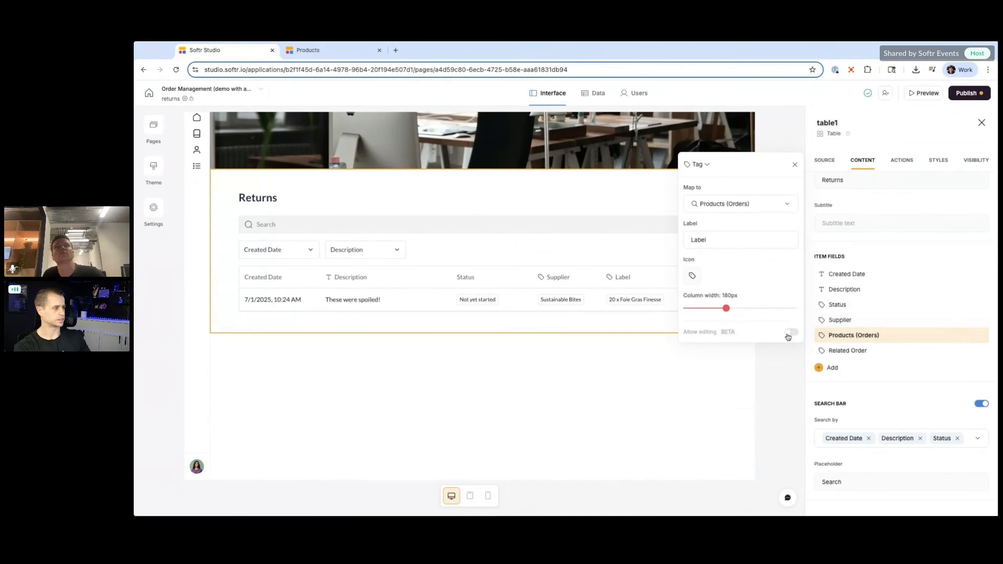
# Step: Examine the Related Order item field's label and the source fields it can be mapped to
pyautogui.click(852, 350)
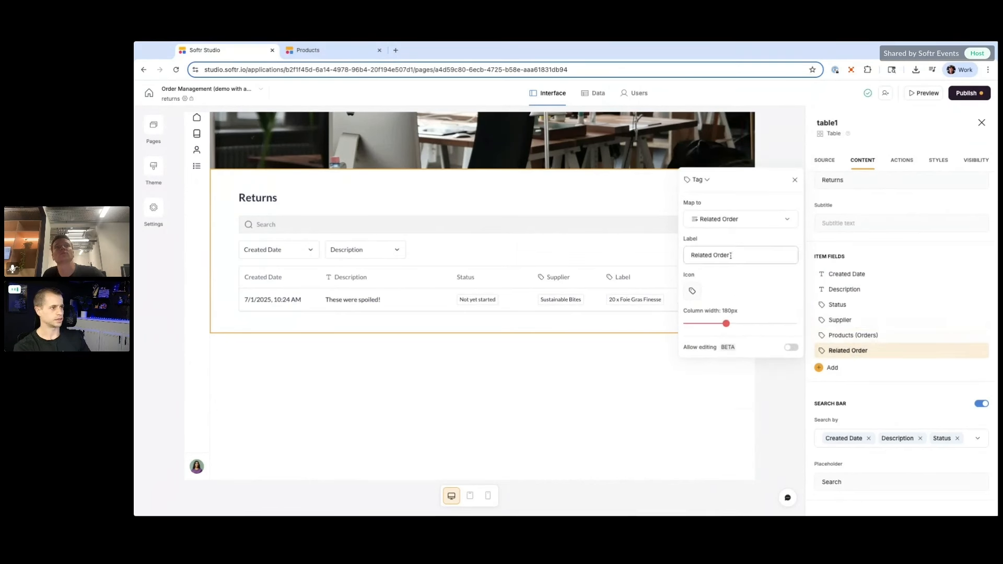
pyautogui.click(732, 219)
pyautogui.click(763, 183)
pyautogui.click(795, 181)
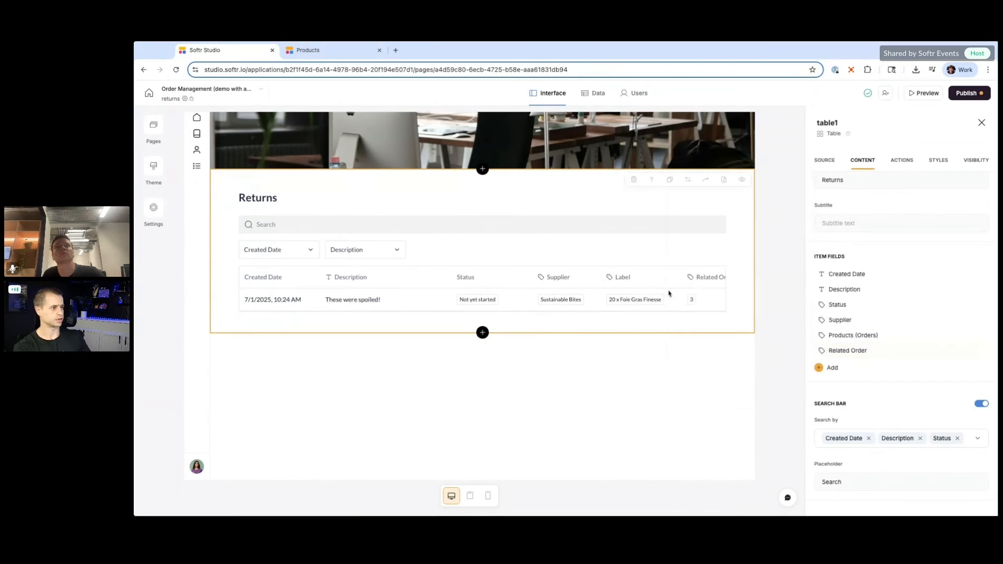
pyautogui.click(732, 219)
pyautogui.click(732, 219)
pyautogui.click(734, 219)
pyautogui.scroll(-2, 740, 274)
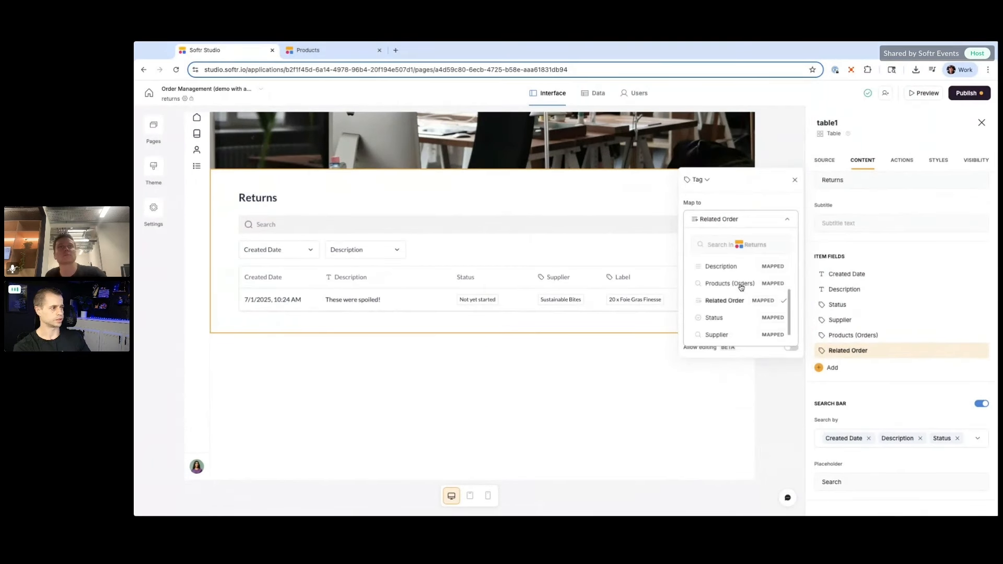
pyautogui.scroll(3, 740, 289)
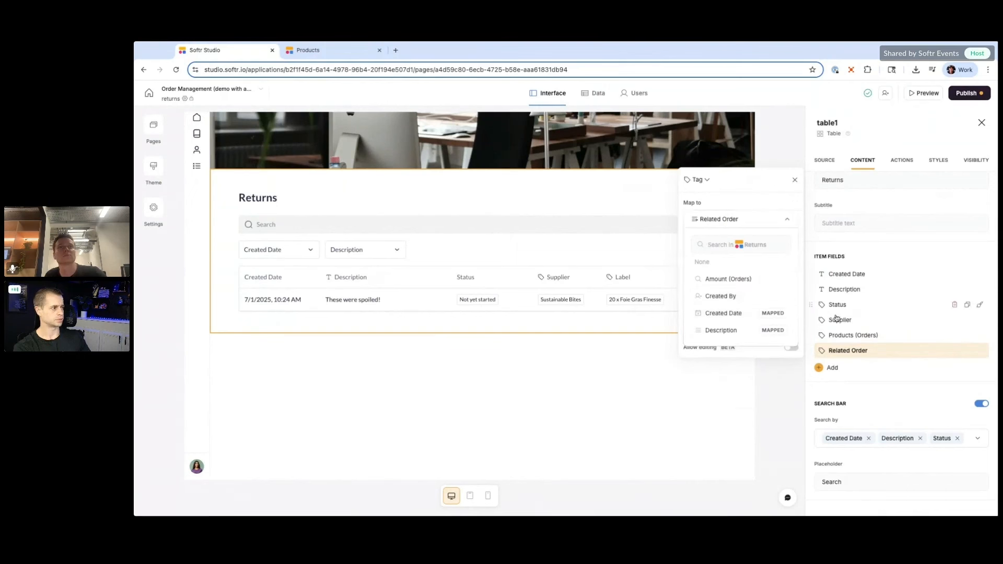
pyautogui.click(842, 351)
pyautogui.click(842, 351)
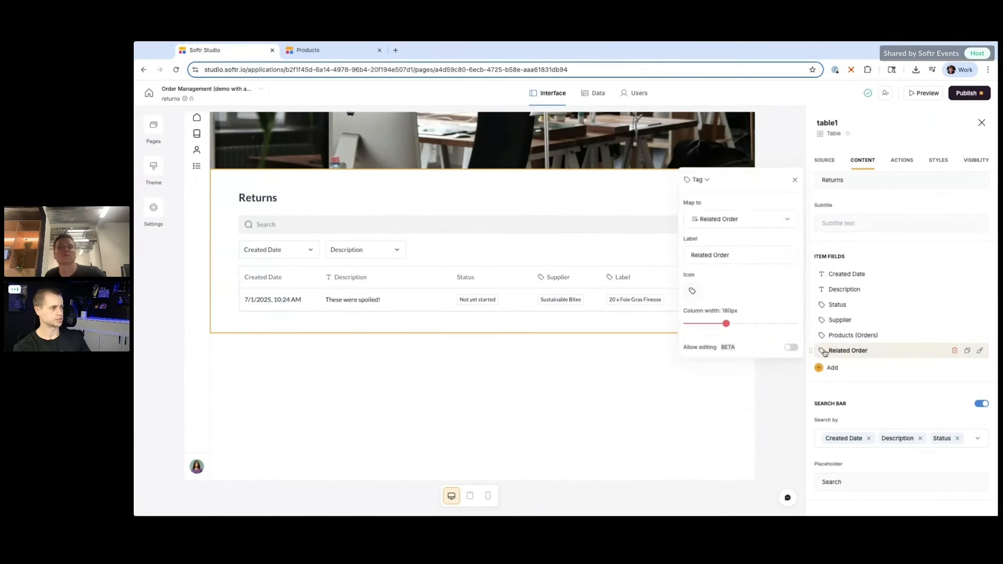
# Step: Remove the tag icons from the Products (Orders) and Supplier column headers
pyautogui.click(853, 335)
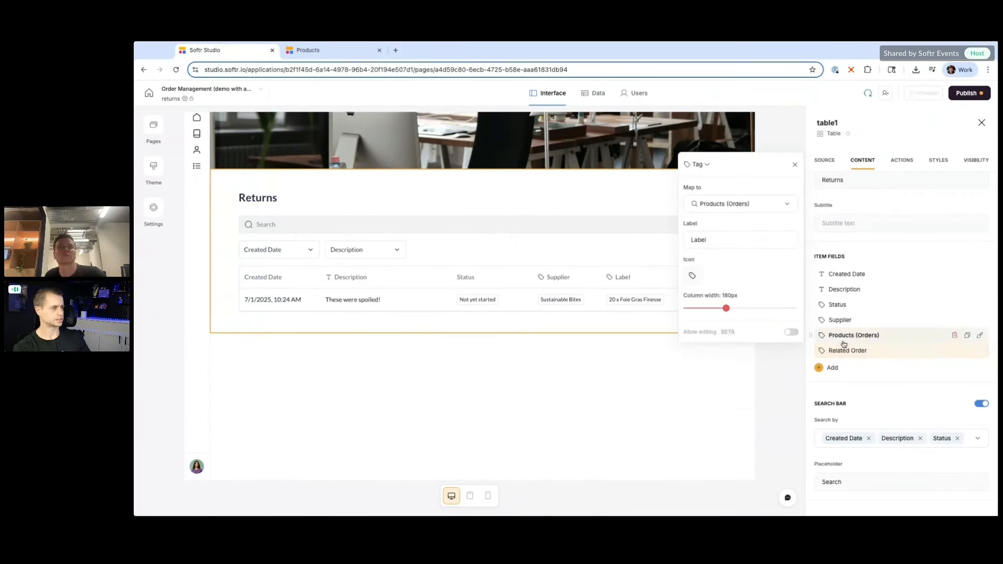
pyautogui.click(692, 275)
pyautogui.click(714, 314)
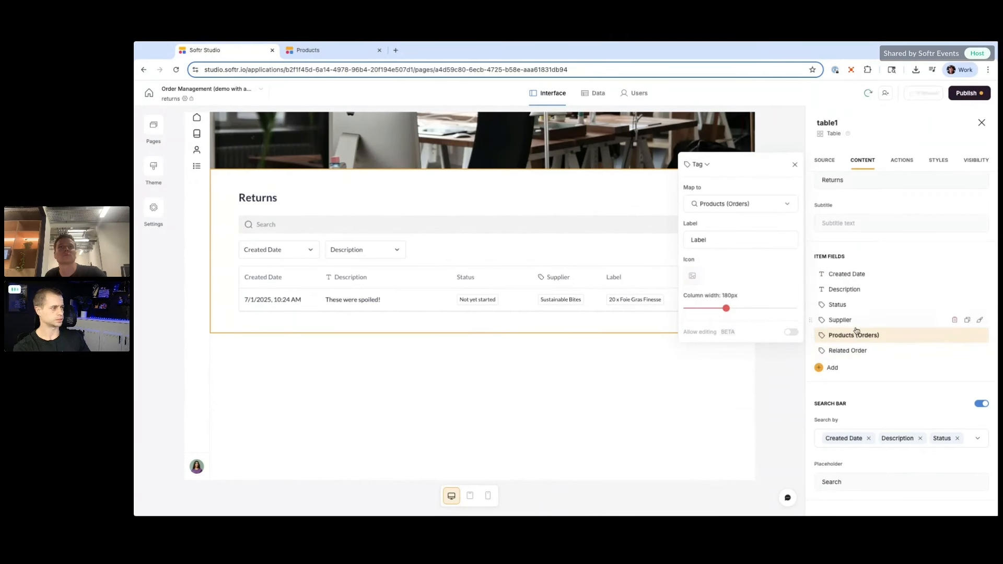
pyautogui.click(840, 320)
pyautogui.click(692, 261)
pyautogui.click(702, 302)
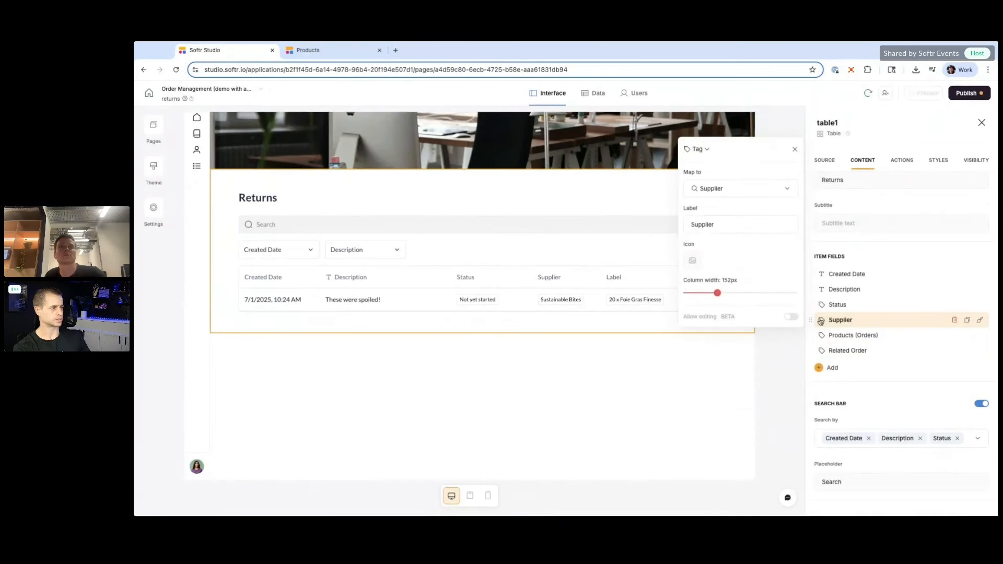
pyautogui.click(836, 305)
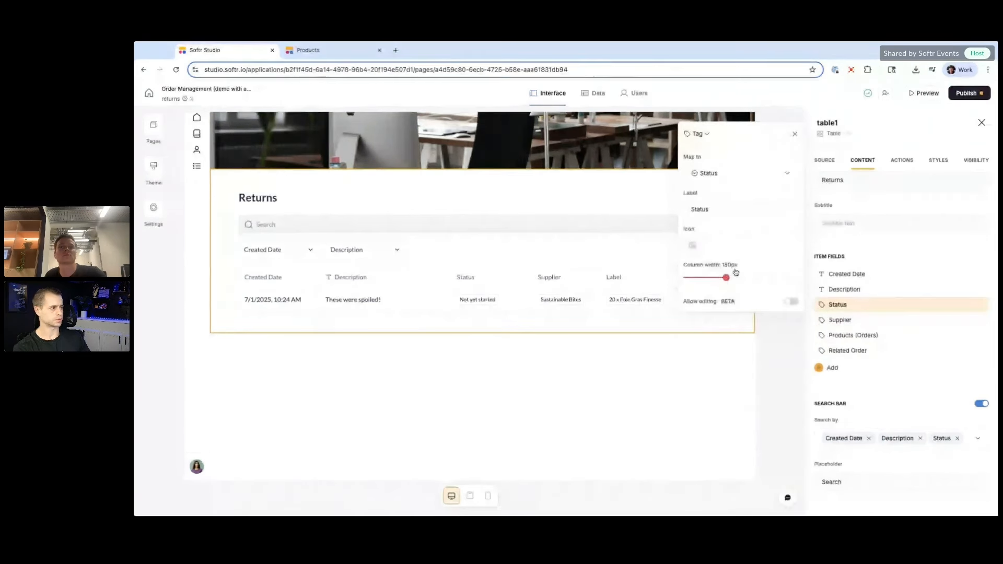
pyautogui.click(835, 289)
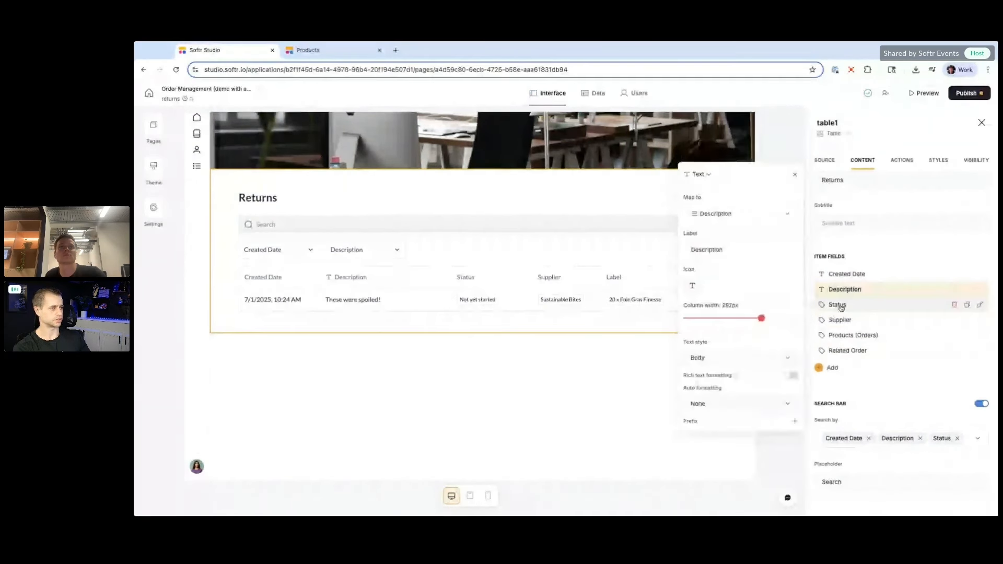
pyautogui.click(837, 303)
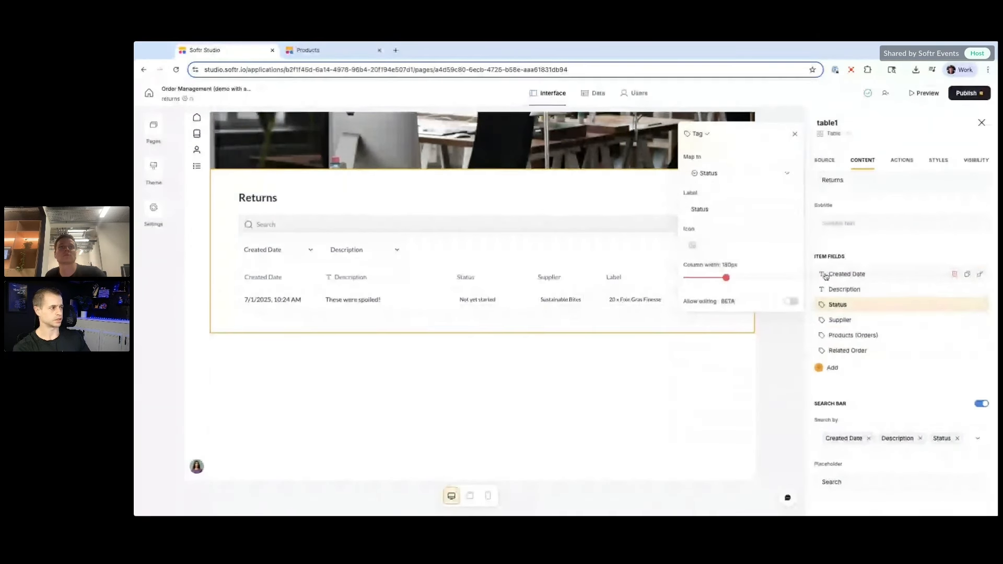
pyautogui.click(839, 320)
pyautogui.click(676, 386)
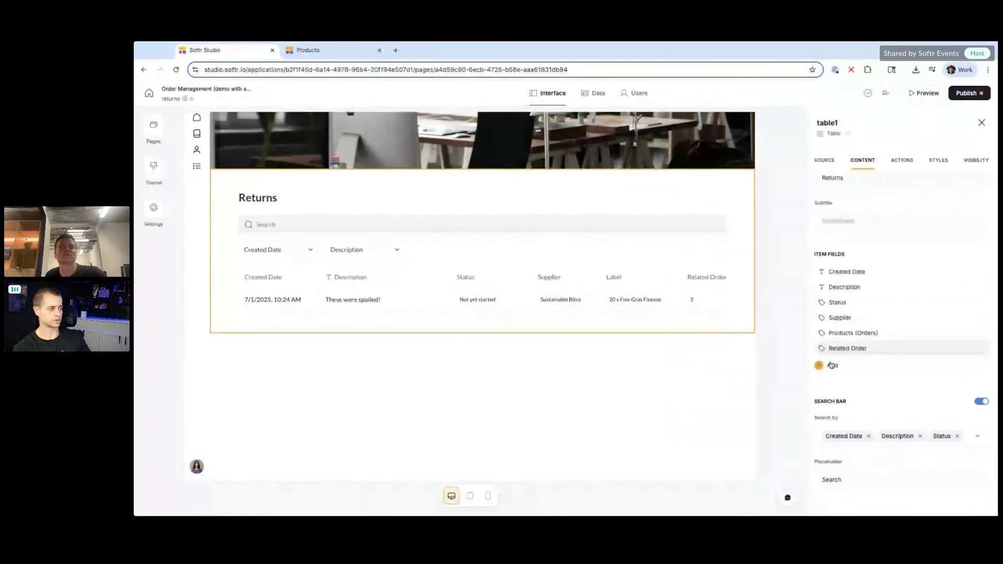
# Step: Remove Created Date from the search bar's searchable fields and add Supplier and Products (Orders)
pyautogui.scroll(-2, 899, 392)
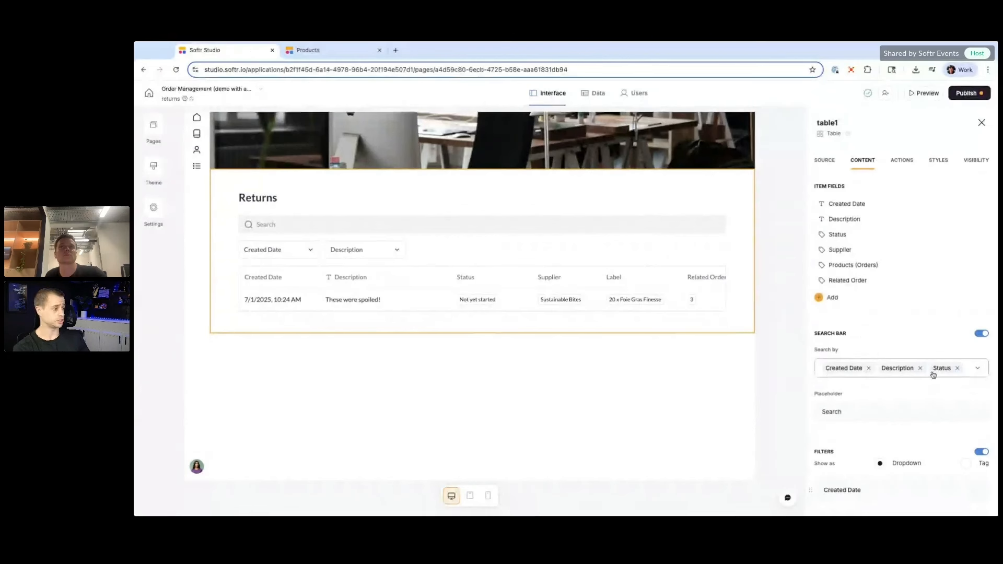
pyautogui.click(869, 368)
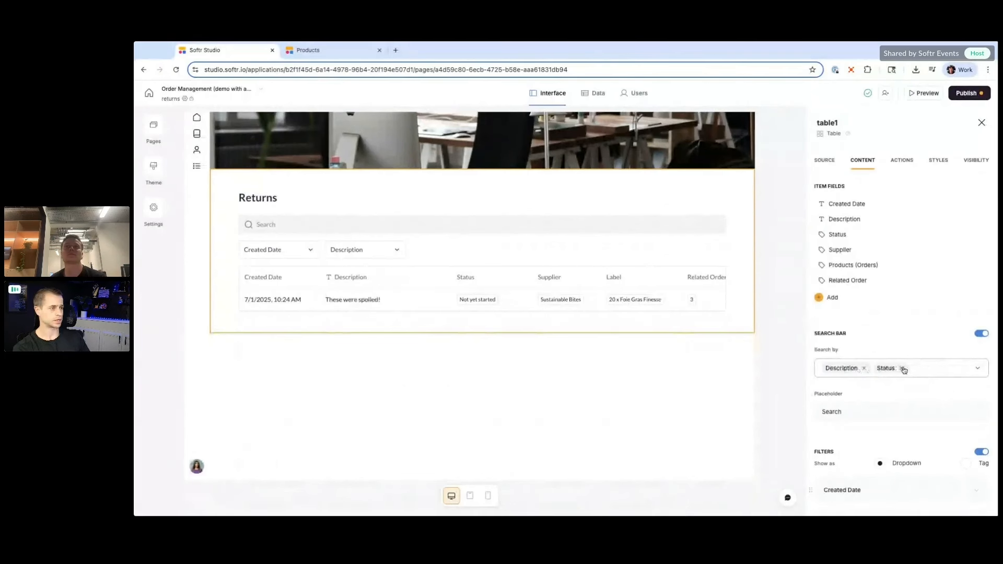
pyautogui.click(925, 370)
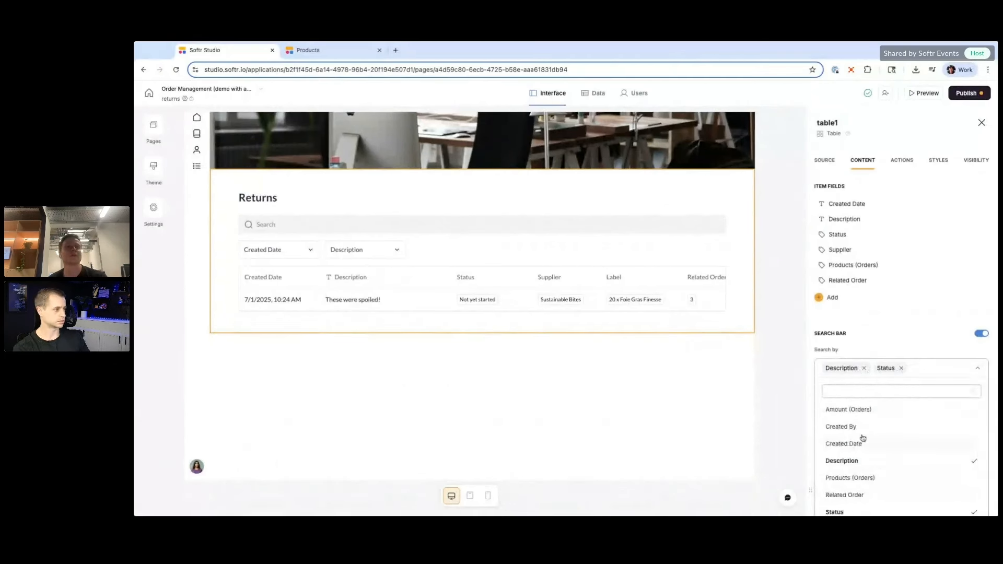
pyautogui.scroll(-3, 859, 467)
pyautogui.click(860, 447)
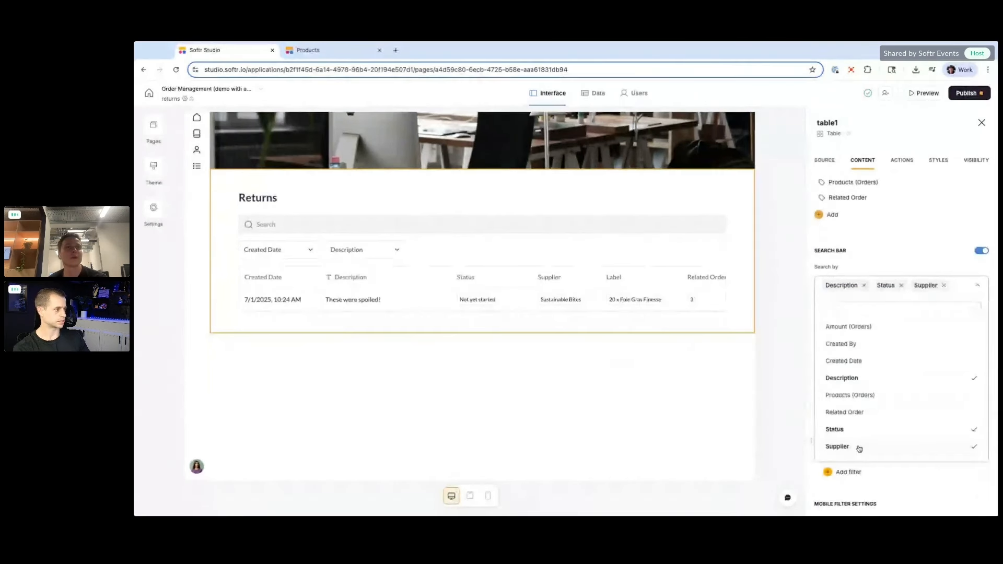
pyautogui.click(889, 396)
pyautogui.click(907, 249)
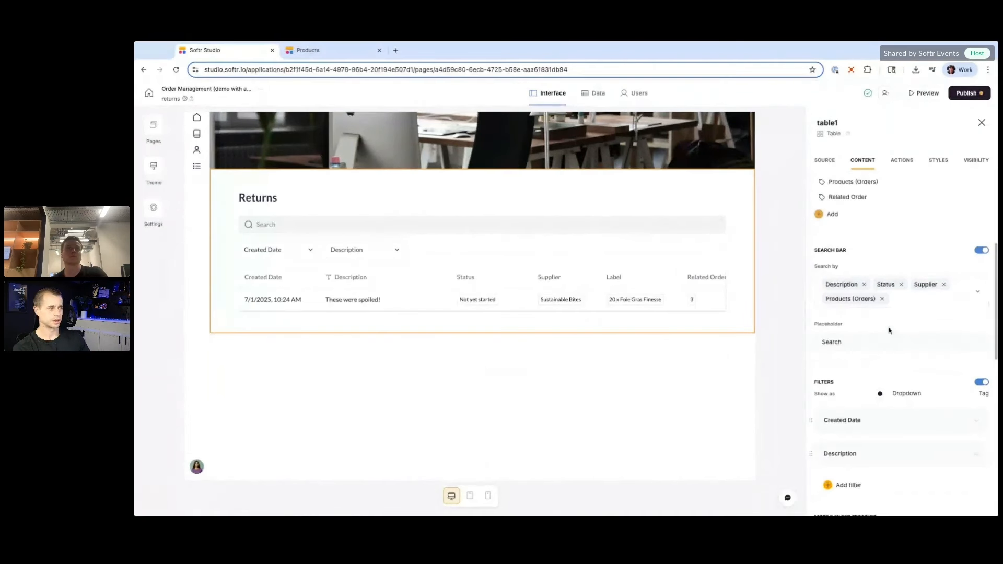
# Step: Make the table's Created Date filter use the Status field as its filter source
pyautogui.scroll(-2, 903, 366)
pyautogui.click(902, 332)
pyautogui.scroll(-2, 902, 334)
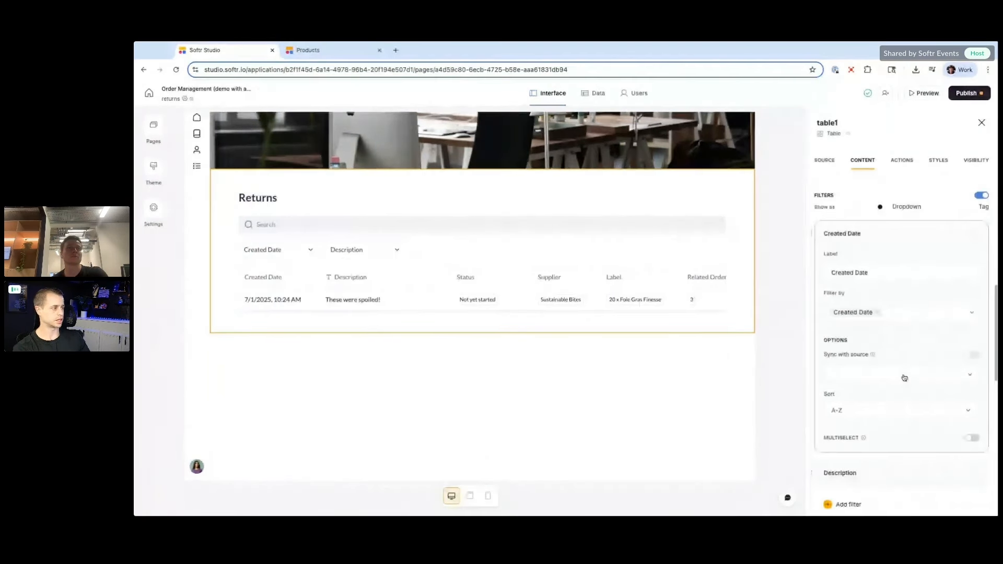
pyautogui.click(909, 312)
pyautogui.scroll(-3, 885, 384)
pyautogui.click(885, 376)
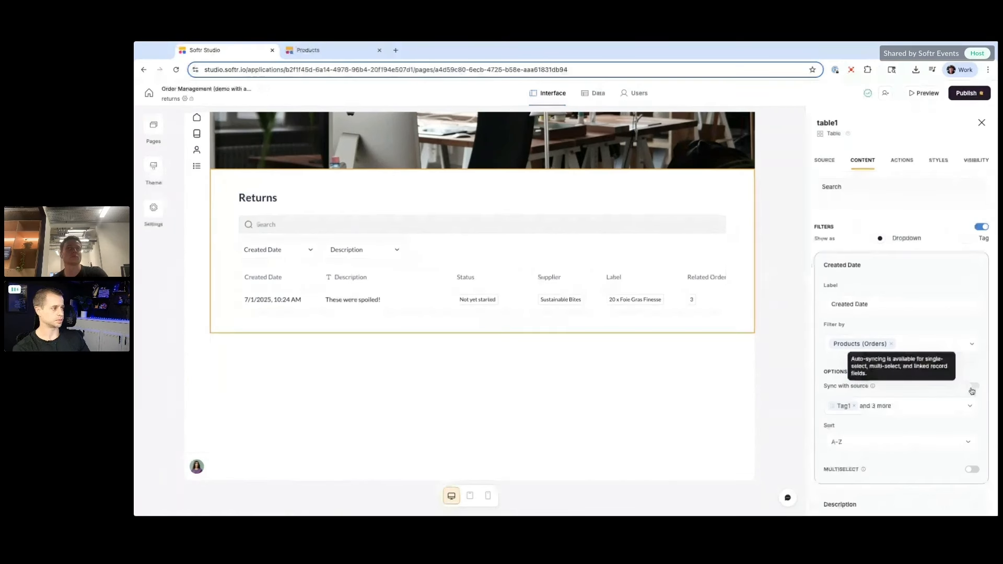
pyautogui.click(919, 349)
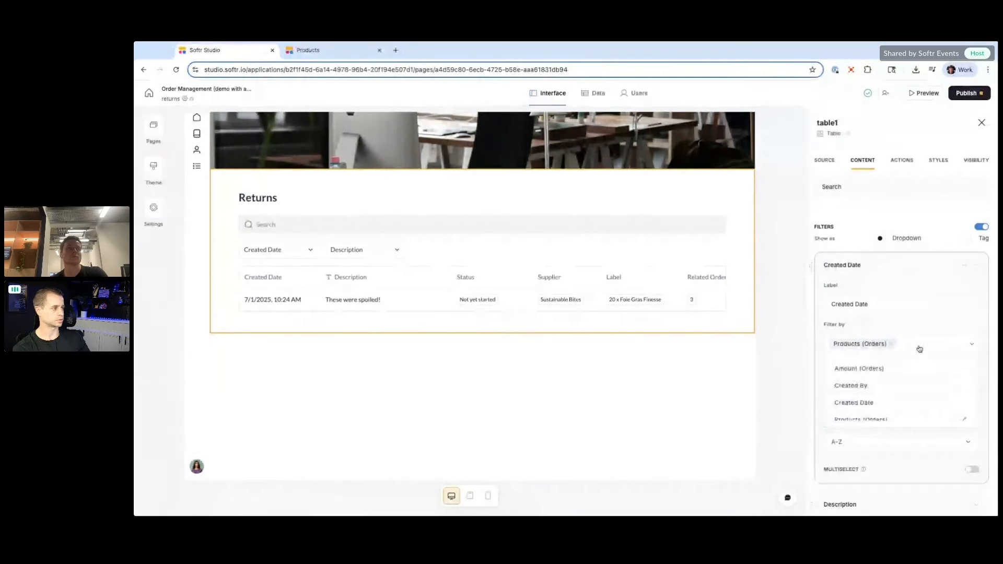
pyautogui.scroll(-2, 891, 387)
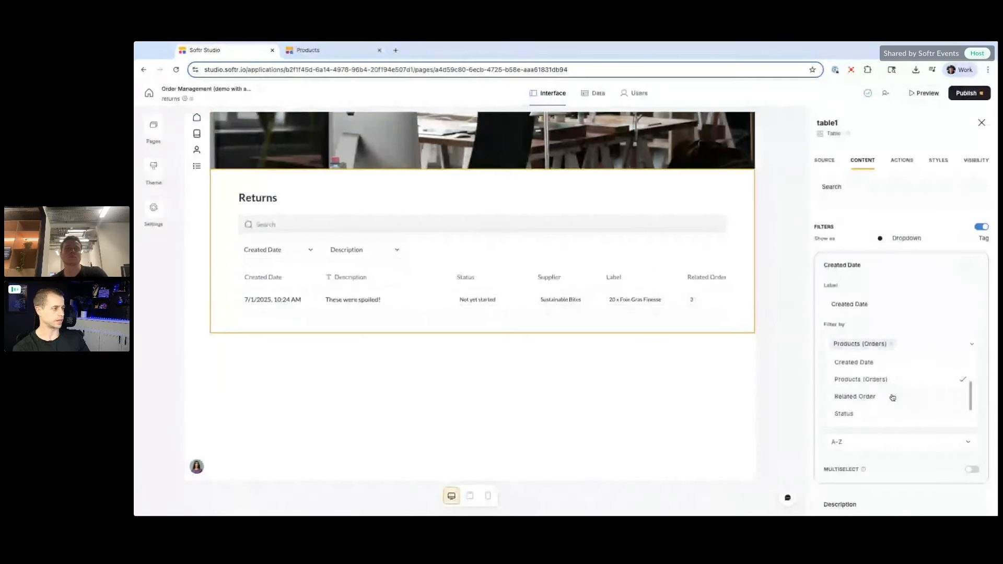
pyautogui.click(884, 401)
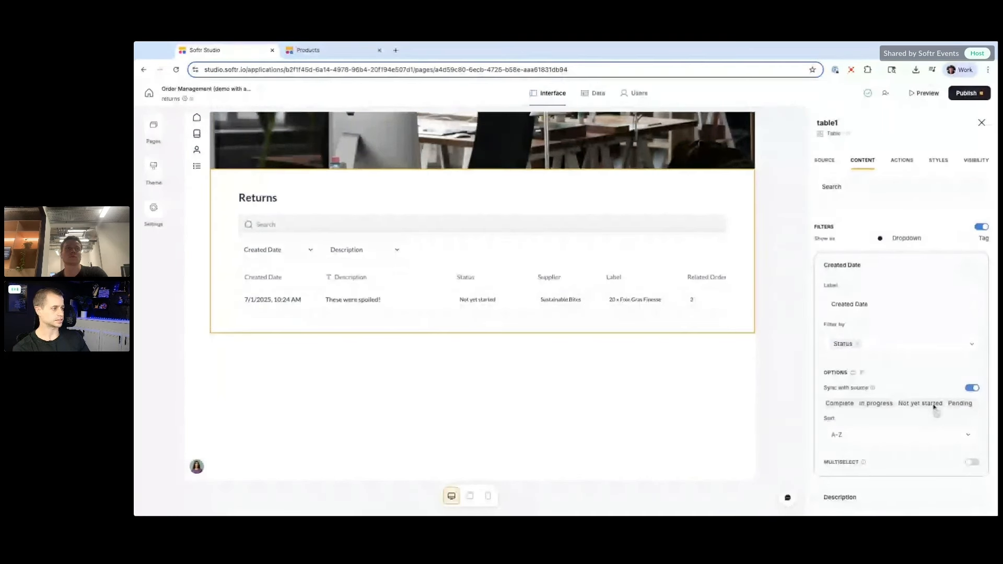
# Step: Label the first filter Status and delete the Description filter
pyautogui.tripleClick(864, 306)
pyautogui.write('Status')
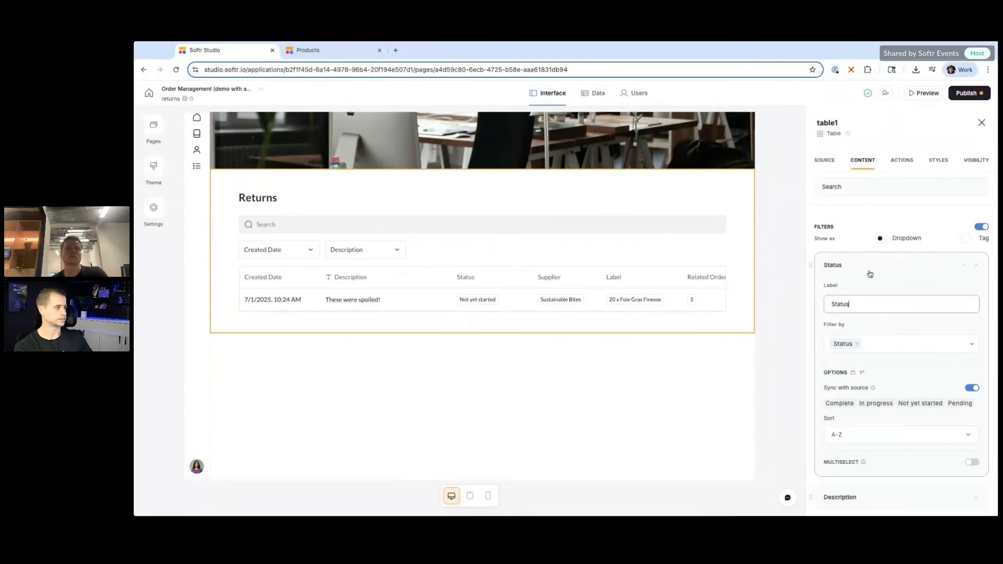
pyautogui.click(870, 274)
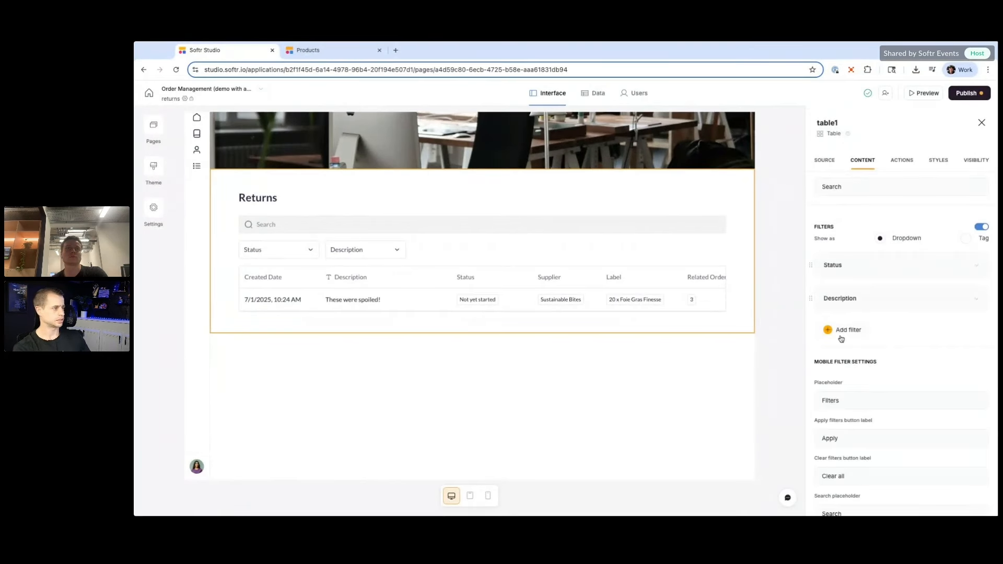
pyautogui.click(958, 302)
pyautogui.click(966, 302)
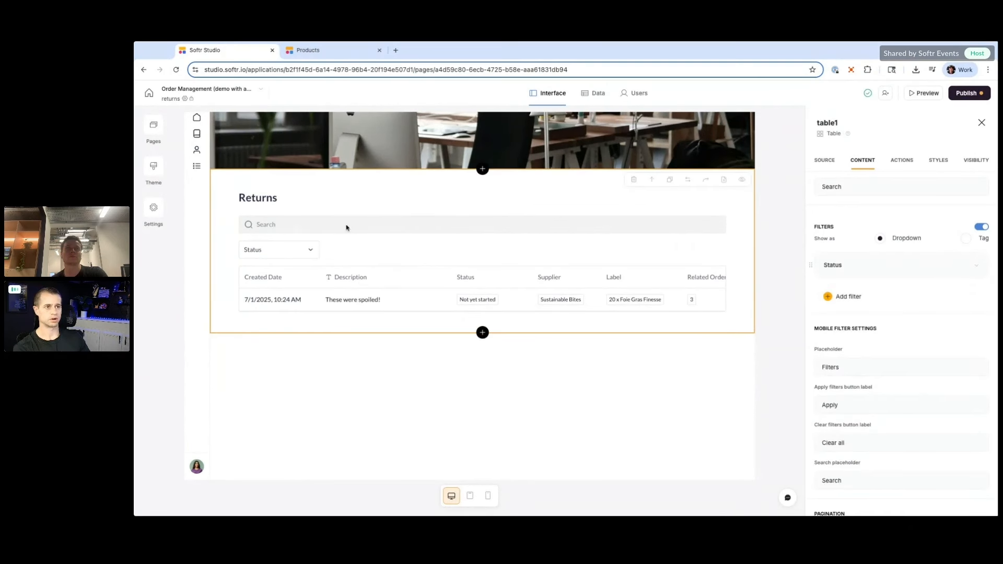
# Step: Set the Status field's tag style to the multicolour palette
pyautogui.scroll(1, 314, 243)
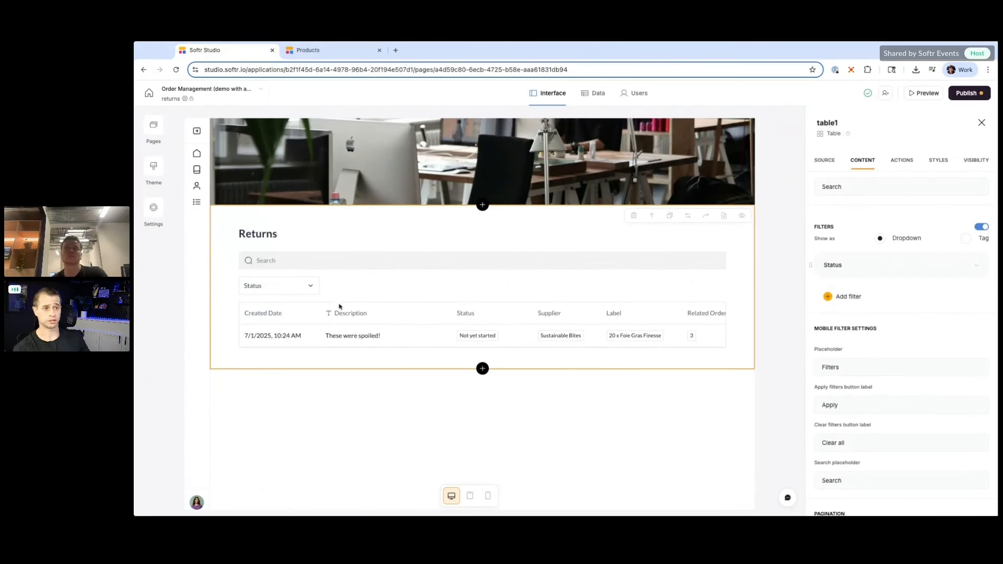
pyautogui.scroll(-5, 841, 313)
pyautogui.scroll(10, 840, 314)
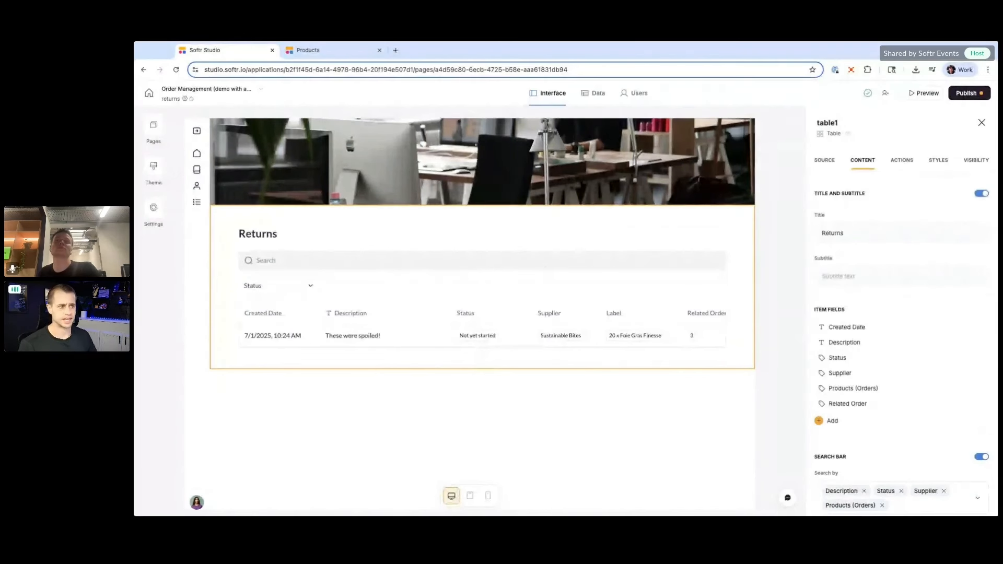
pyautogui.click(856, 365)
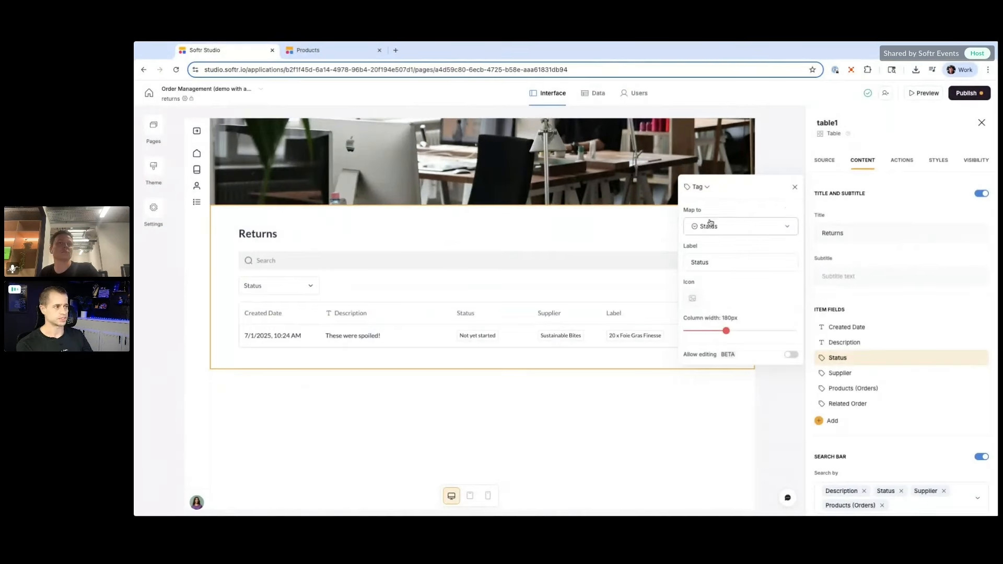
pyautogui.click(981, 359)
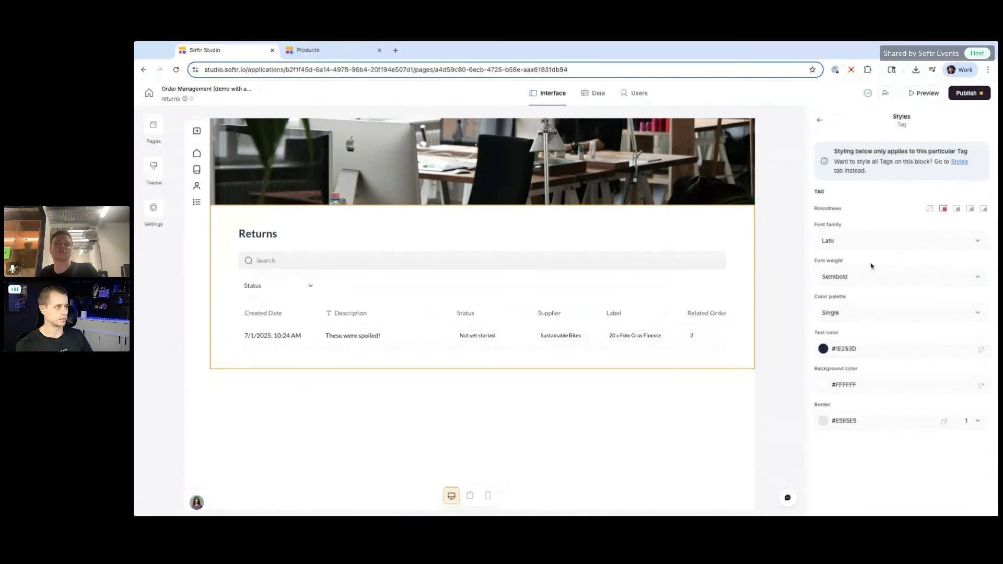
pyautogui.click(862, 311)
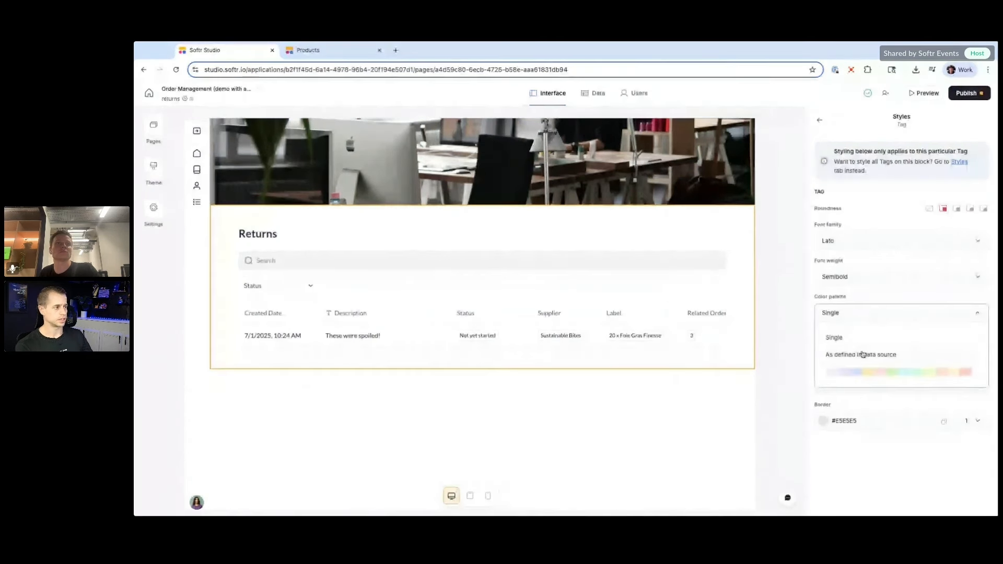
pyautogui.click(860, 372)
# Step: Try the As defined in data source palette on the Status tags and restore the multicolour palette
pyautogui.click(866, 316)
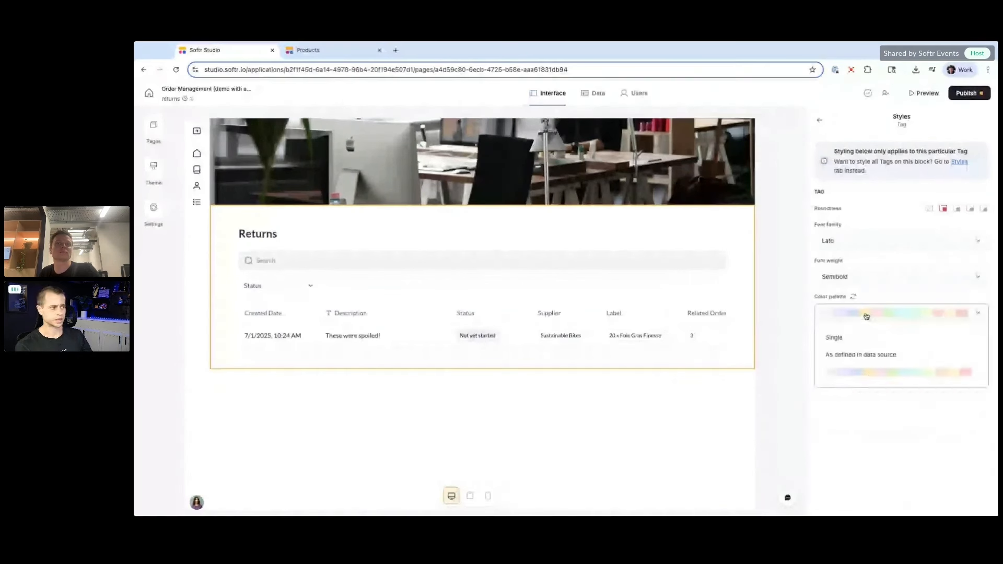
pyautogui.click(854, 353)
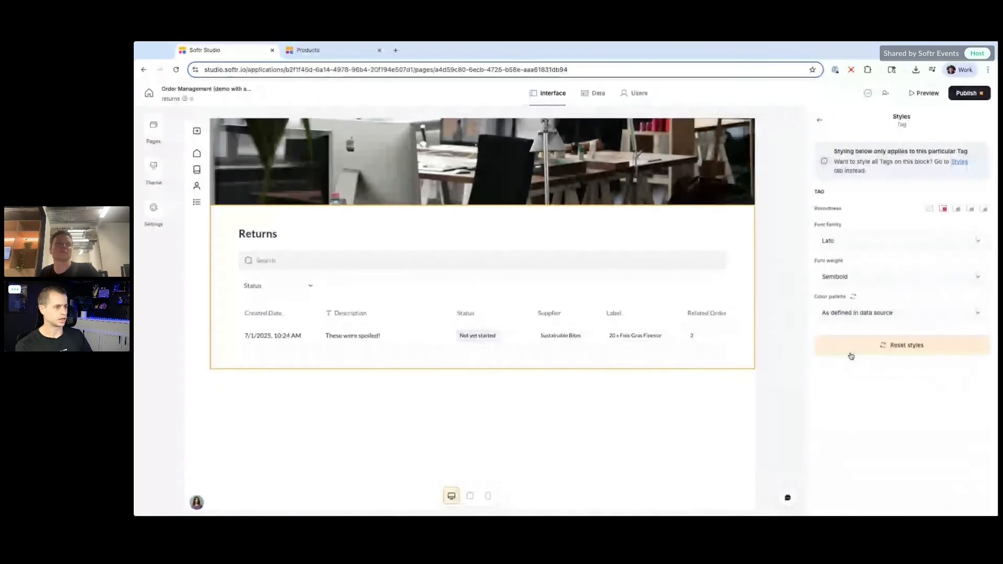
pyautogui.click(860, 316)
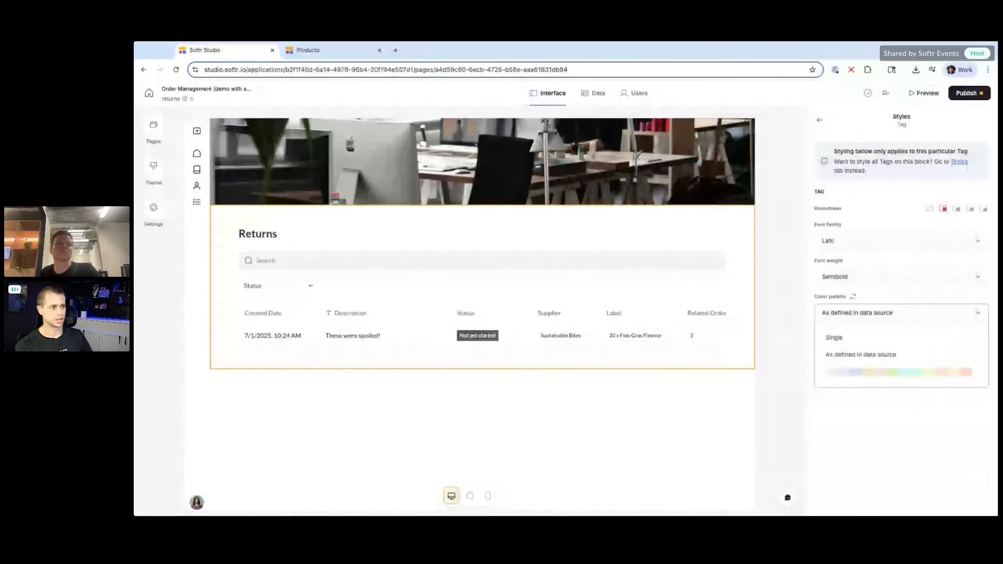
pyautogui.click(850, 372)
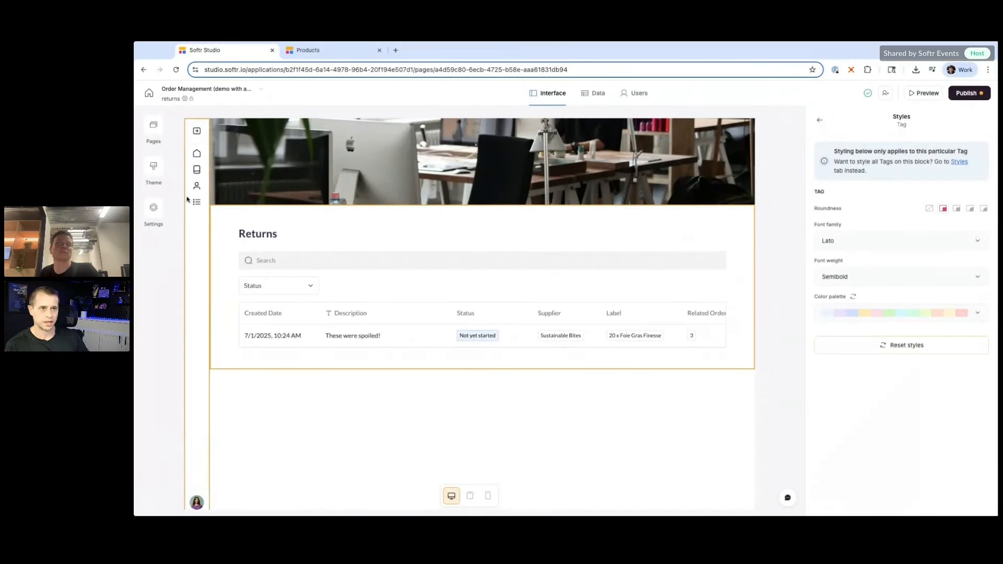
# Step: Try a rounder corner style in the app theme, restore the original roundness and close the theme settings without saving
pyautogui.click(155, 169)
pyautogui.scroll(-5, 243, 316)
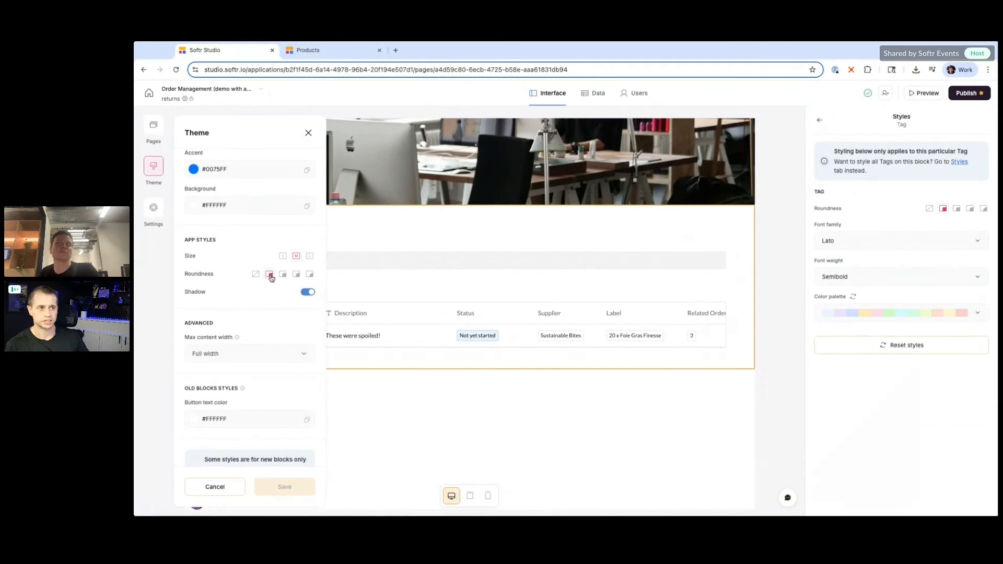
pyautogui.click(297, 277)
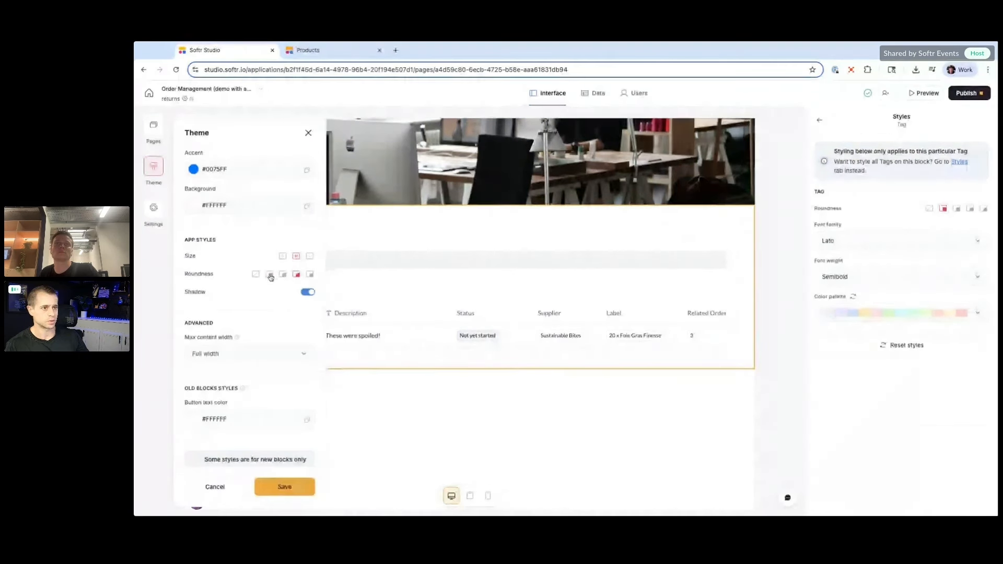
pyautogui.click(270, 278)
pyautogui.scroll(3, 271, 235)
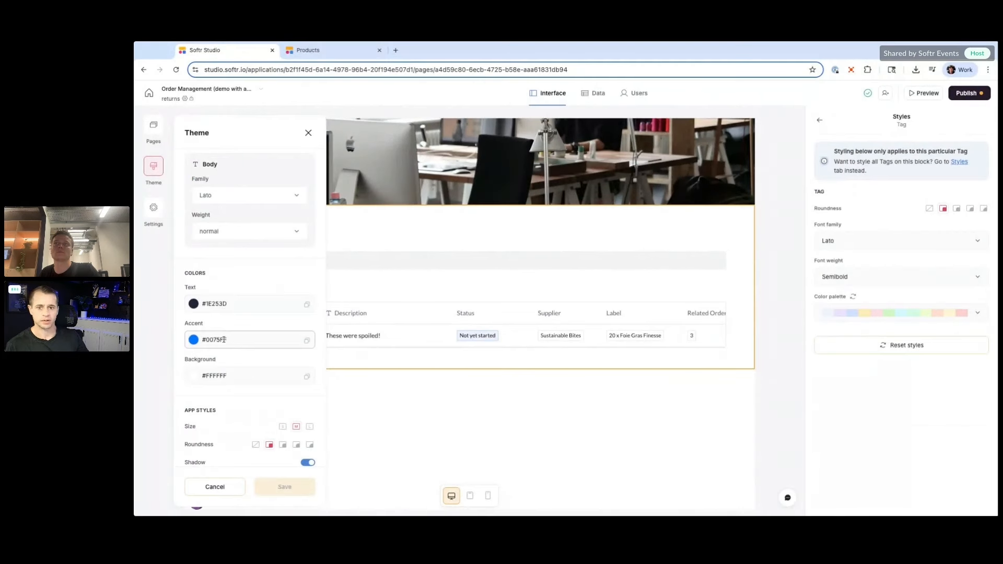
pyautogui.click(216, 487)
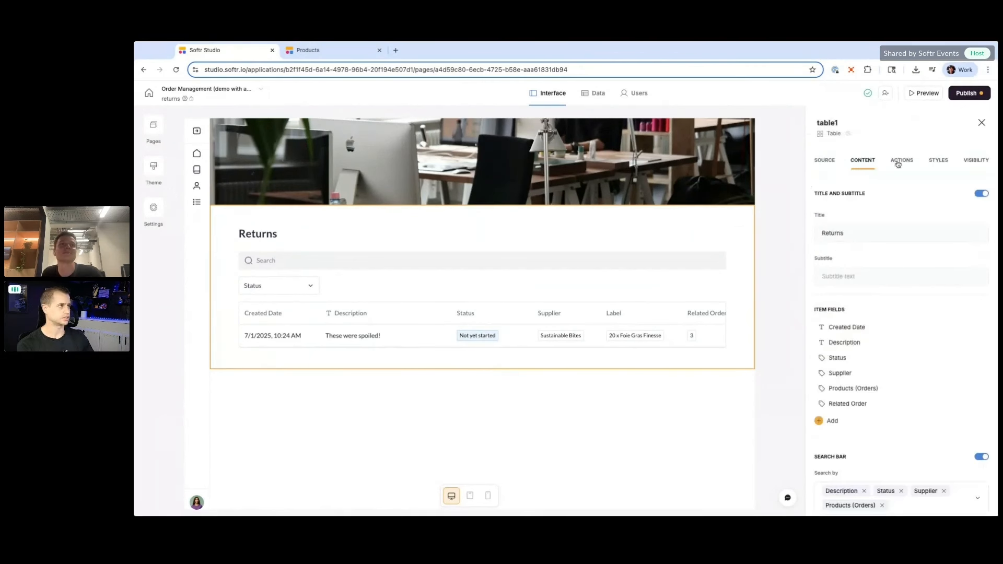
# Step: Add a topbar button with the Add record action to the Returns table and label it New Return
pyautogui.click(899, 163)
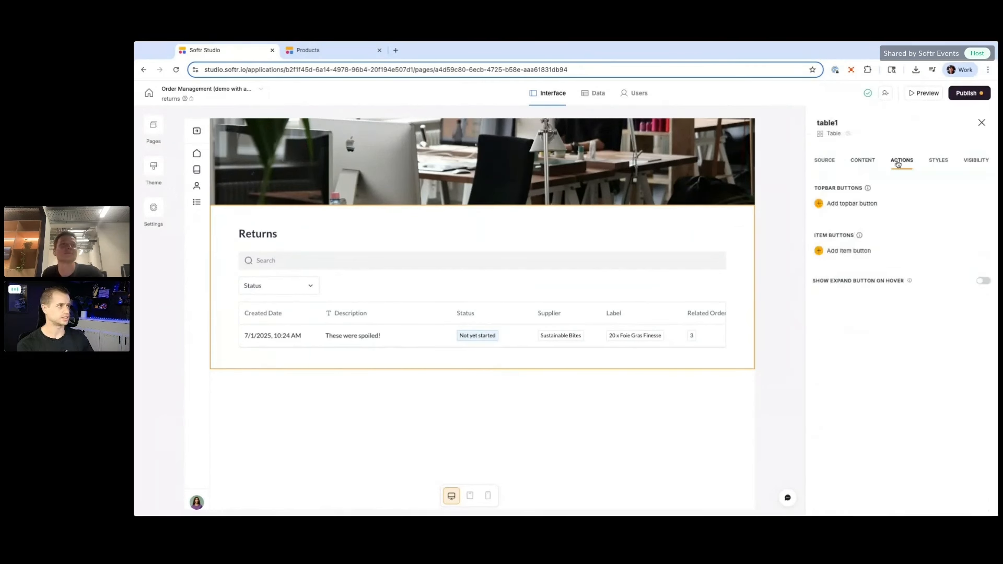
pyautogui.click(846, 208)
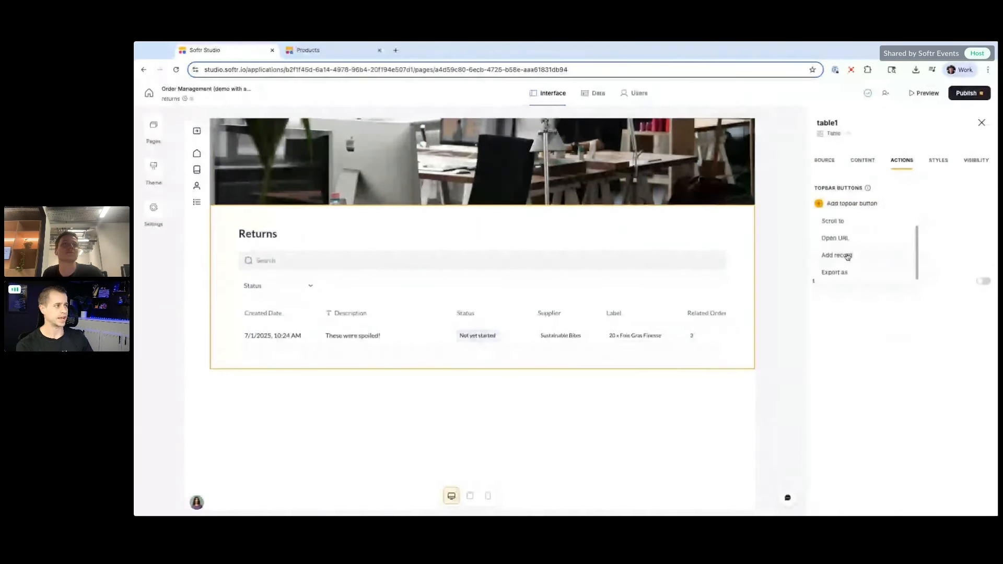
pyautogui.click(840, 271)
pyautogui.tripleClick(880, 250)
pyautogui.write('New T')
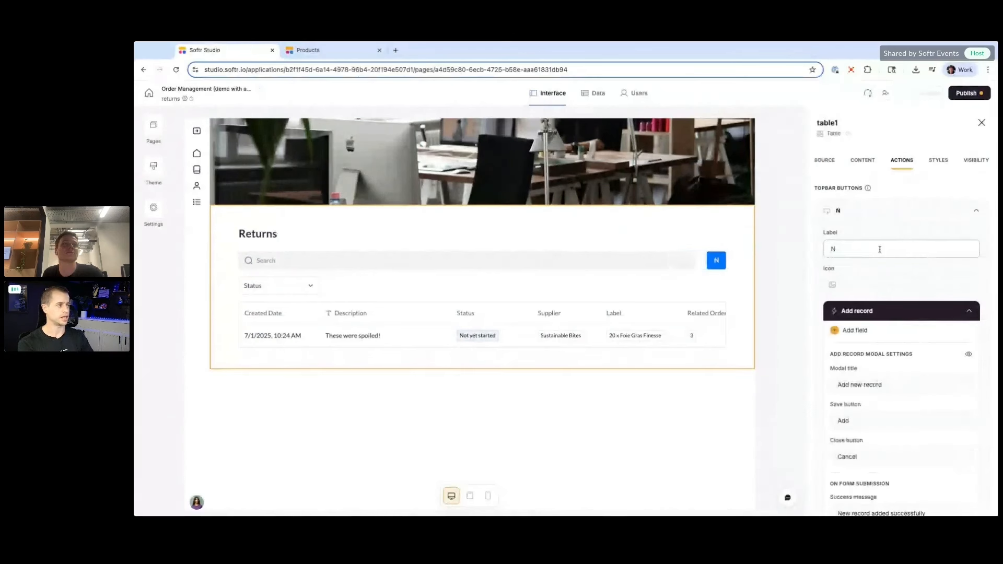
pyautogui.press('BackSpace')
pyautogui.write('Return')
# Step: Include the Description, Related Order and Status fields in the New Return button's add record form
pyautogui.scroll(-1, 886, 273)
pyautogui.click(852, 300)
pyautogui.click(767, 309)
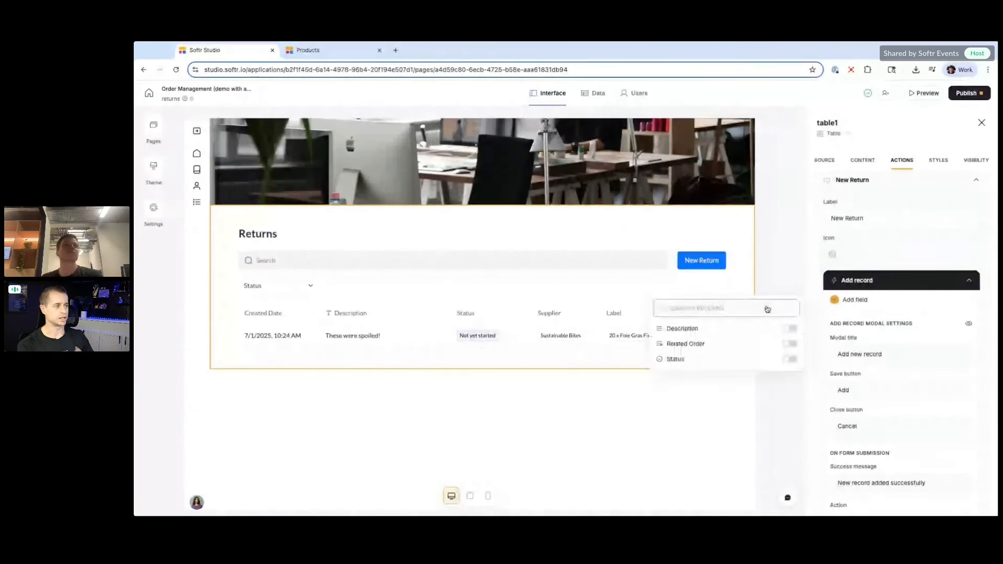
pyautogui.click(790, 329)
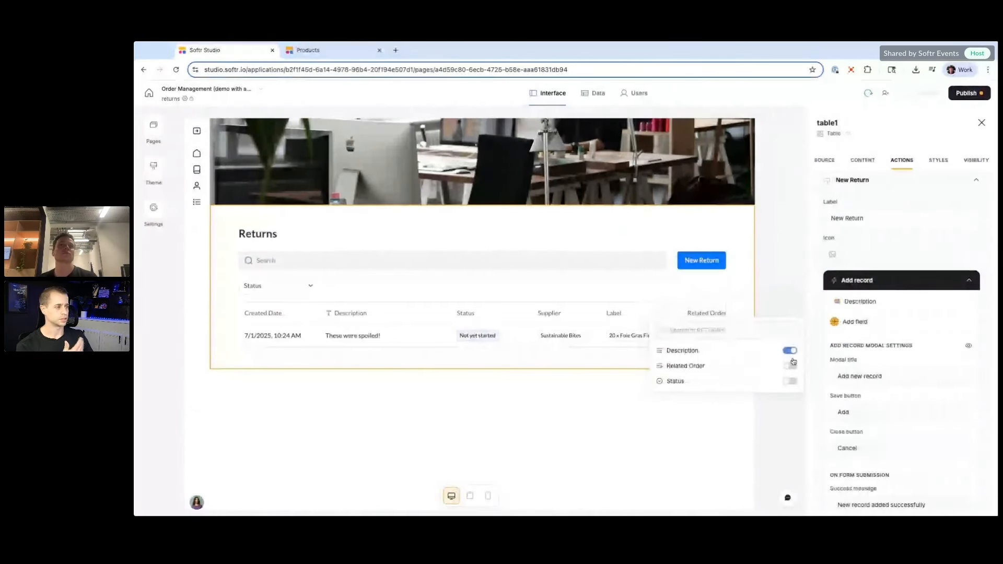
pyautogui.click(790, 366)
pyautogui.click(790, 401)
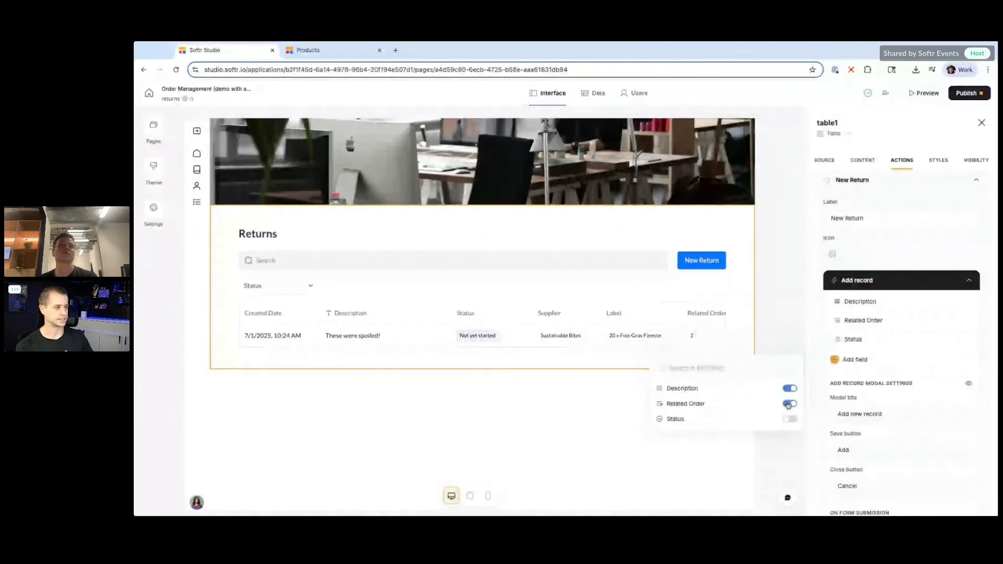
# Step: Set the add record form's modal title to Add new return
pyautogui.scroll(-2, 868, 344)
pyautogui.doubleClick(871, 312)
pyautogui.write('return')
# Step: Preview the app and look through the Dashboard, Products and Customers pages, ending on the returns page
pyautogui.scroll(3, 889, 349)
pyautogui.click(921, 95)
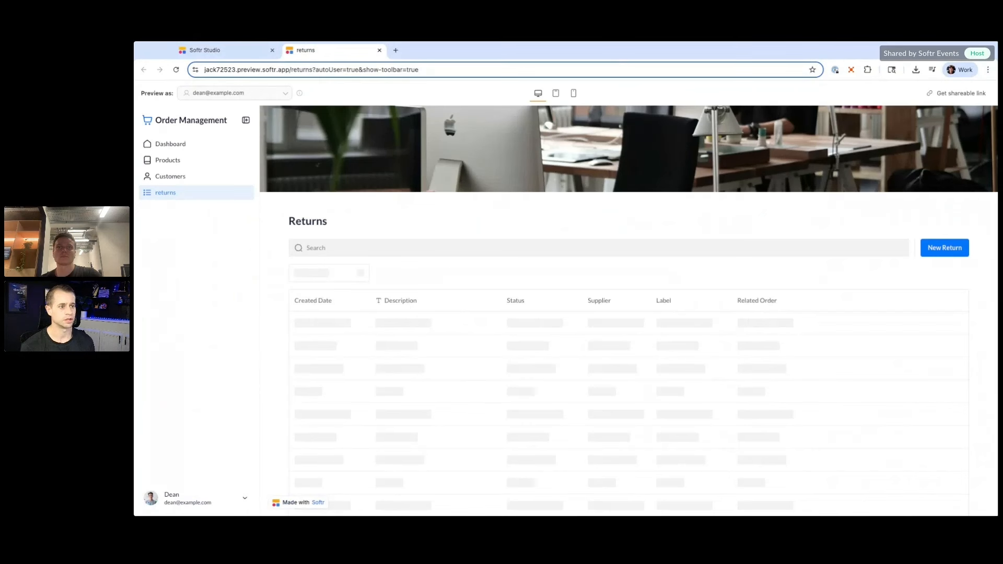
pyautogui.click(181, 146)
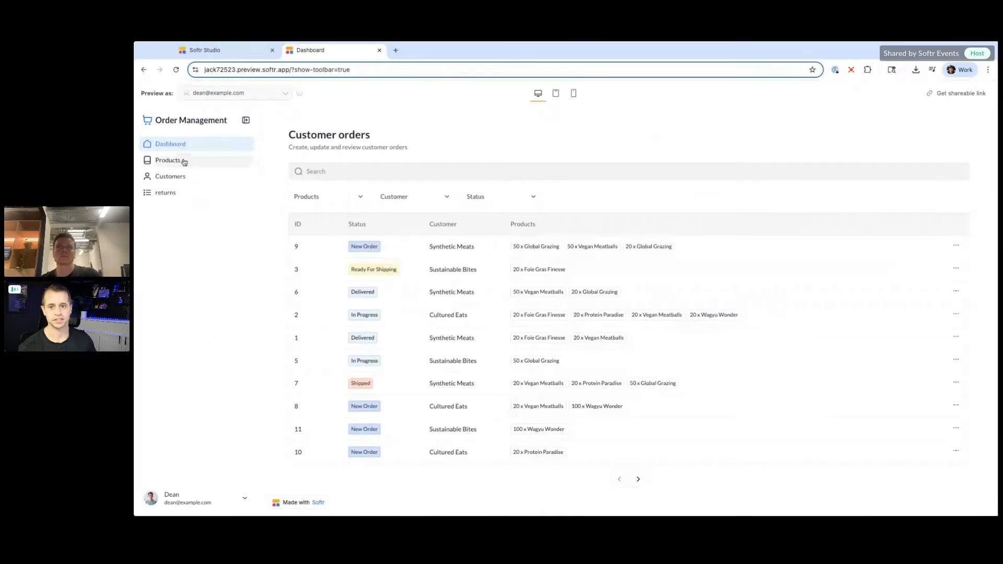
pyautogui.click(183, 161)
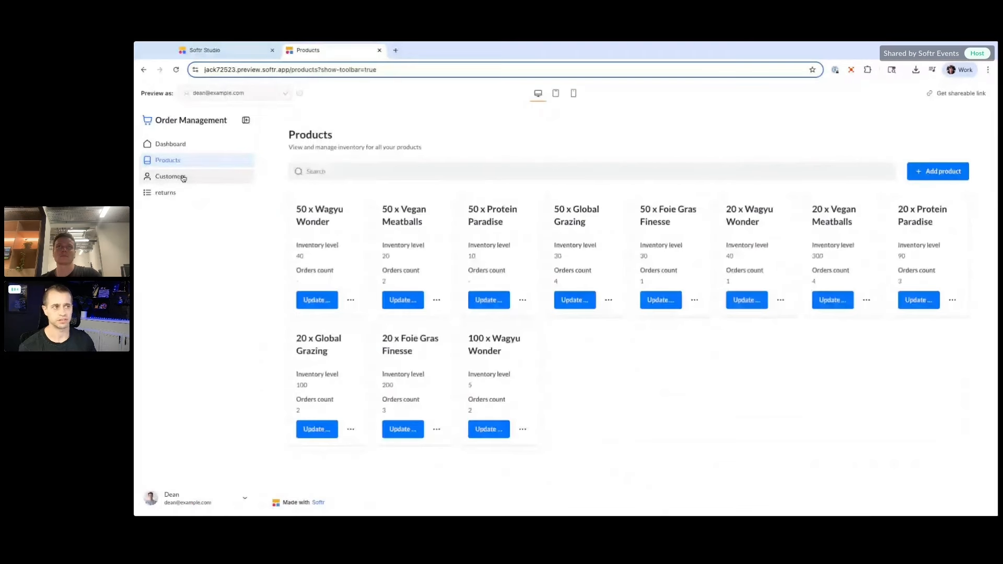
pyautogui.click(183, 178)
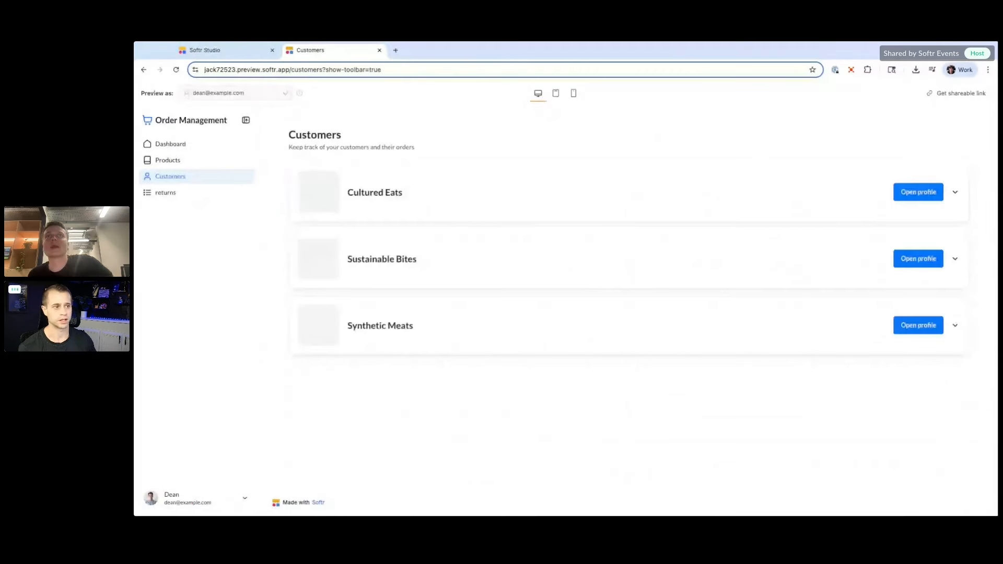
pyautogui.click(400, 207)
pyautogui.click(398, 206)
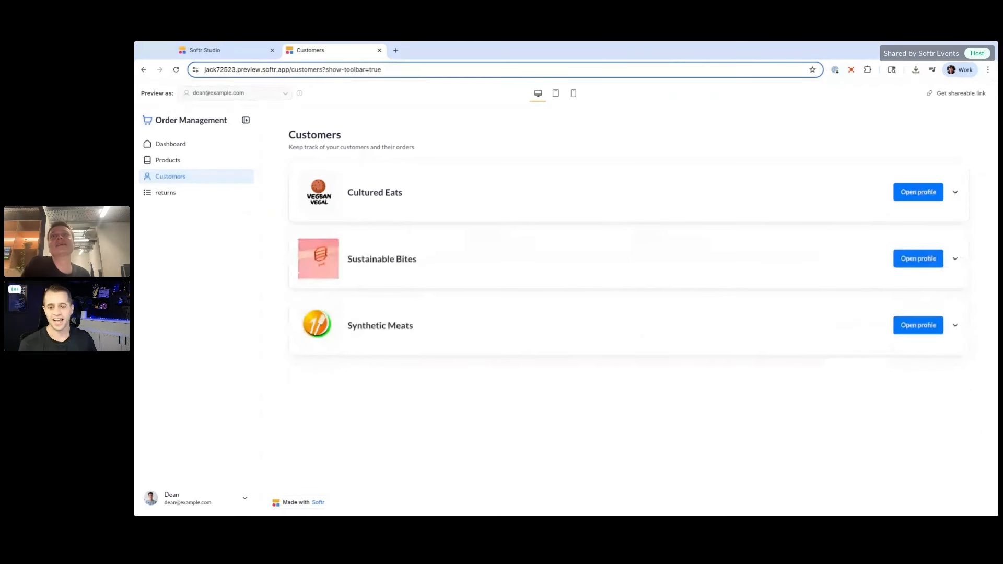
pyautogui.click(219, 166)
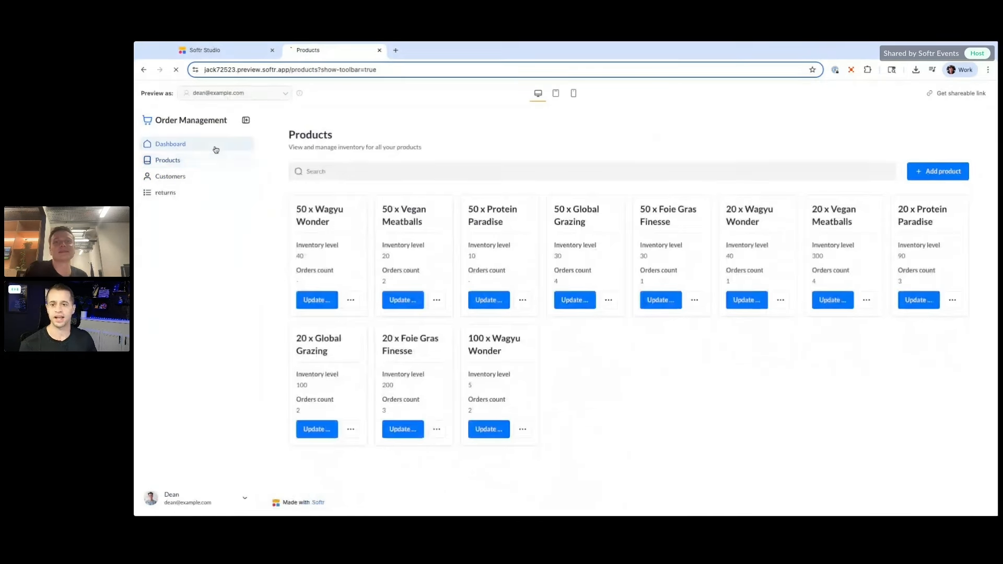
pyautogui.click(215, 148)
pyautogui.click(200, 167)
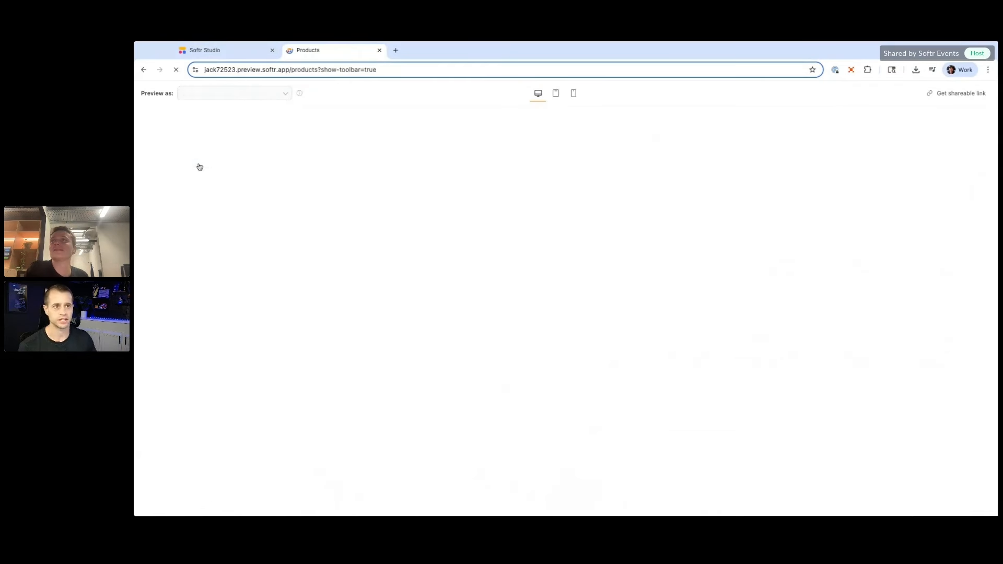
pyautogui.click(187, 194)
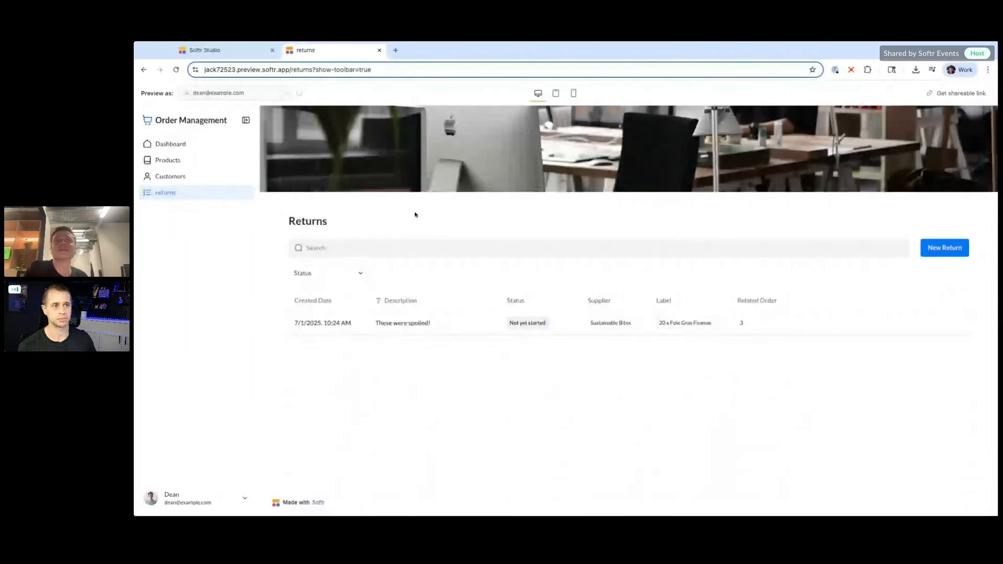
# Step: Test the Returns table's search with the word "these" and clear the search
pyautogui.click(403, 239)
pyautogui.write('these')
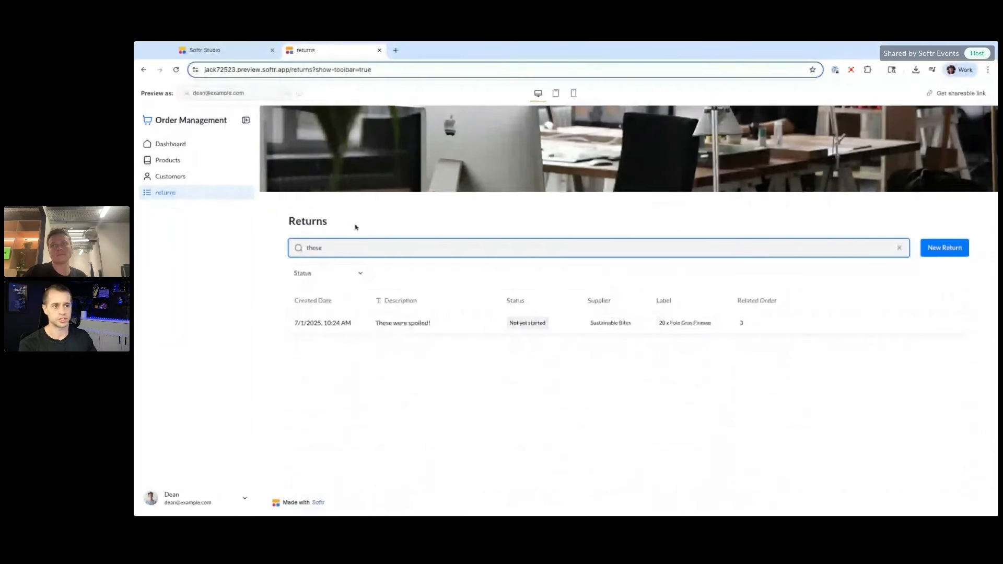
pyautogui.hotkey('ctrl', 'a')
pyautogui.press('BackSpace')
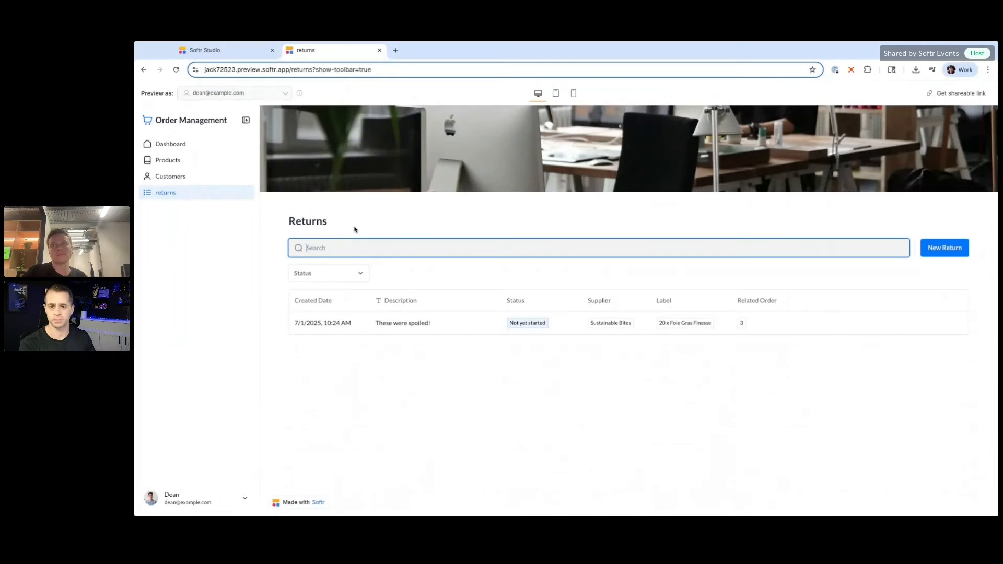
# Step: Test the Status filter with In progress and Not yet started, and clear the filter
pyautogui.click(366, 274)
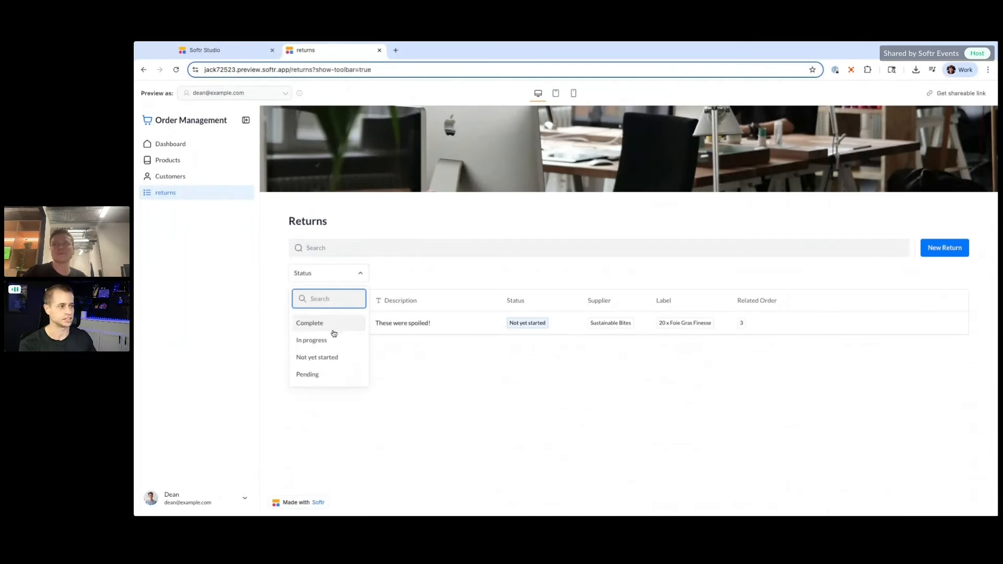
pyautogui.click(325, 341)
pyautogui.click(360, 276)
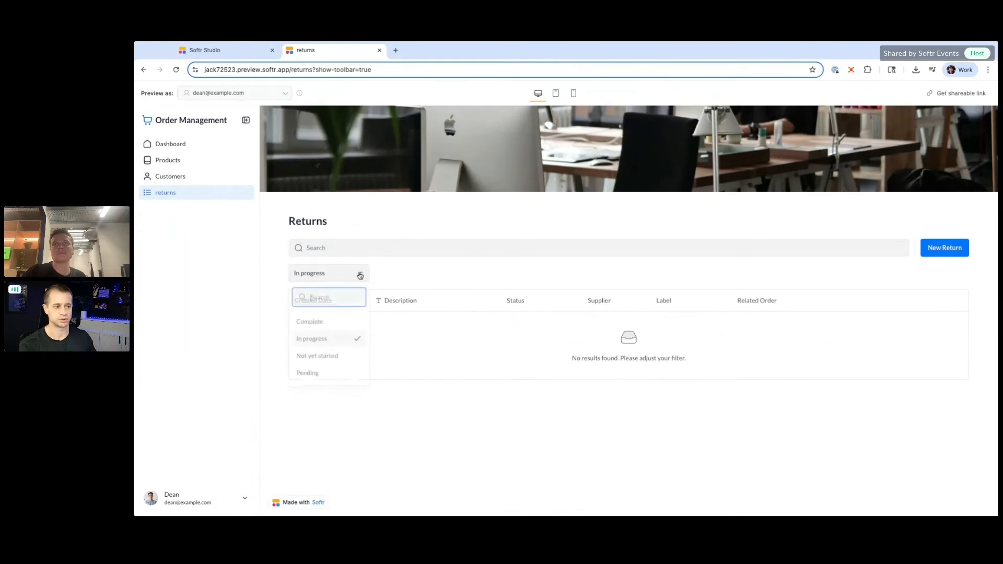
pyautogui.click(346, 357)
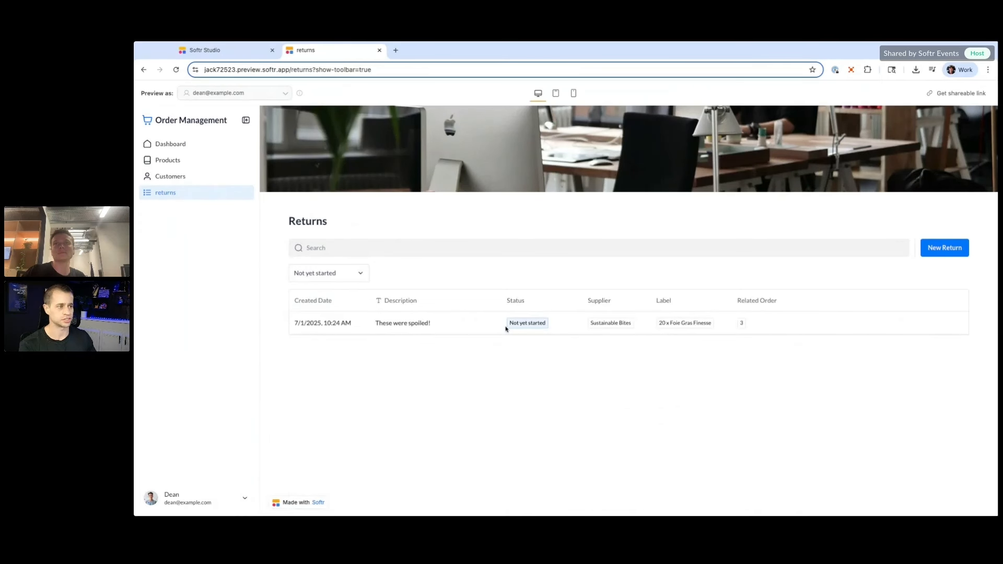
pyautogui.click(359, 274)
pyautogui.click(346, 357)
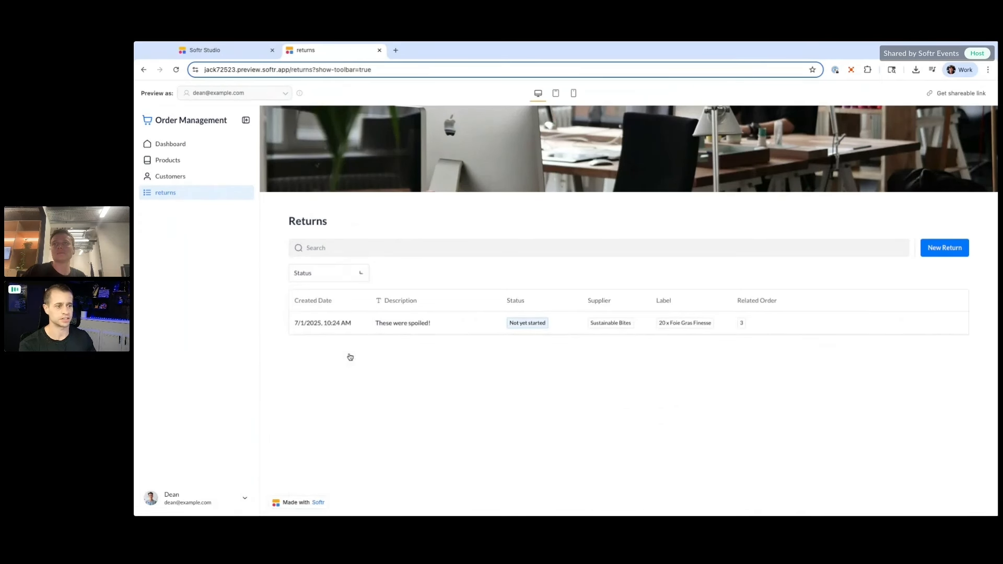
# Step: Start a new return for related order 3 with the description "These didn't smell too good!"
pyautogui.click(944, 248)
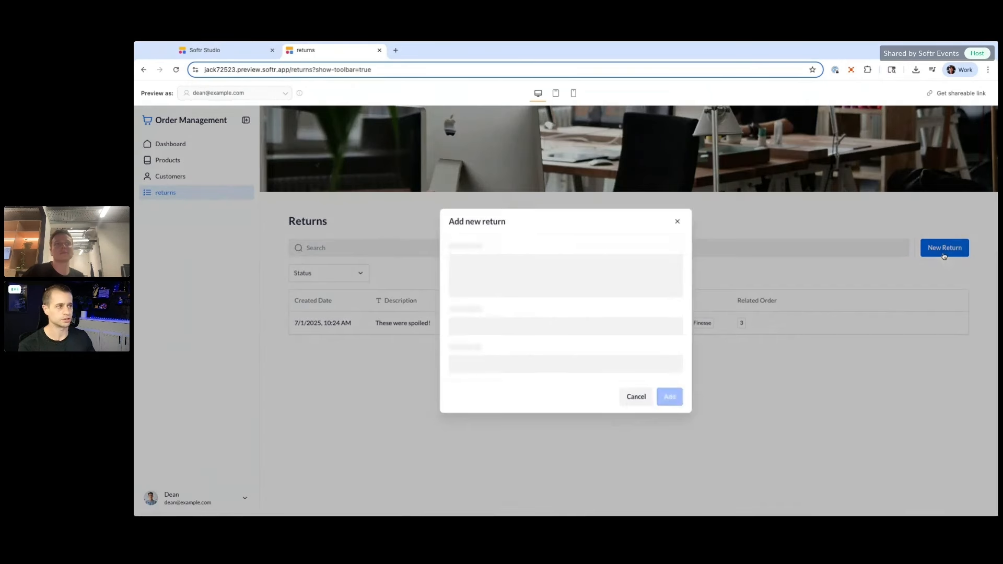
pyautogui.click(520, 260)
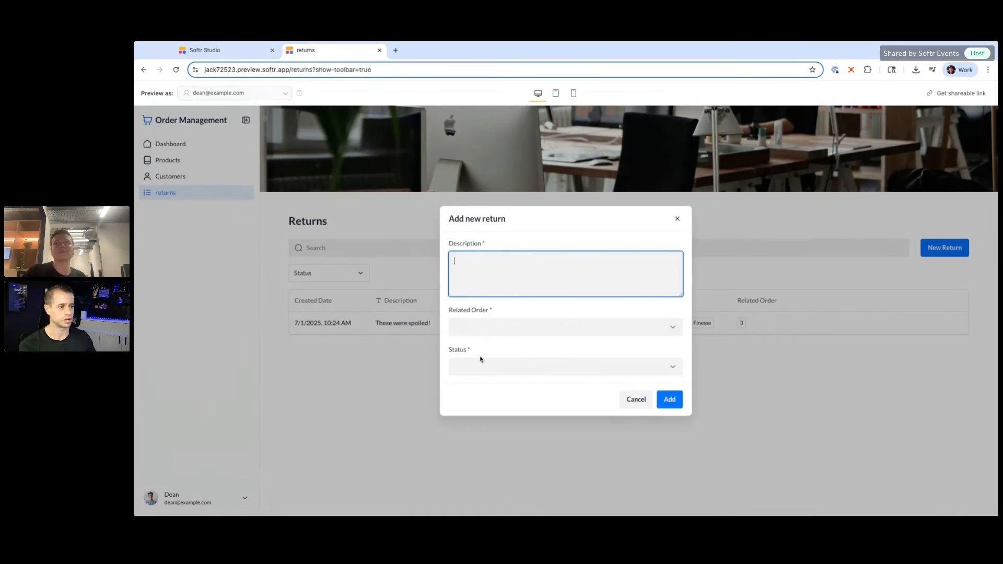
pyautogui.click(478, 327)
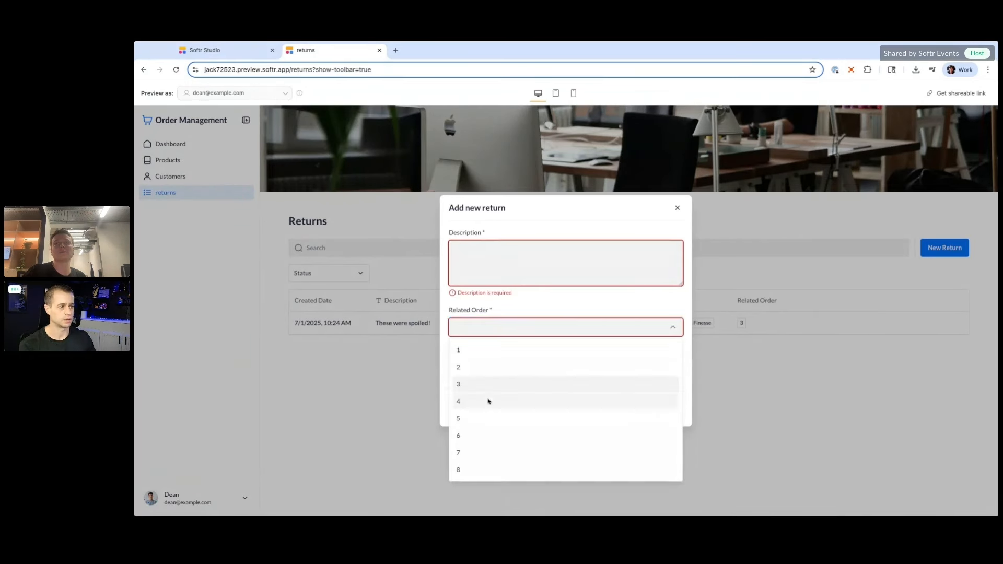
pyautogui.click(480, 389)
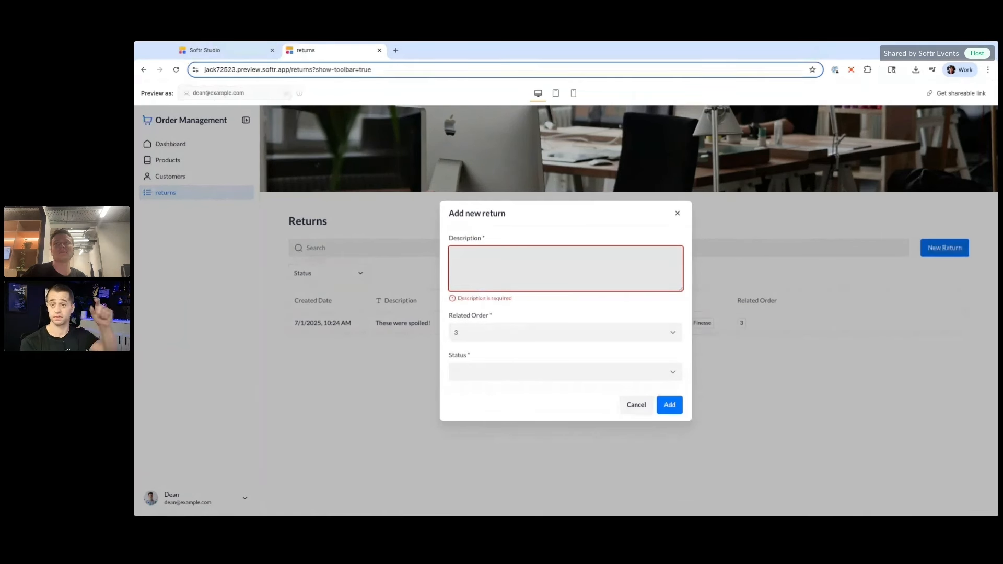
pyautogui.click(493, 267)
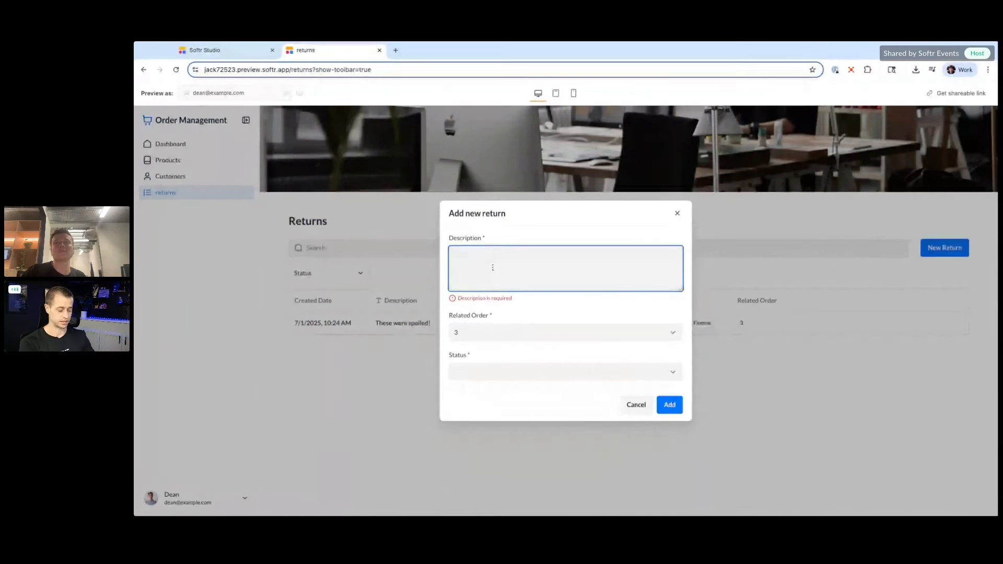
pyautogui.write('These d')
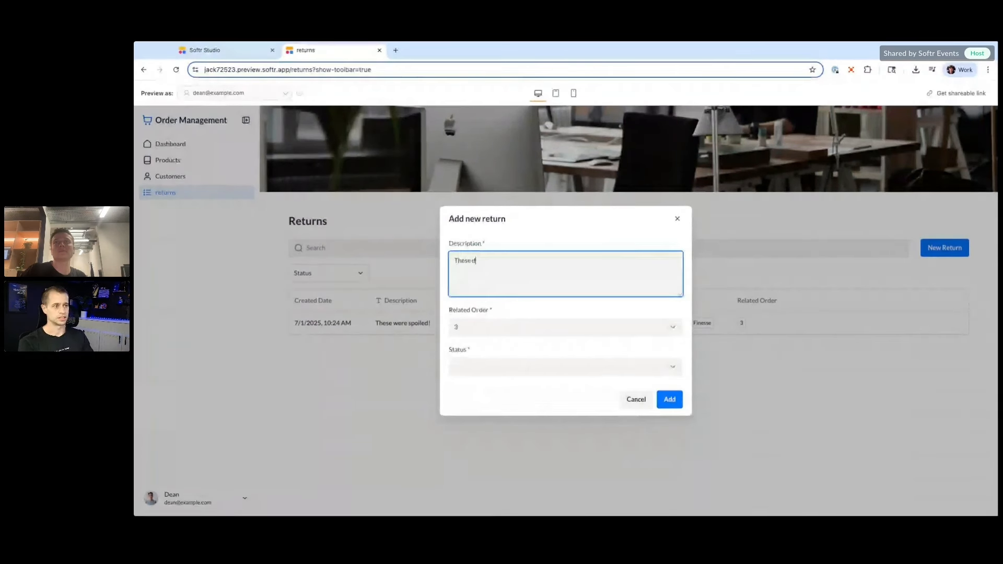
pyautogui.write("idn't smell too good!")
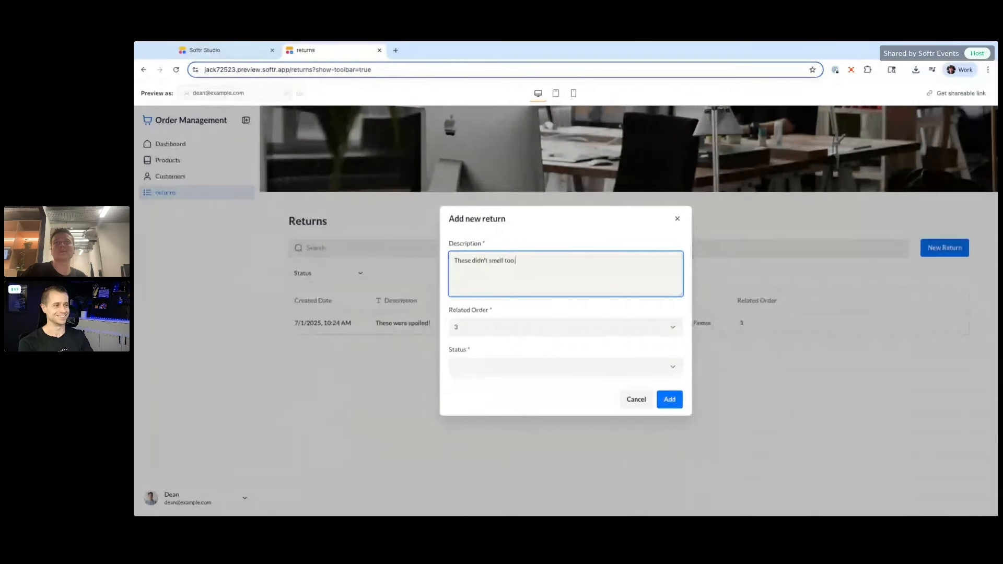
# Step: Set the new return's status to Not yet started
pyautogui.click(483, 368)
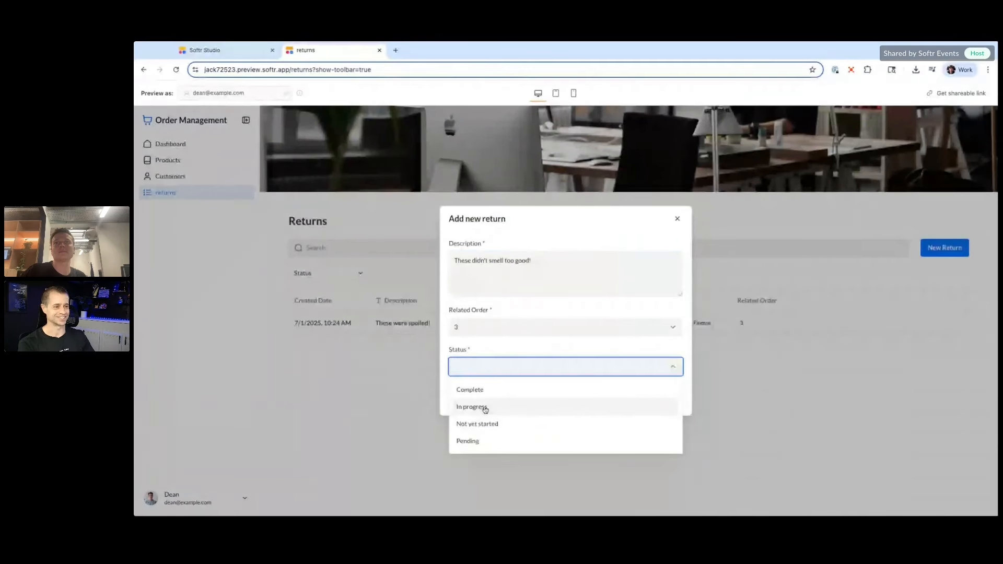
pyautogui.click(479, 424)
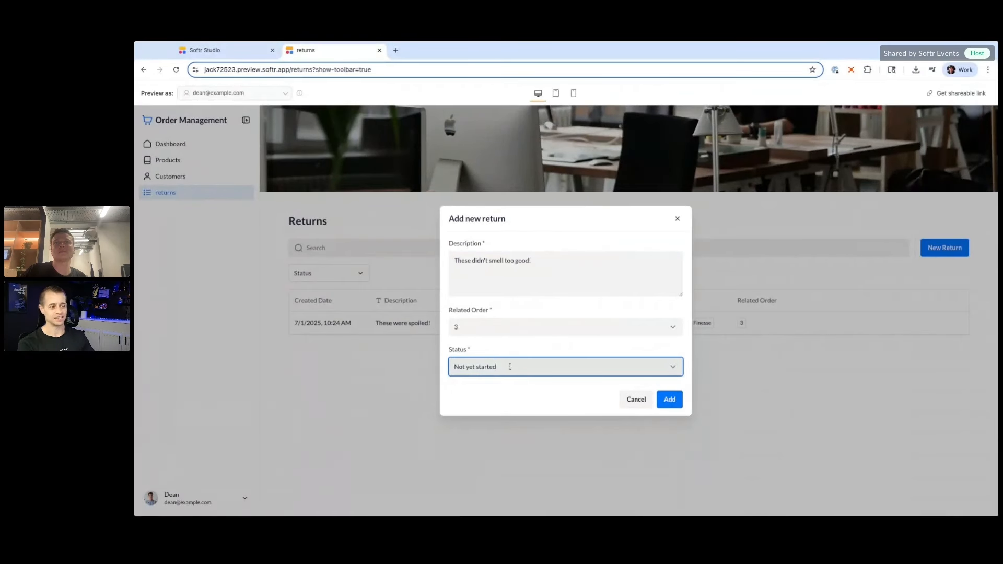
pyautogui.click(493, 366)
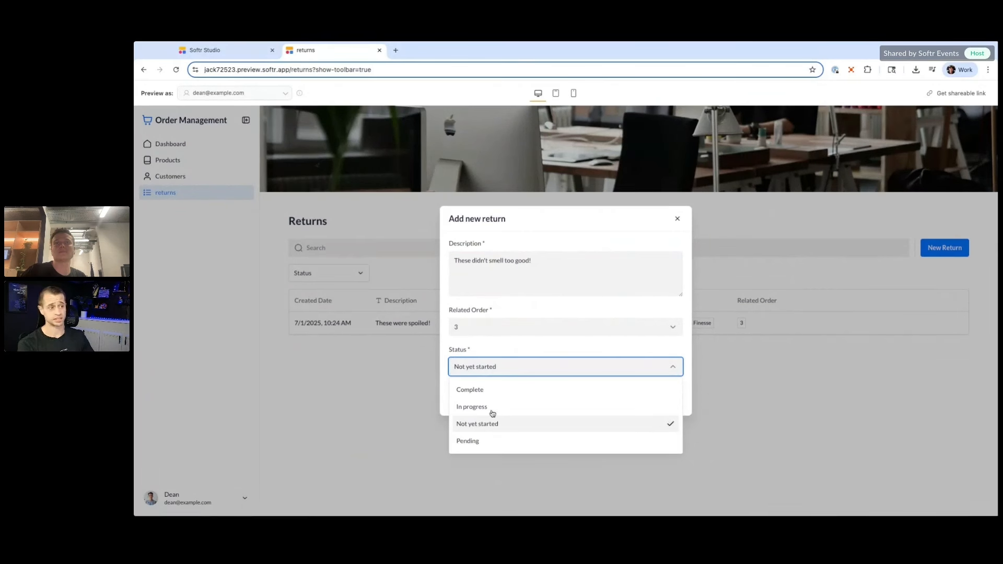
pyautogui.click(506, 349)
pyautogui.press('Return')
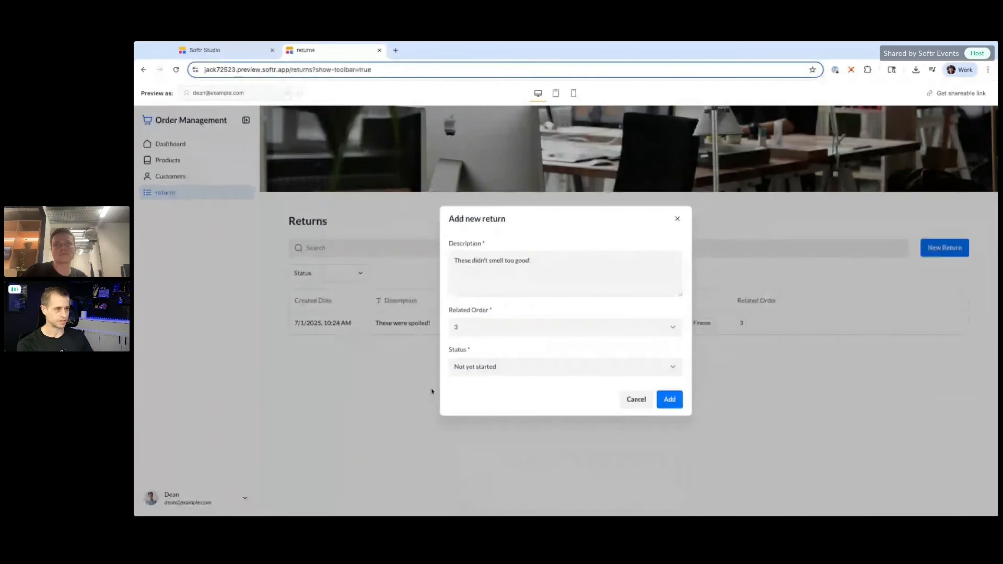
# Step: Turn on syncing with the source for the Related Order dropdown in the New Return form's settings
pyautogui.click(491, 327)
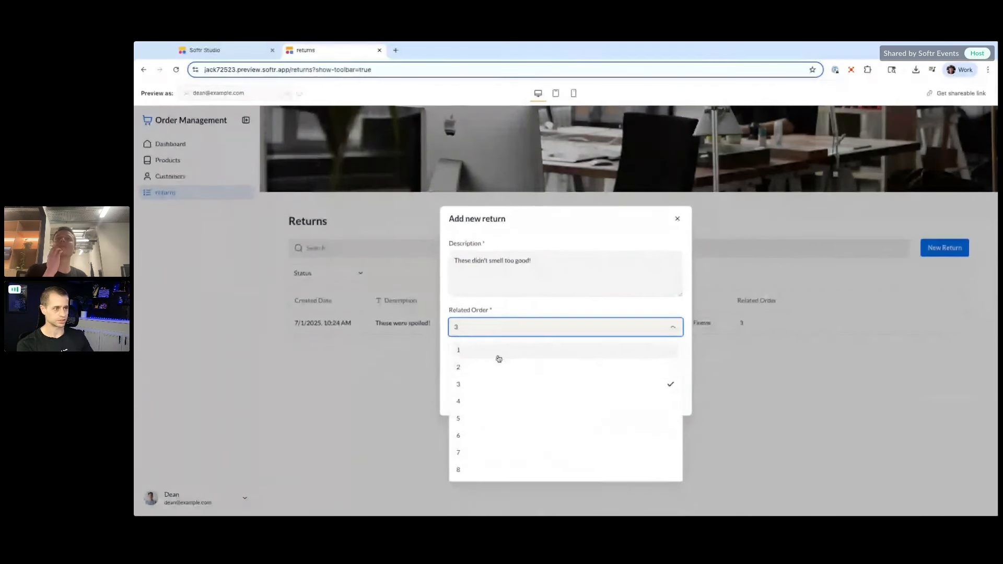
pyautogui.click(504, 311)
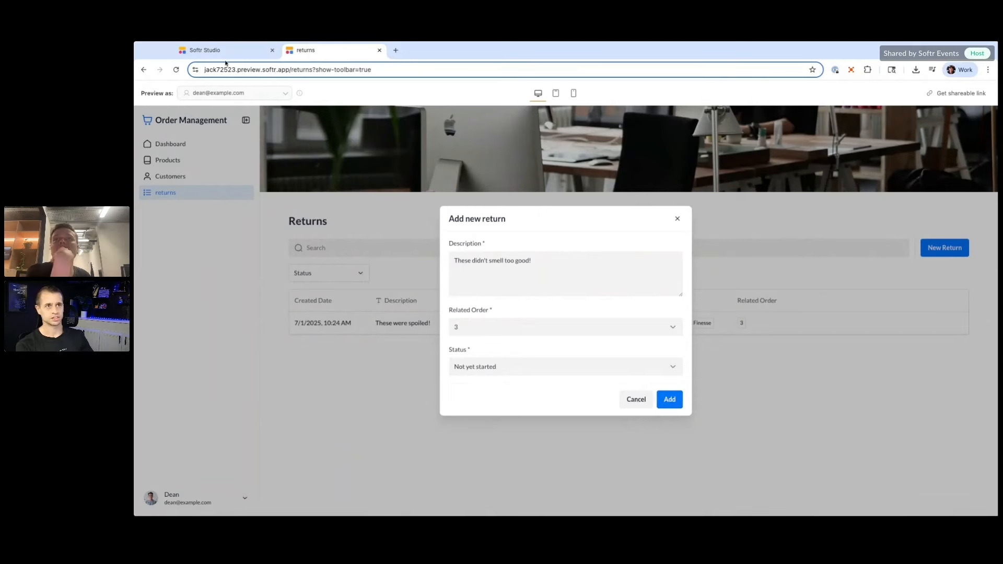
pyautogui.click(206, 50)
pyautogui.click(870, 356)
pyautogui.click(791, 256)
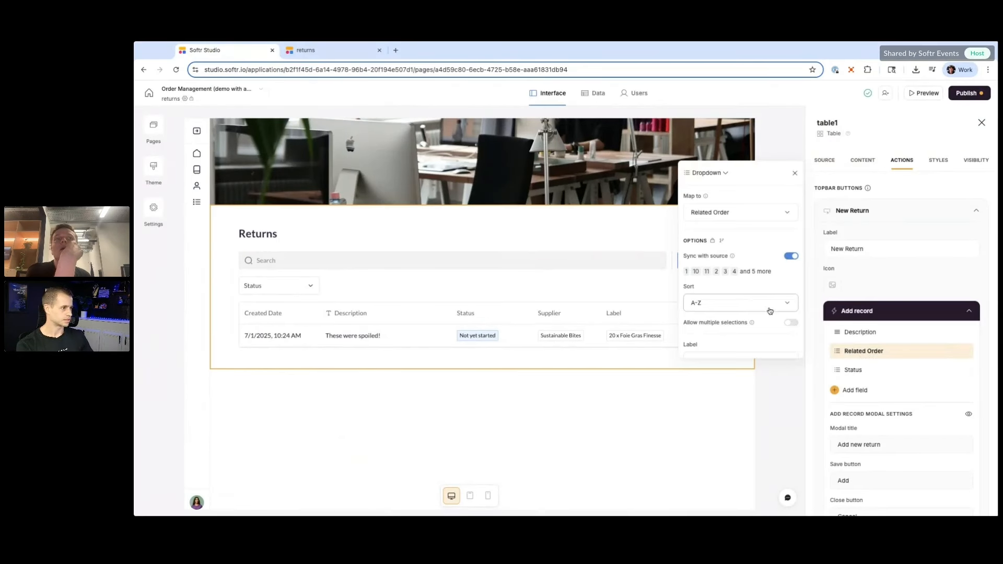
pyautogui.scroll(-1, 771, 320)
pyautogui.scroll(1, 771, 319)
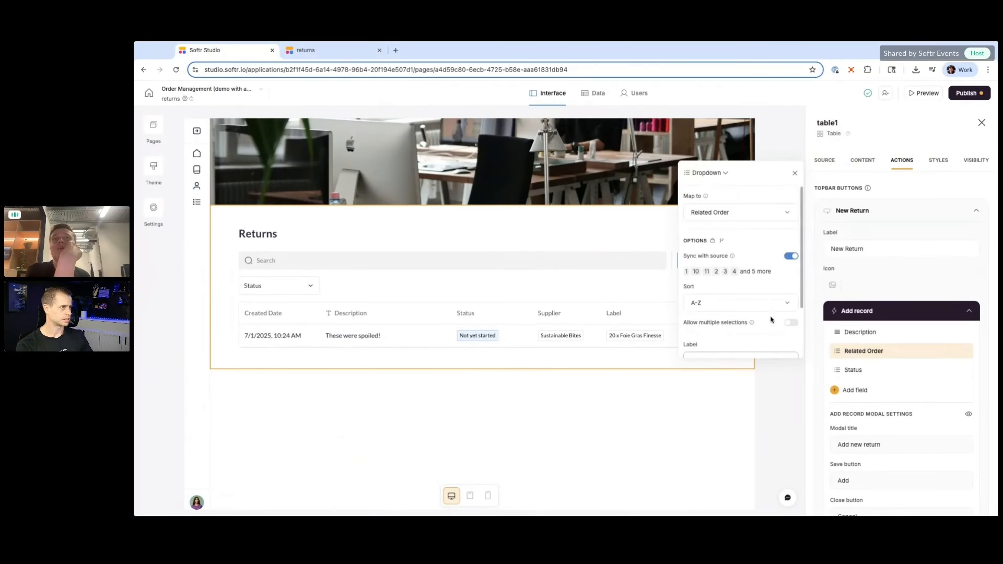
pyautogui.scroll(-1, 772, 318)
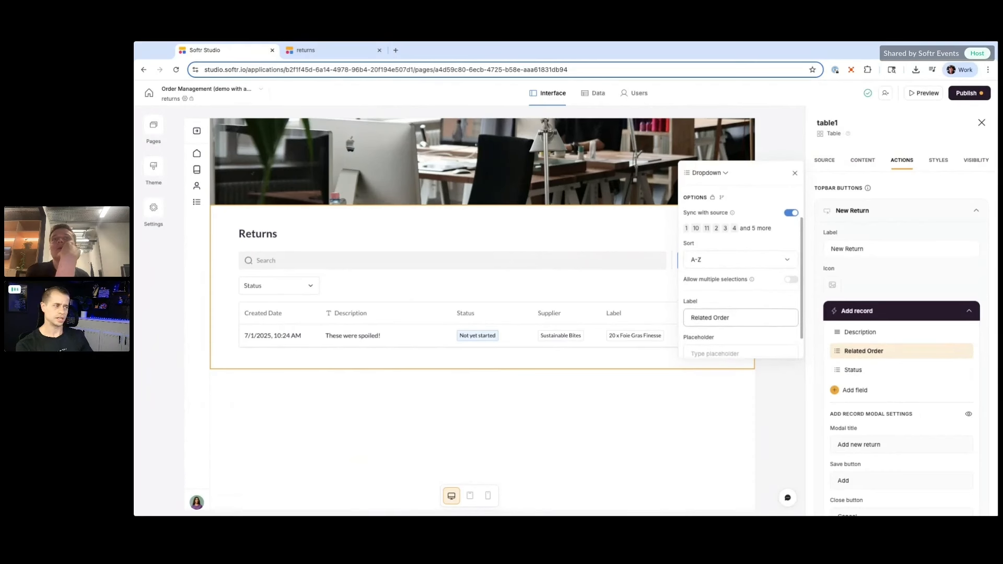
# Step: Try to add the pending new return in the preview with its related order changed to 6
pyautogui.click(355, 54)
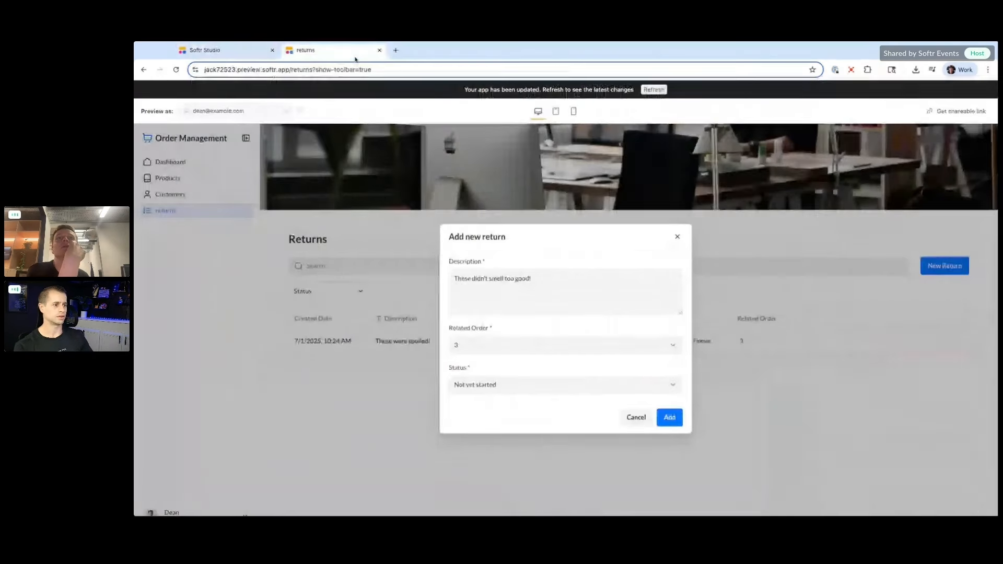
pyautogui.click(533, 383)
pyautogui.click(528, 422)
pyautogui.click(520, 385)
pyautogui.click(506, 442)
pyautogui.click(507, 349)
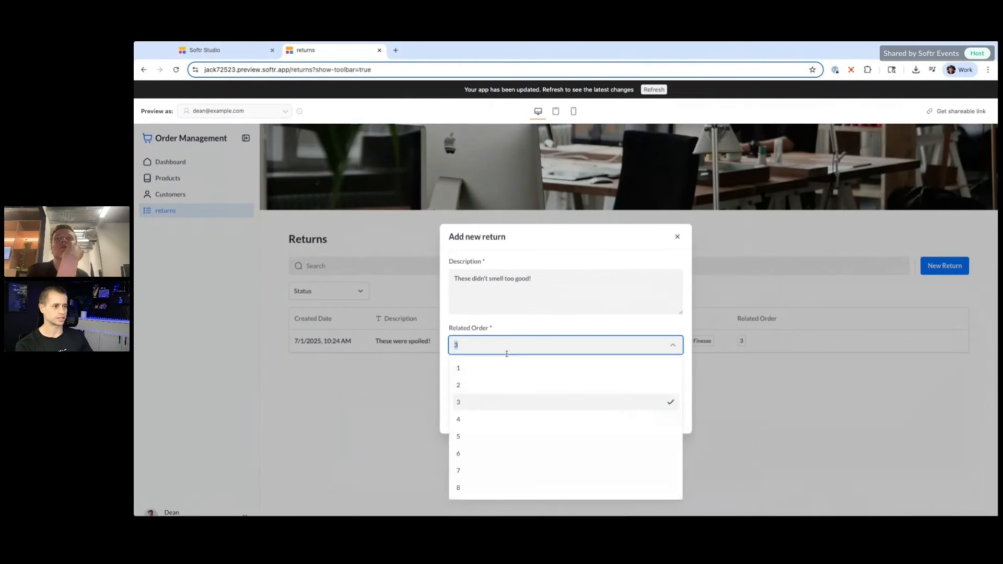
pyautogui.click(488, 453)
pyautogui.click(669, 417)
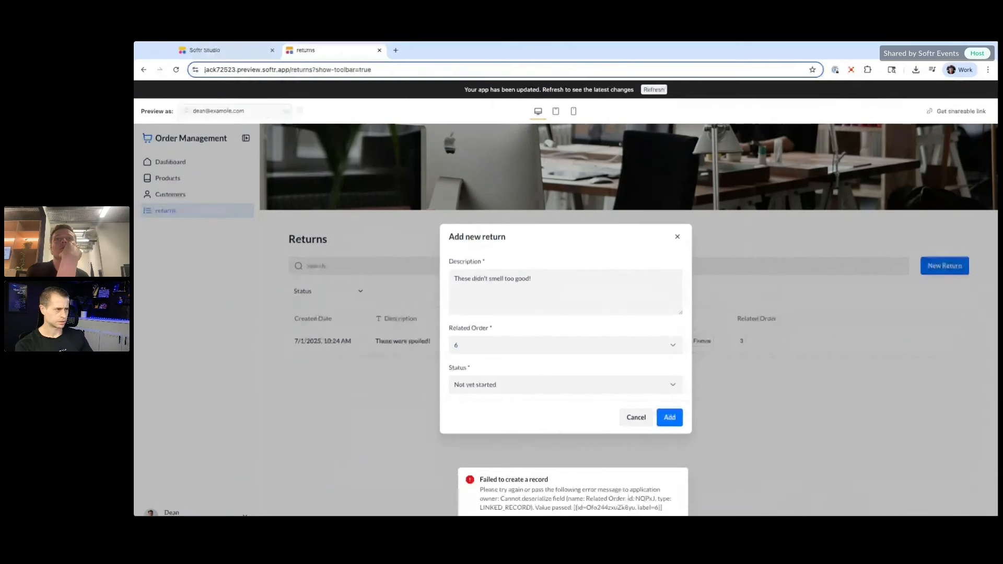
# Step: Refresh the preview to load the updated app, and open and dismiss a blank New Return form
pyautogui.click(658, 90)
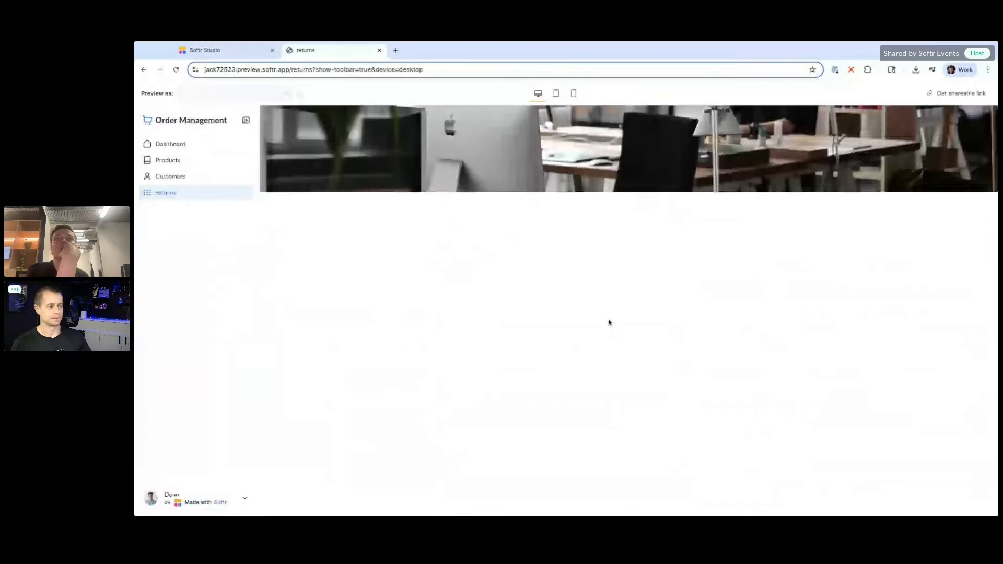
pyautogui.click(951, 253)
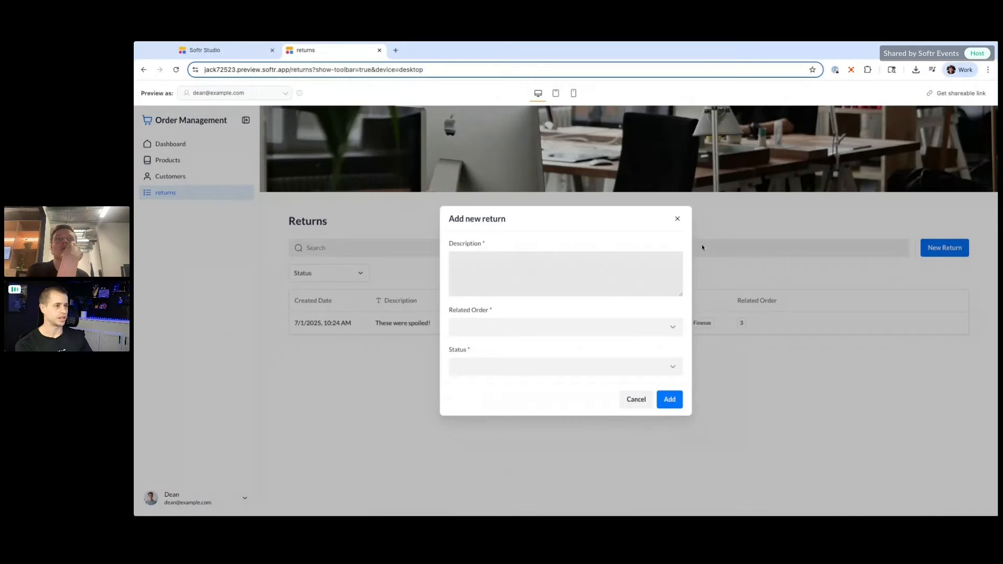
pyautogui.click(676, 219)
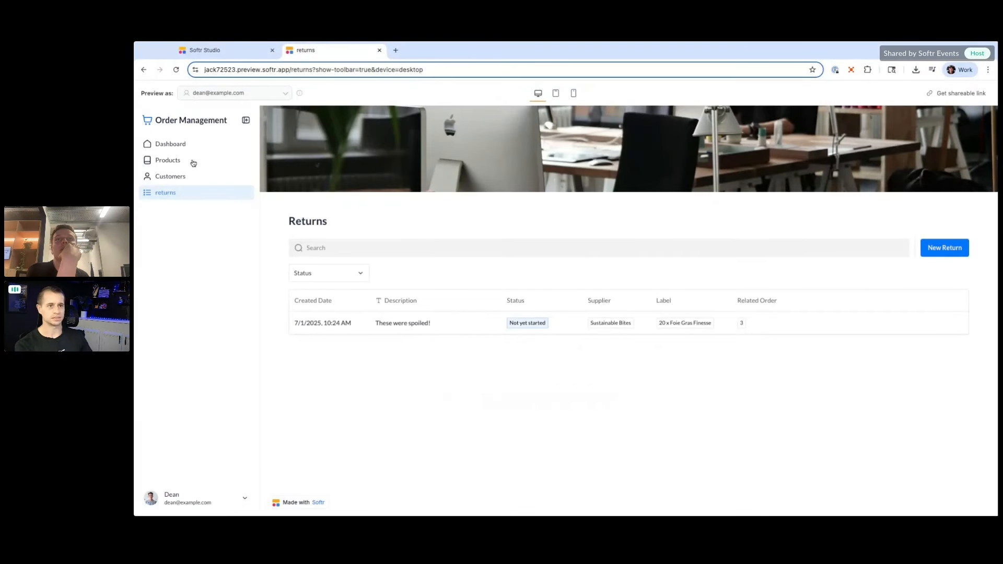
# Step: Review the Cultured Eats customer profile with its orders, and view the Dashboard's customer orders
pyautogui.click(171, 177)
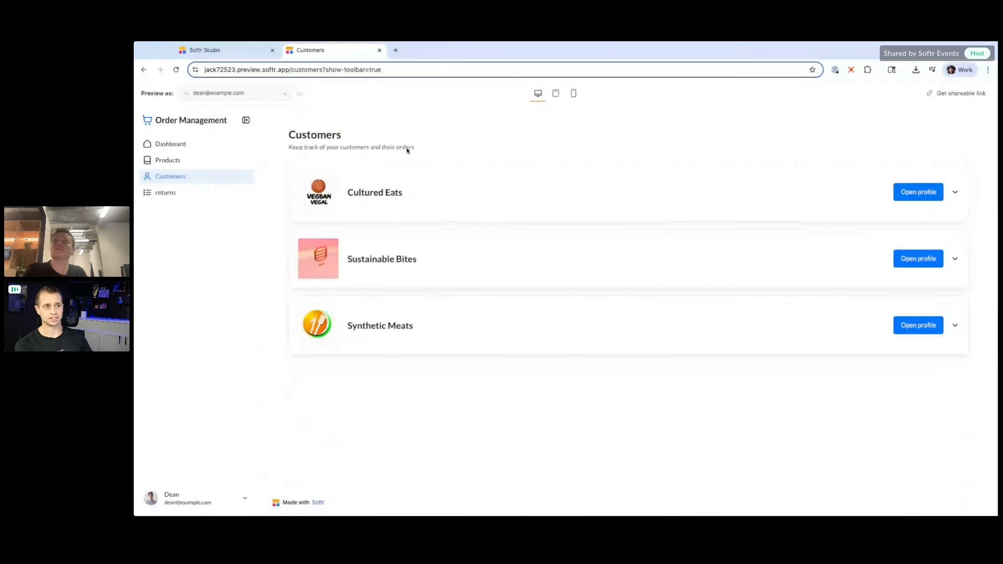
pyautogui.click(910, 194)
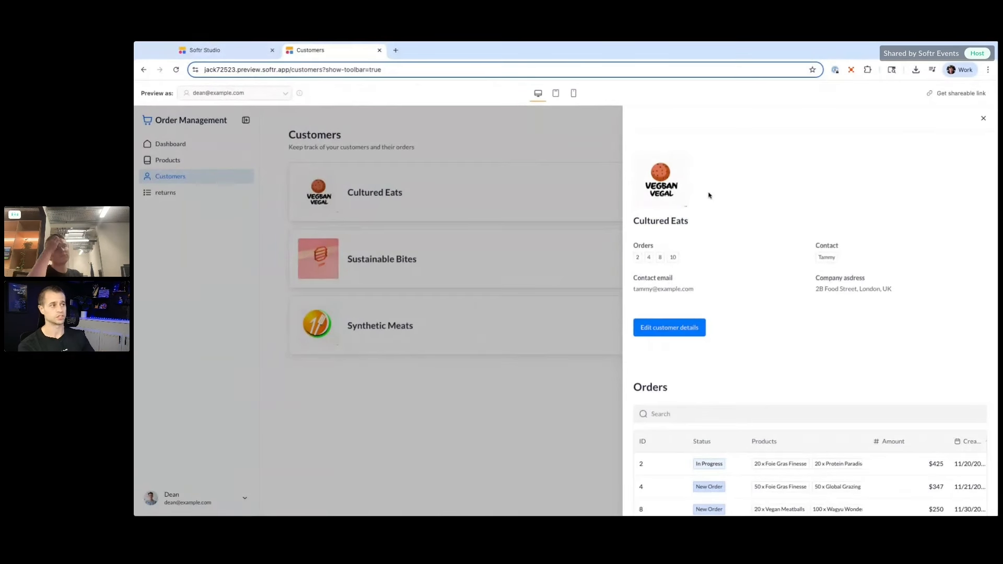
pyautogui.scroll(-1, 709, 239)
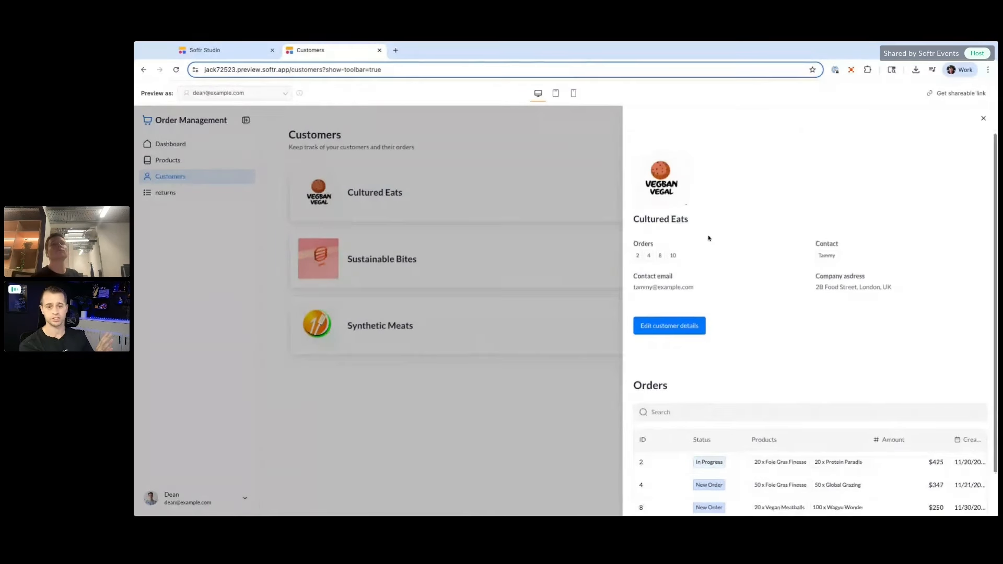
pyautogui.scroll(-1, 709, 239)
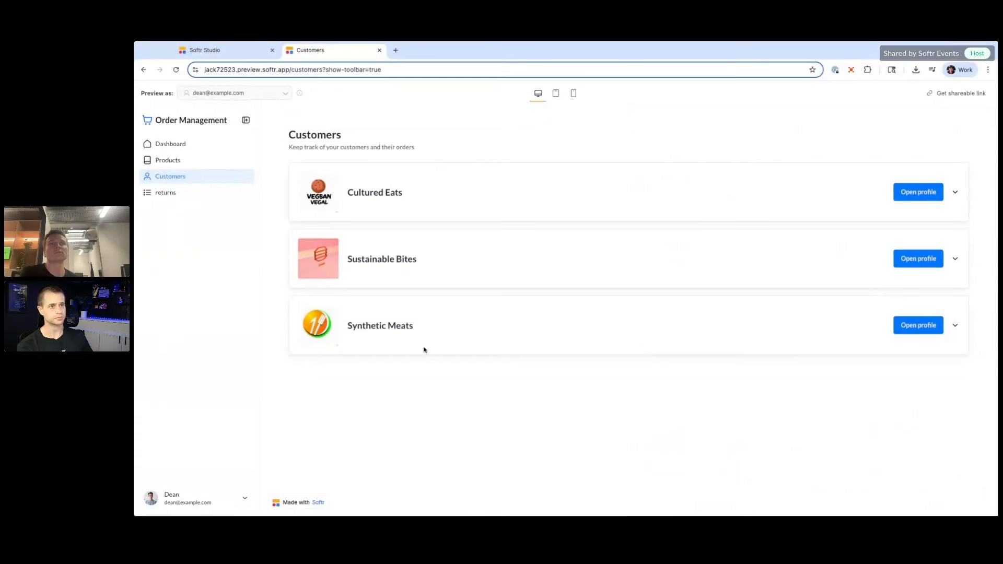
pyautogui.click(425, 346)
pyautogui.click(189, 146)
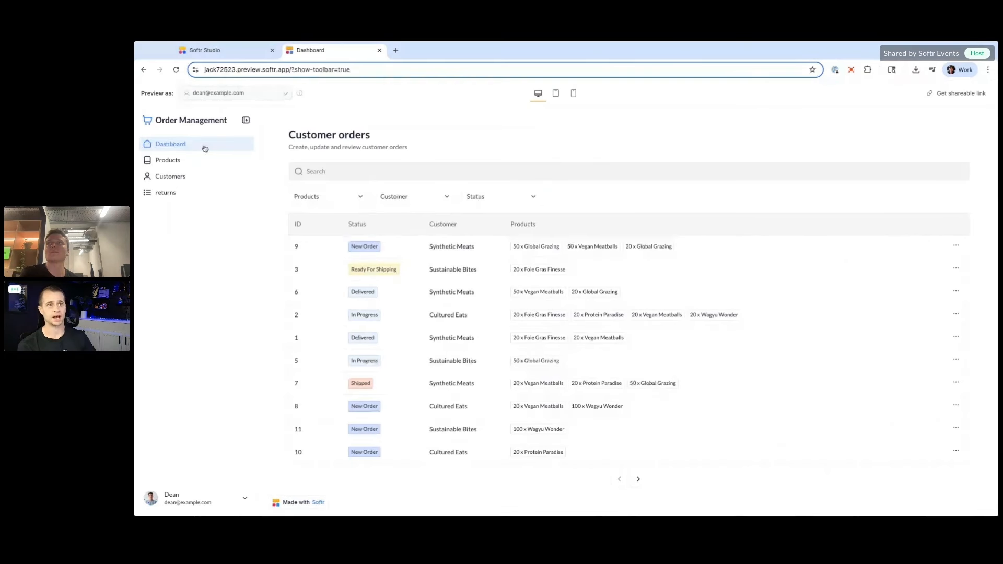
# Step: Switch to Softr Studio, view the Returns table in the app's database, and return to the interface editor
pyautogui.click(206, 50)
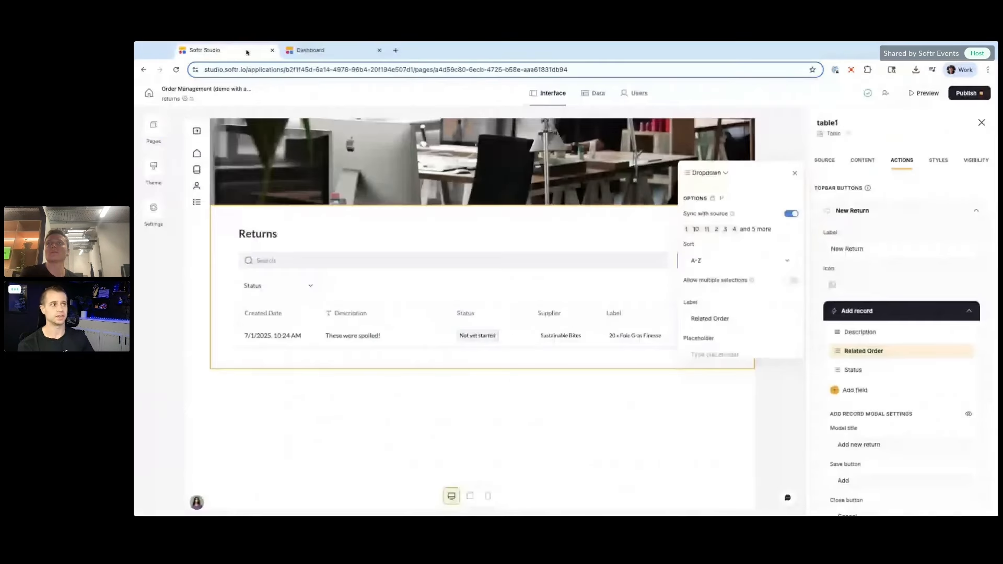
pyautogui.click(594, 93)
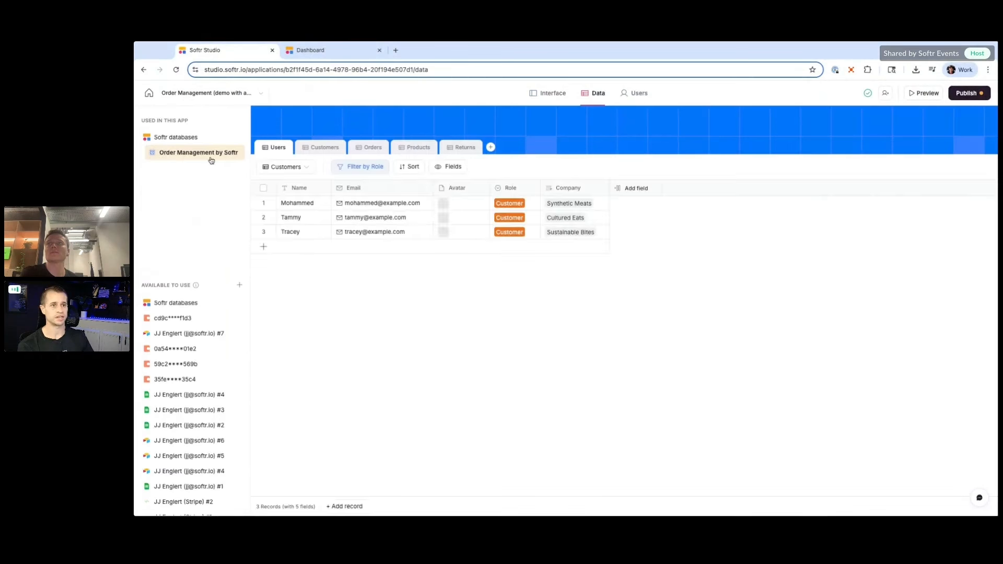
pyautogui.click(466, 149)
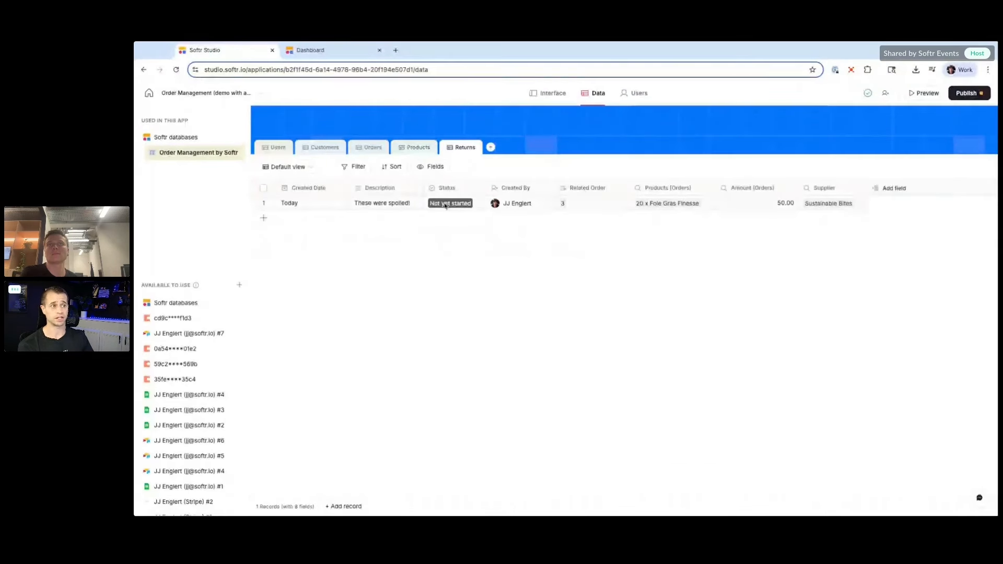
pyautogui.click(549, 93)
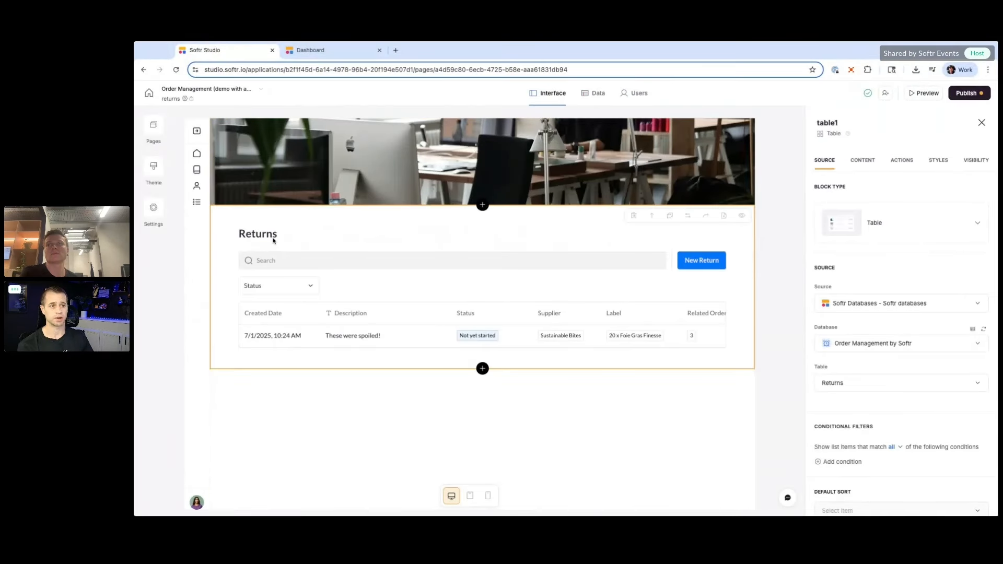
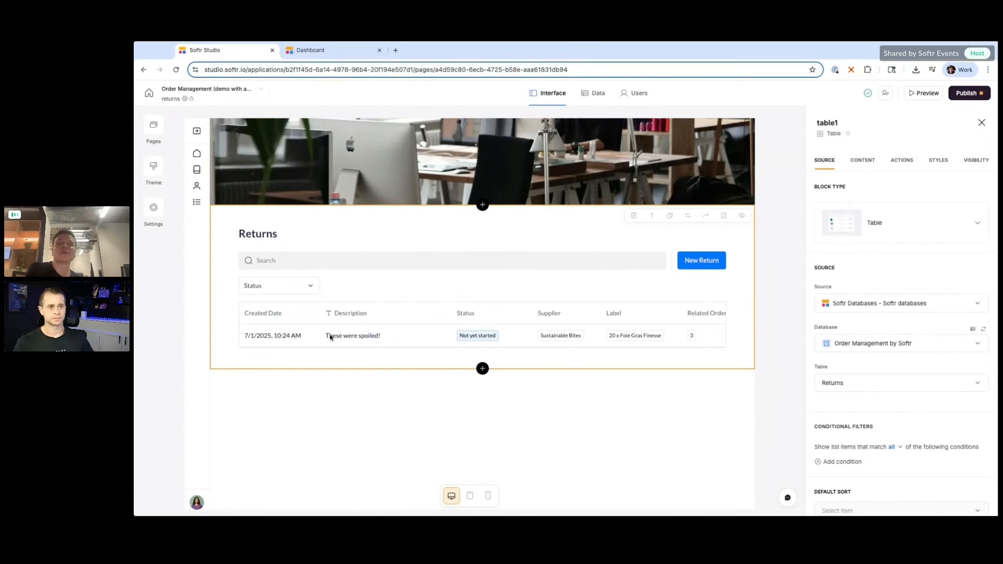
# Step: Examine the app's authentication settings, including login, authentication methods, sign-up and security options
pyautogui.click(193, 244)
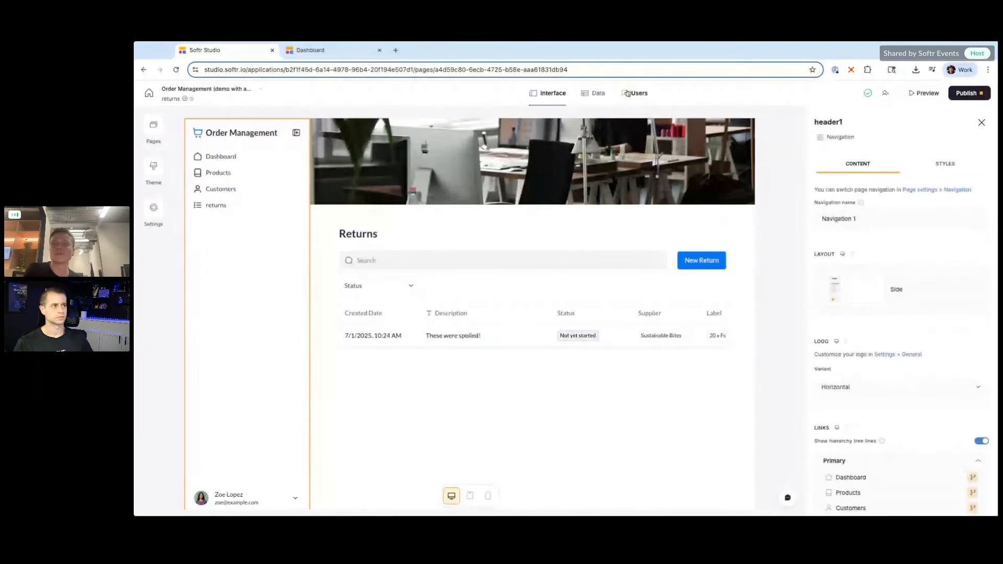
pyautogui.click(153, 208)
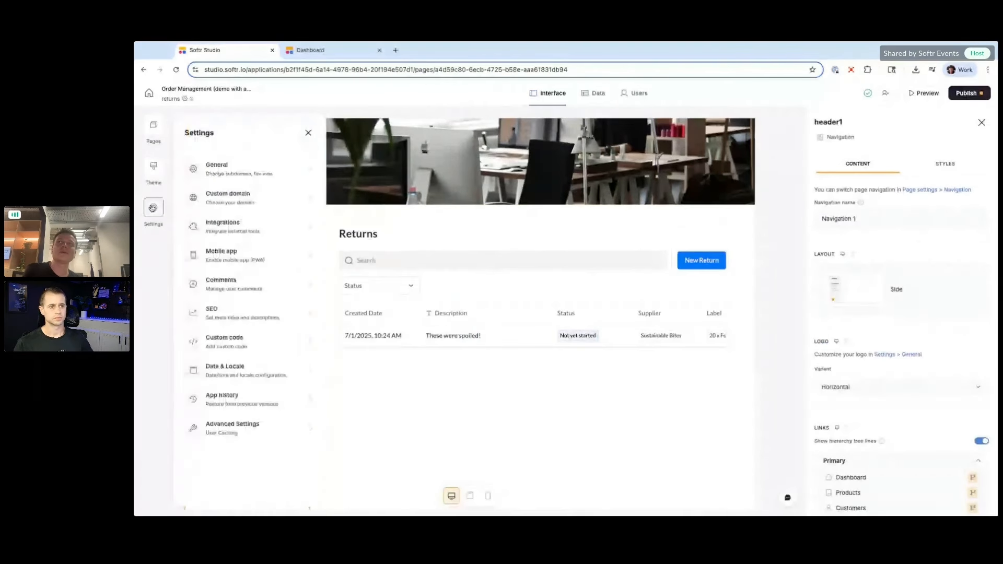
pyautogui.click(153, 208)
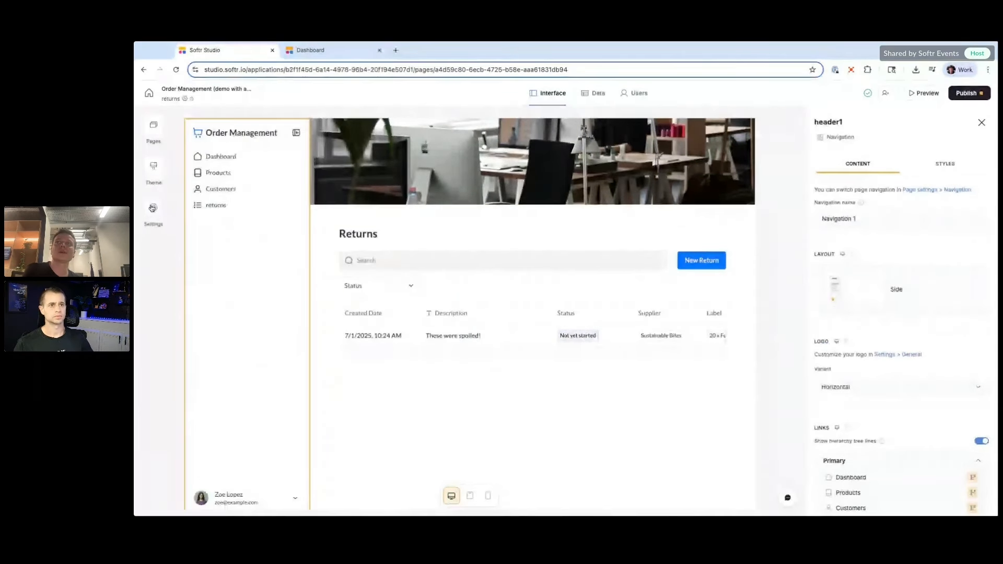
pyautogui.click(631, 94)
pyautogui.click(188, 140)
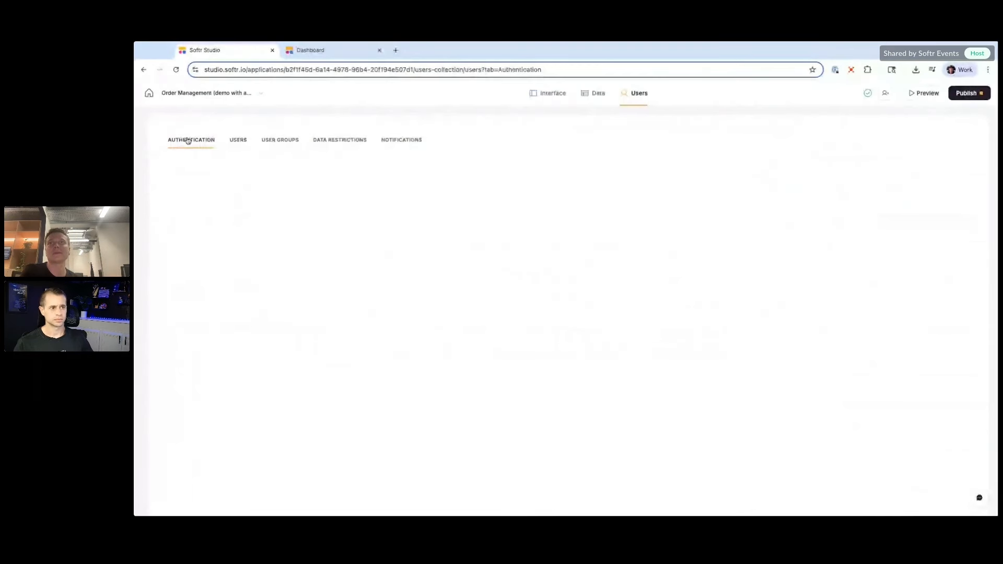
pyautogui.scroll(-2, 358, 253)
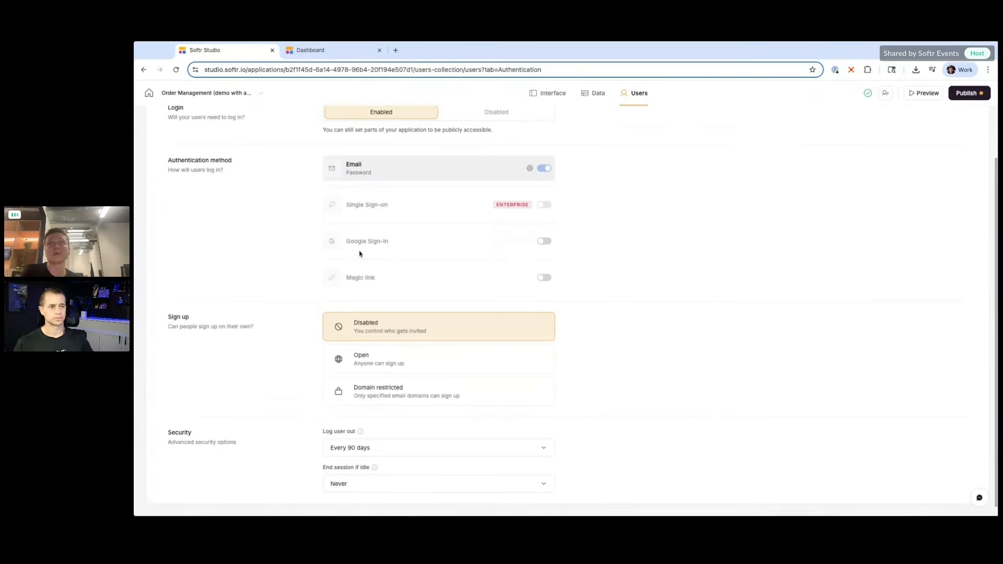
pyautogui.scroll(3, 360, 254)
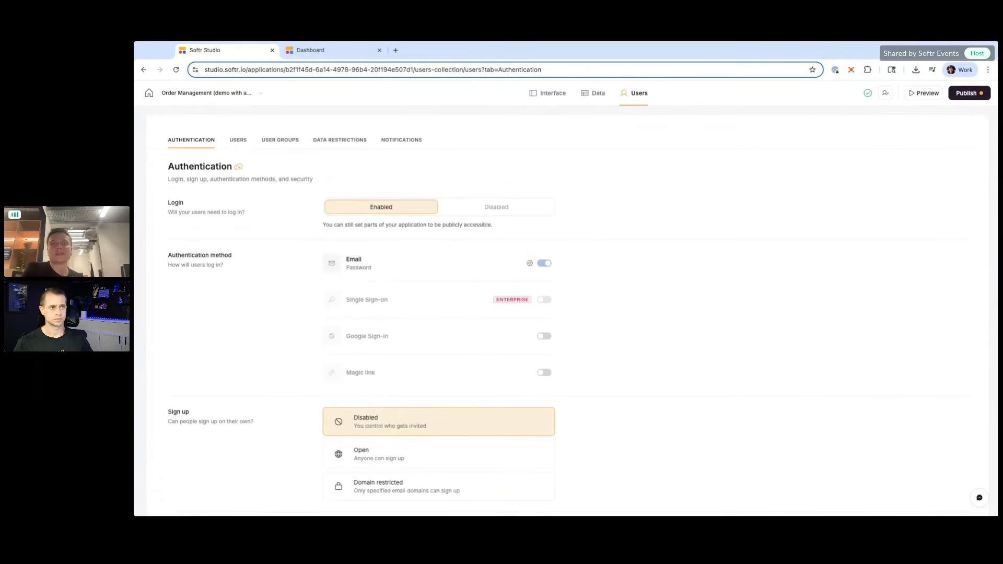
# Step: View the database's Users table and return to the returns page in the interface editor
pyautogui.click(562, 97)
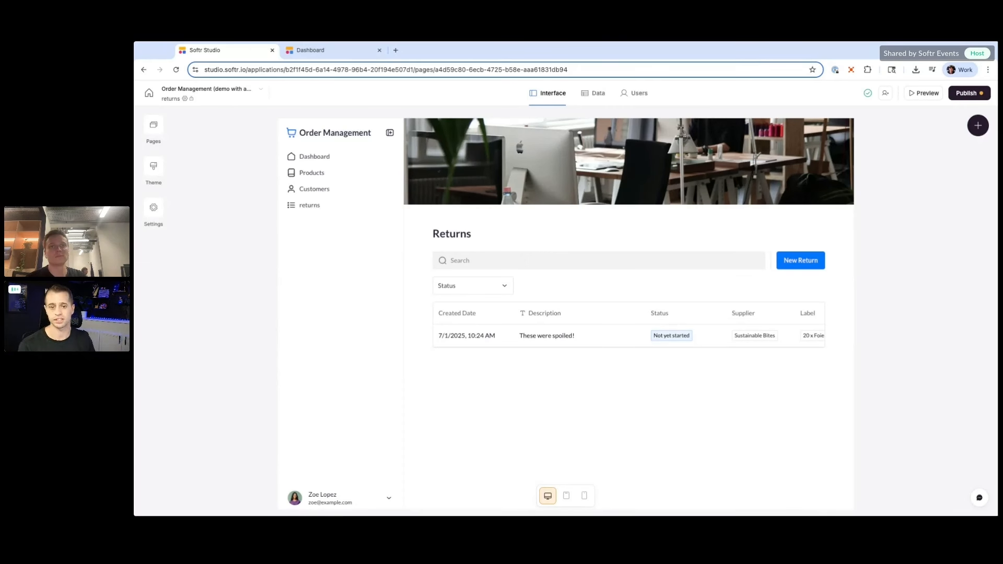
pyautogui.click(594, 94)
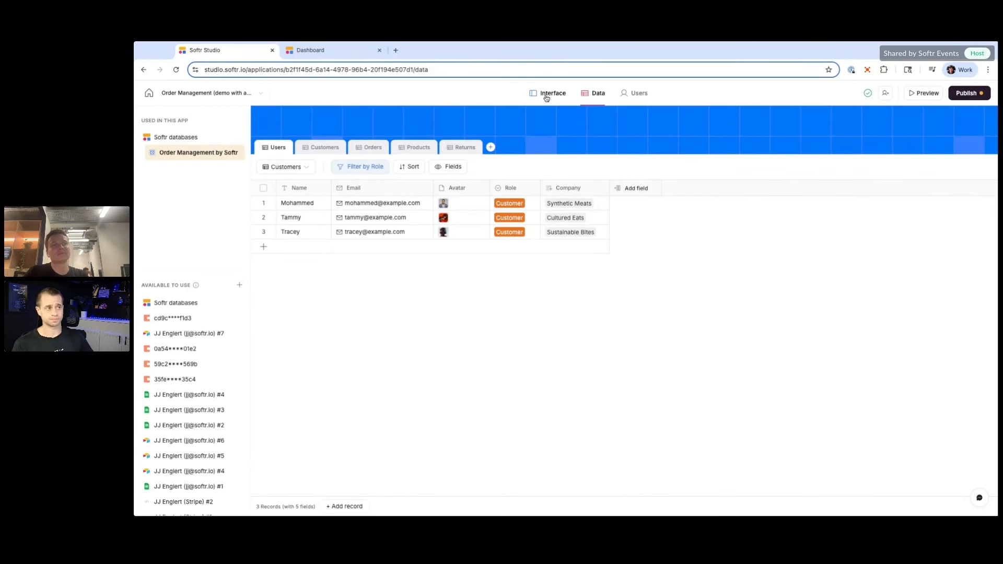
pyautogui.click(547, 95)
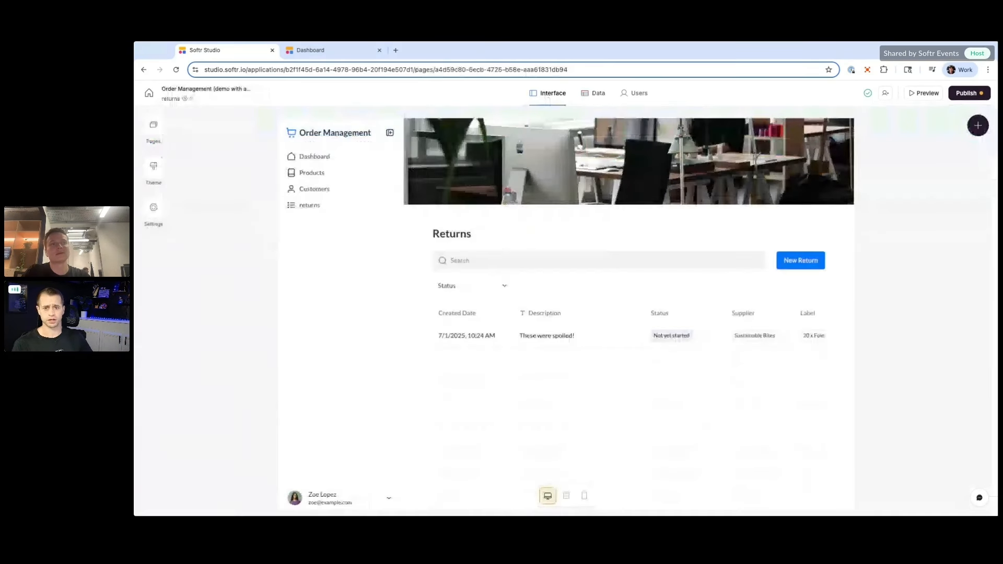